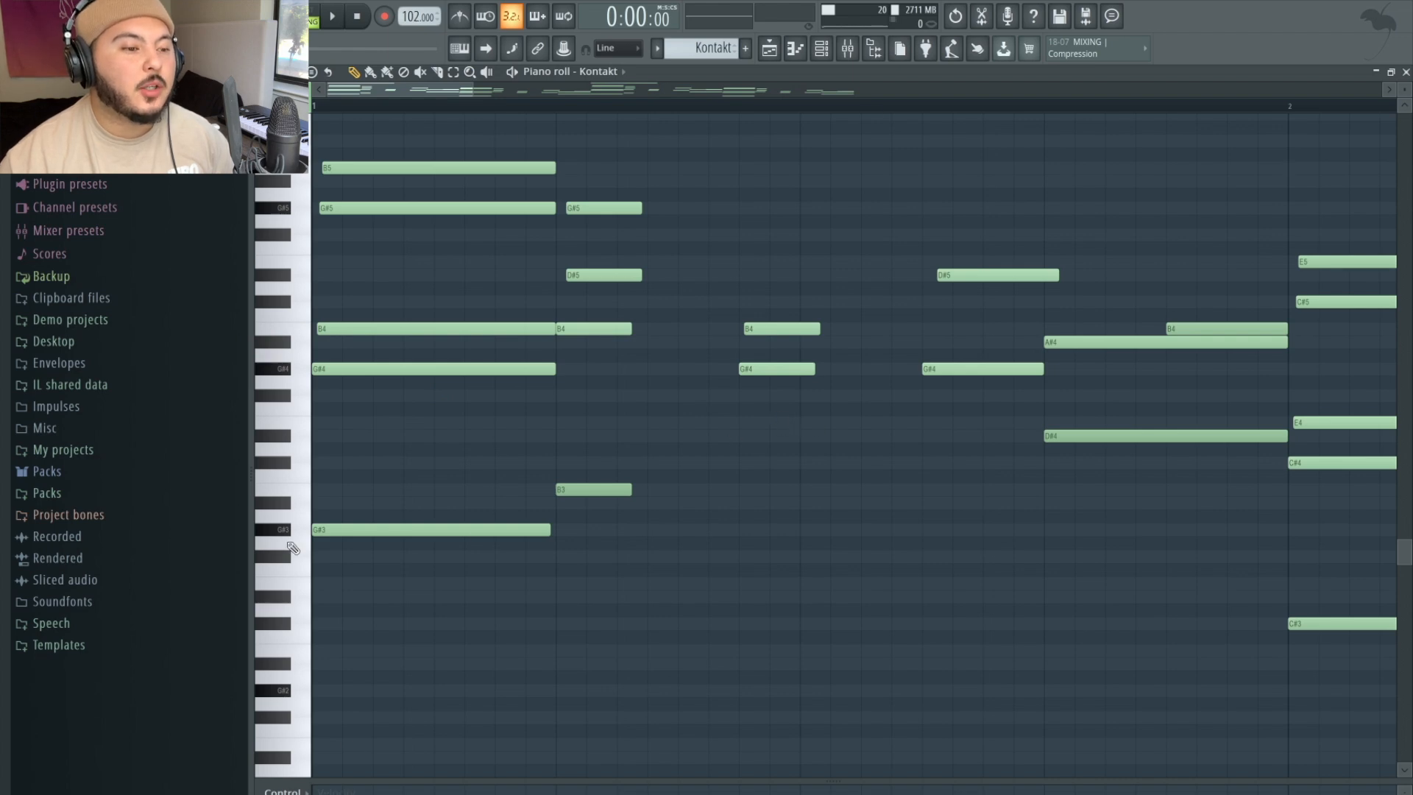
# - Examine the notes making up the opening chord in bar 1 of the Kontakt piano roll
pyautogui.click(357, 365)
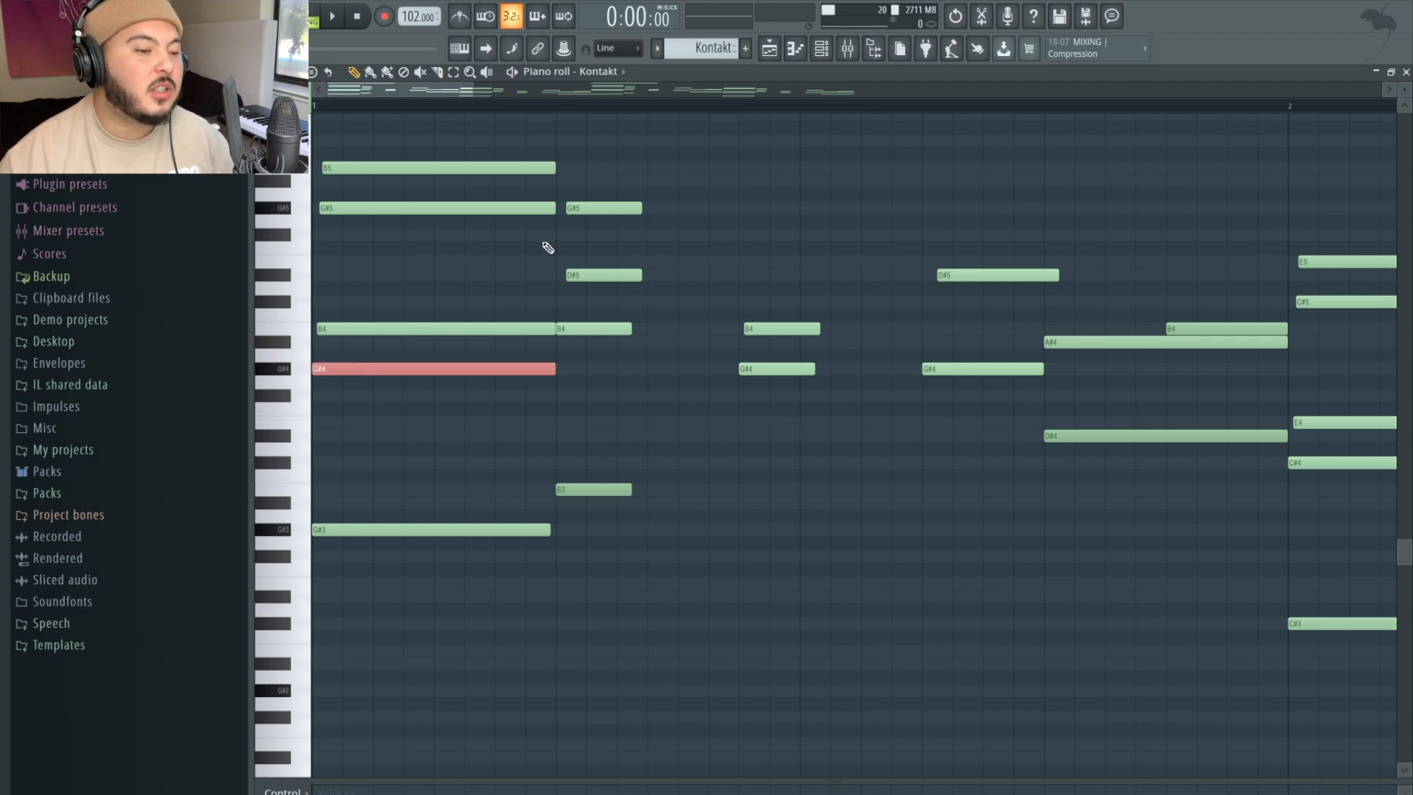
pyautogui.click(462, 330)
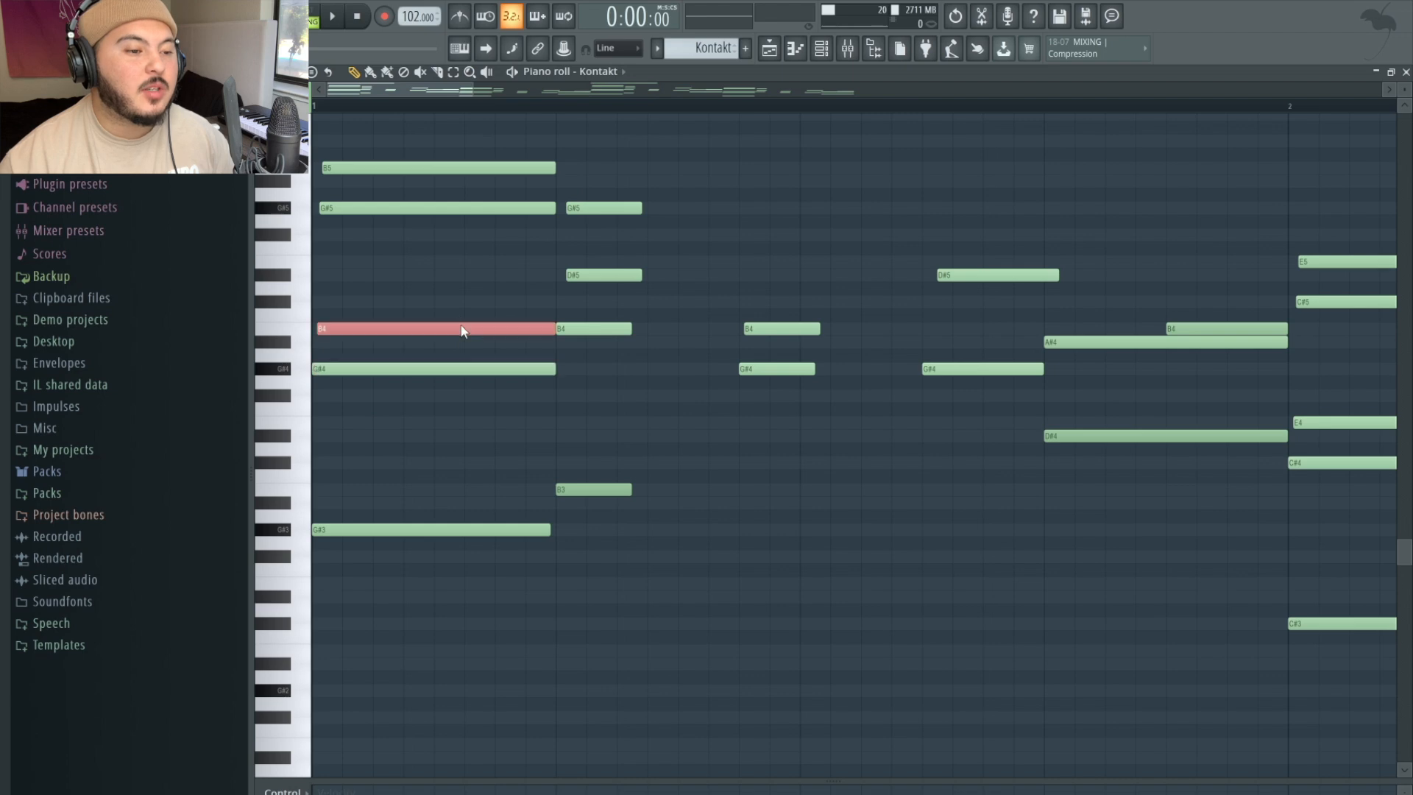
pyautogui.moveTo(471, 309); pyautogui.dragTo(461, 441)
pyautogui.moveTo(414, 370); pyautogui.dragTo(405, 214)
pyautogui.click(423, 225)
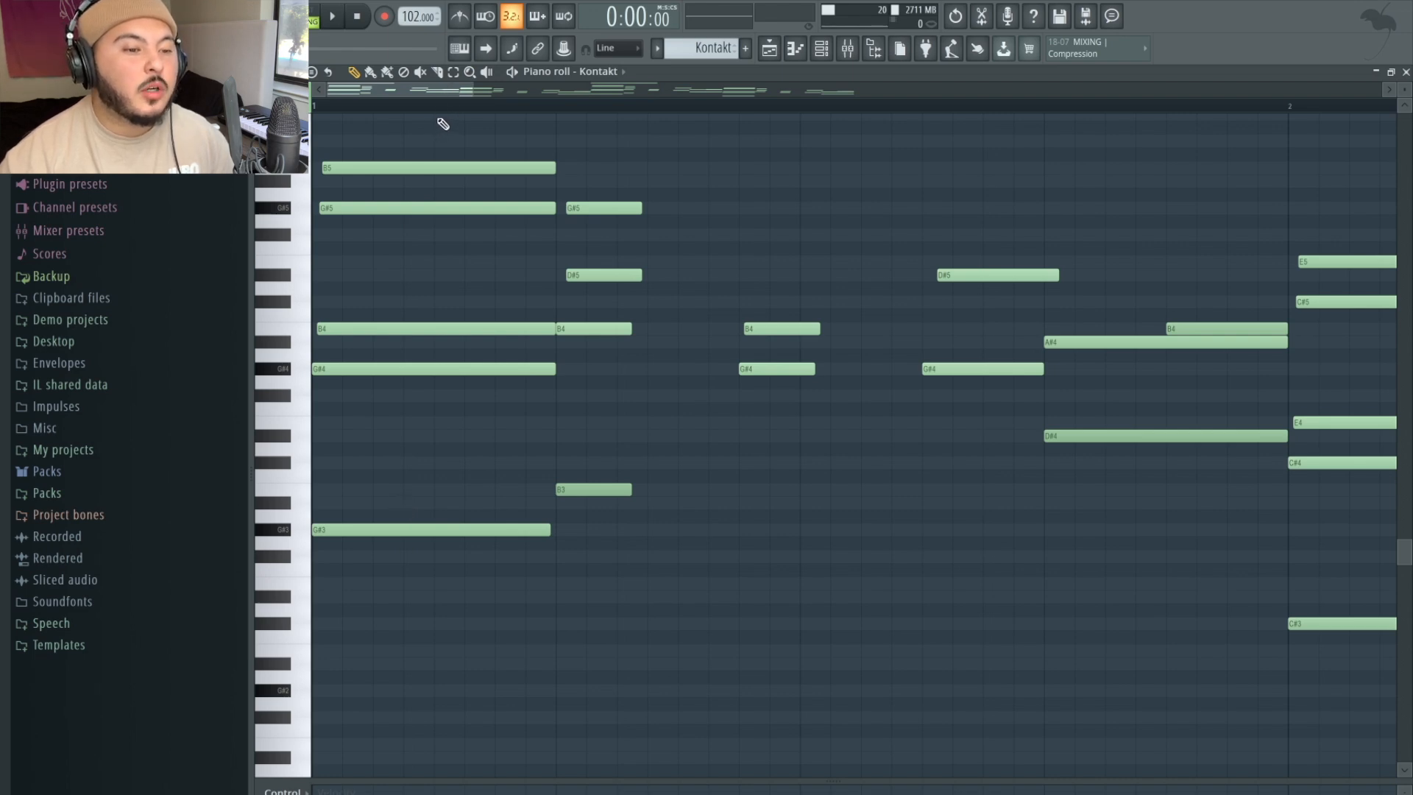
pyautogui.moveTo(443, 124); pyautogui.dragTo(411, 665)
pyautogui.scroll(-3, 506, 558)
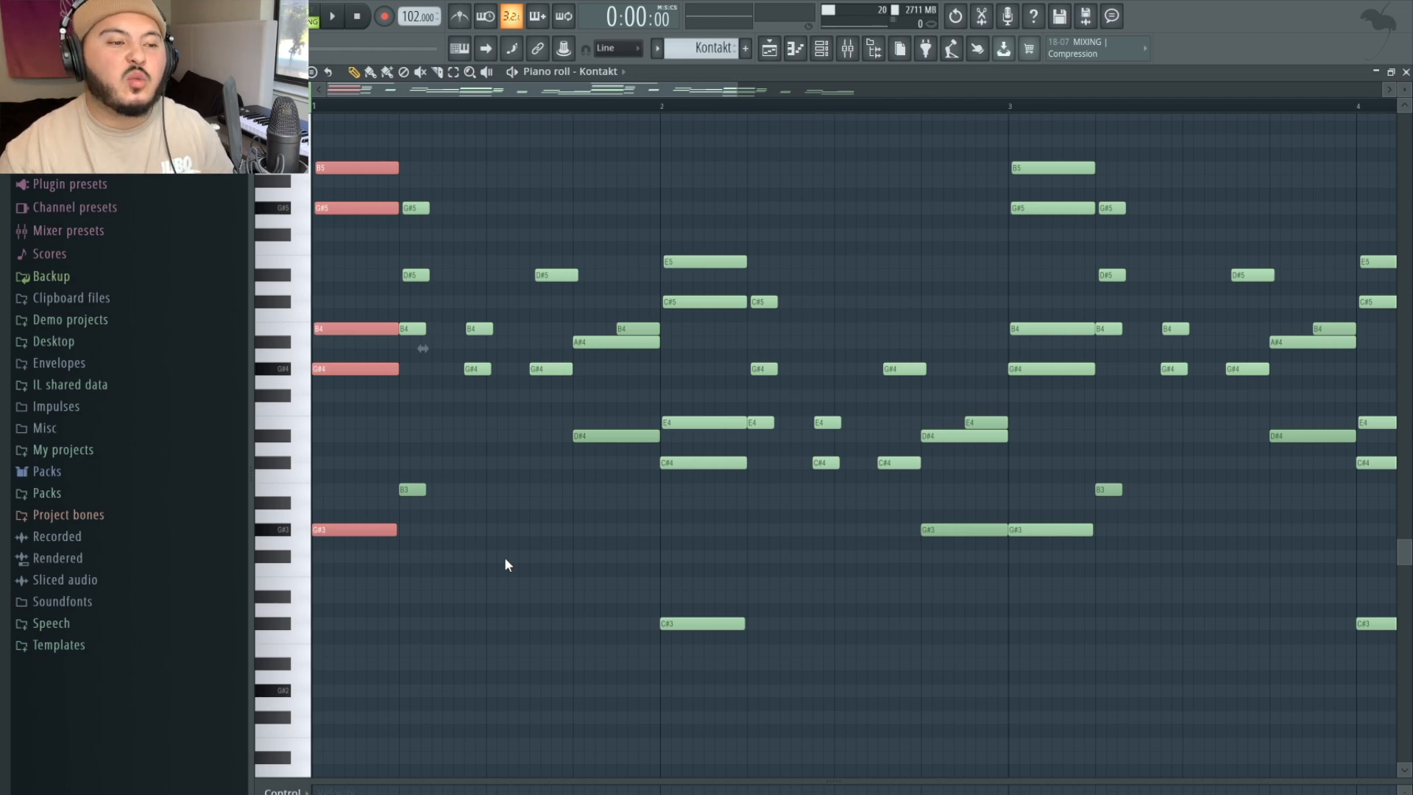
# - Try bar 1 without the short notes following the opening chord, and restore them
pyautogui.scroll(3, 505, 564)
pyautogui.moveTo(853, 134); pyautogui.dragTo(426, 159)
pyautogui.press('Delete')
pyautogui.moveTo(923, 233); pyautogui.dragTo(915, 410)
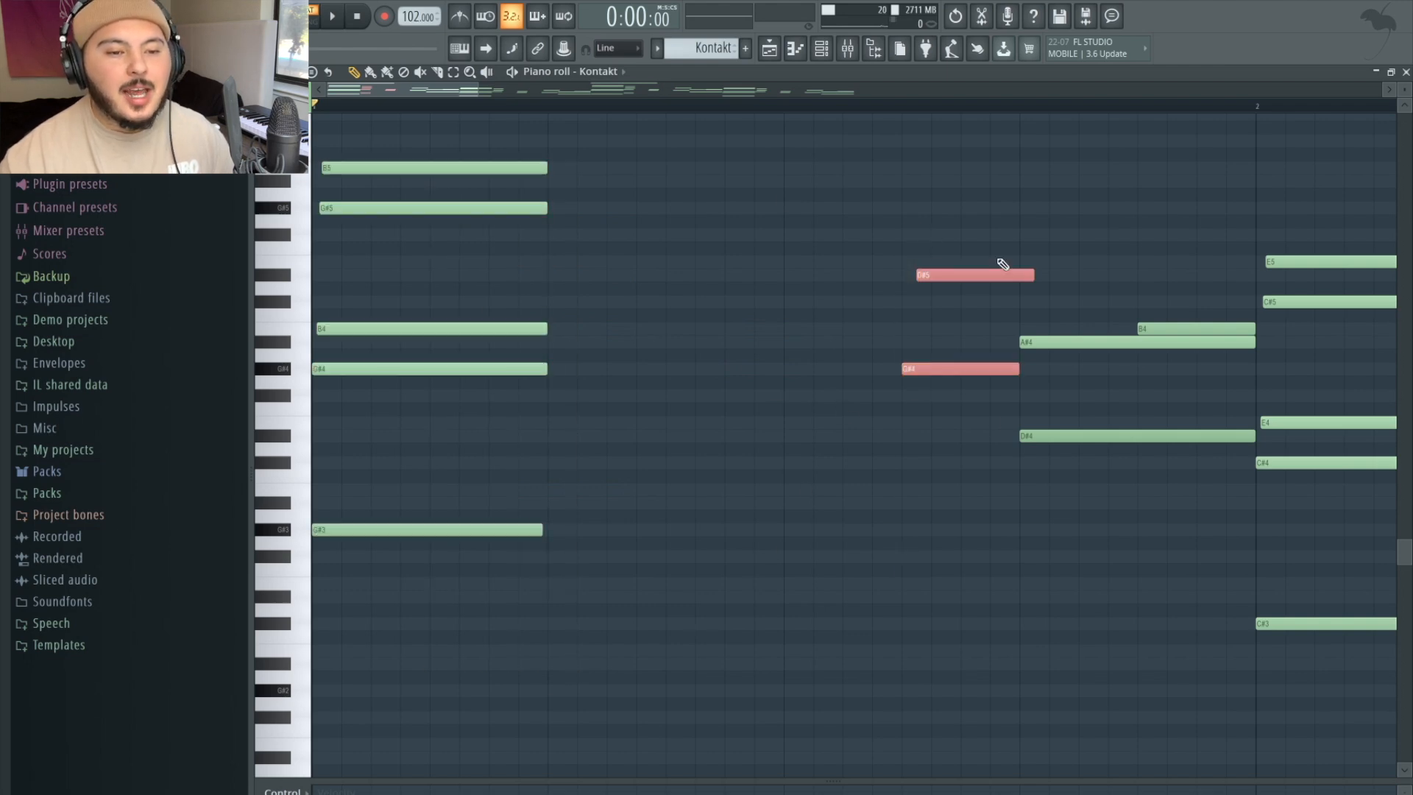
pyautogui.hotkey('ctrl', 'alt', 'z')
pyautogui.hotkey('ctrl', 'alt', 'z')
pyautogui.hotkey('ctrl', 'alt', 'z')
pyautogui.hotkey('ctrl', 'alt', 'z')
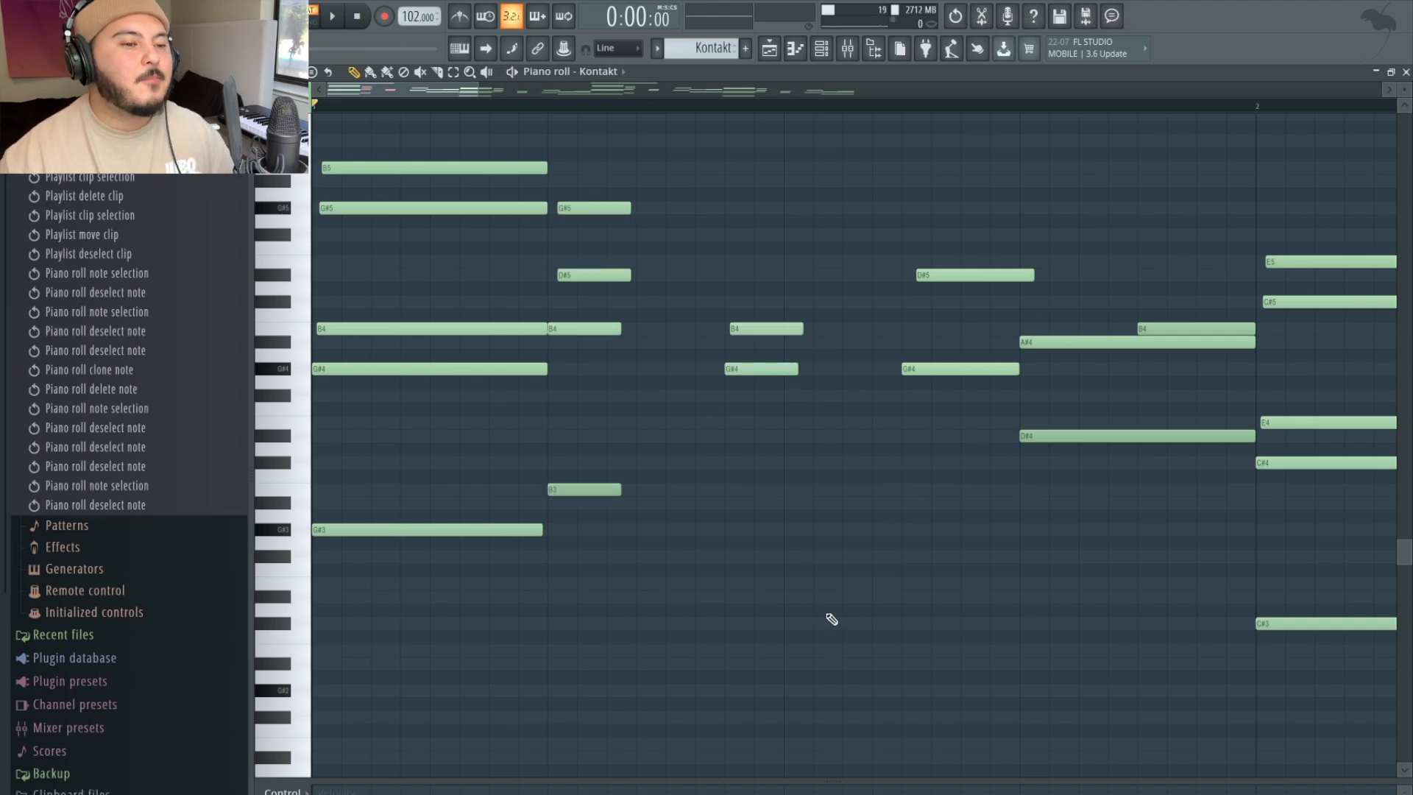
# - Examine the rhythm of bar 1 by picking out the opening chord, the short notes after it and the closing notes
pyautogui.moveTo(548, 455); pyautogui.dragTo(517, 435)
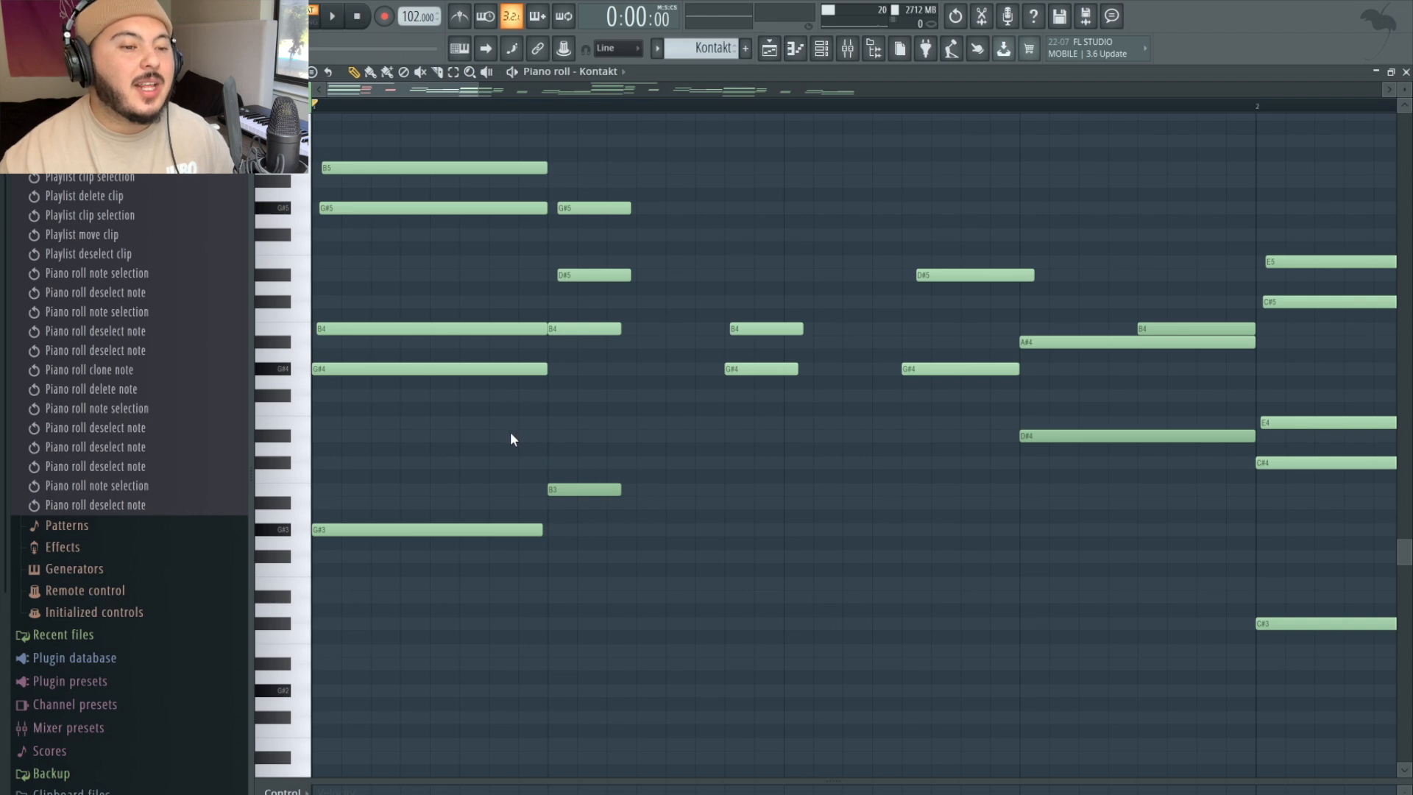
pyautogui.moveTo(692, 293); pyautogui.dragTo(648, 446)
pyautogui.moveTo(833, 295); pyautogui.dragTo(842, 424)
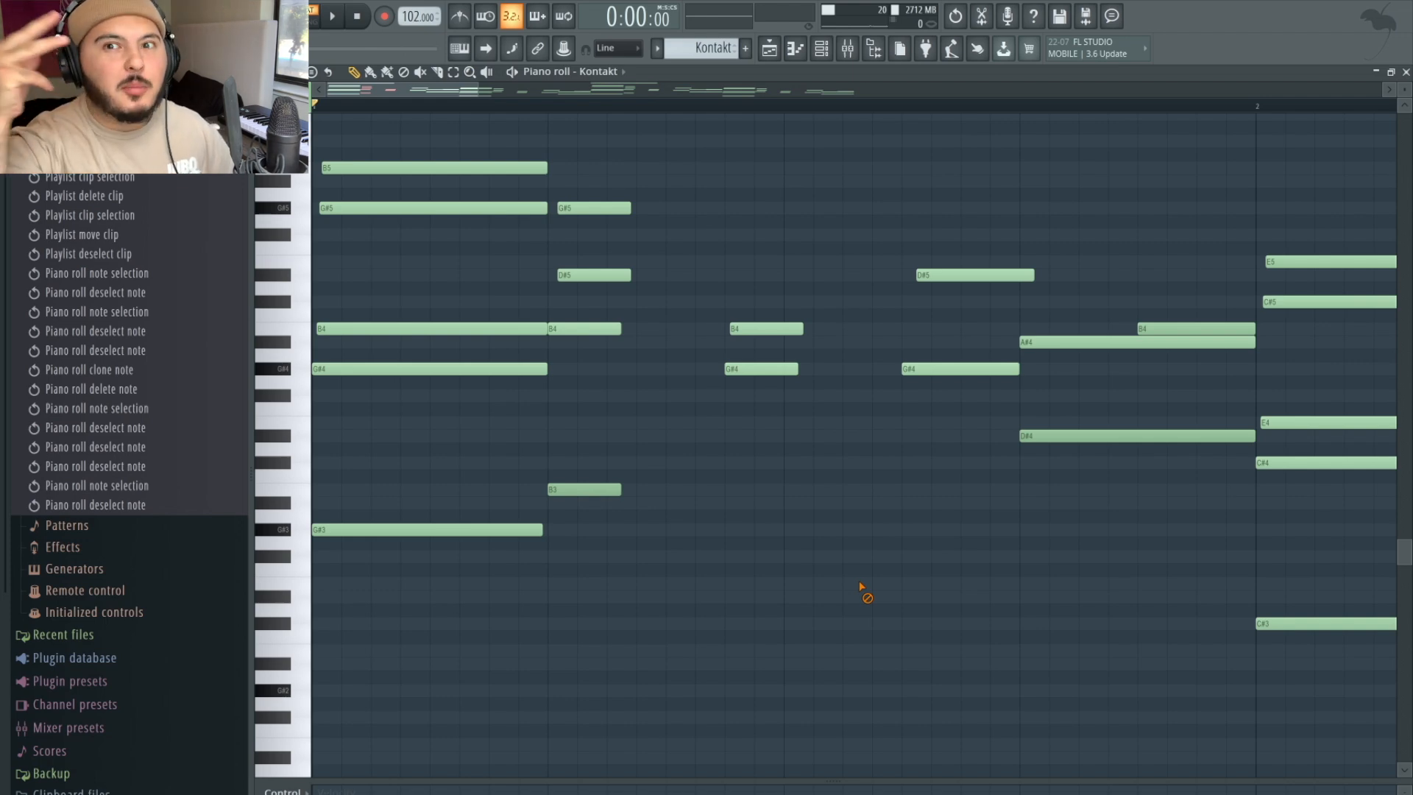
pyautogui.moveTo(489, 120); pyautogui.dragTo(434, 503)
pyautogui.moveTo(599, 161); pyautogui.dragTo(609, 697)
pyautogui.moveTo(1153, 233); pyautogui.dragTo(1169, 452)
pyautogui.moveTo(610, 134); pyautogui.dragTo(595, 585)
pyautogui.moveTo(1113, 228); pyautogui.dragTo(1111, 544)
pyautogui.moveTo(581, 181); pyautogui.dragTo(581, 558)
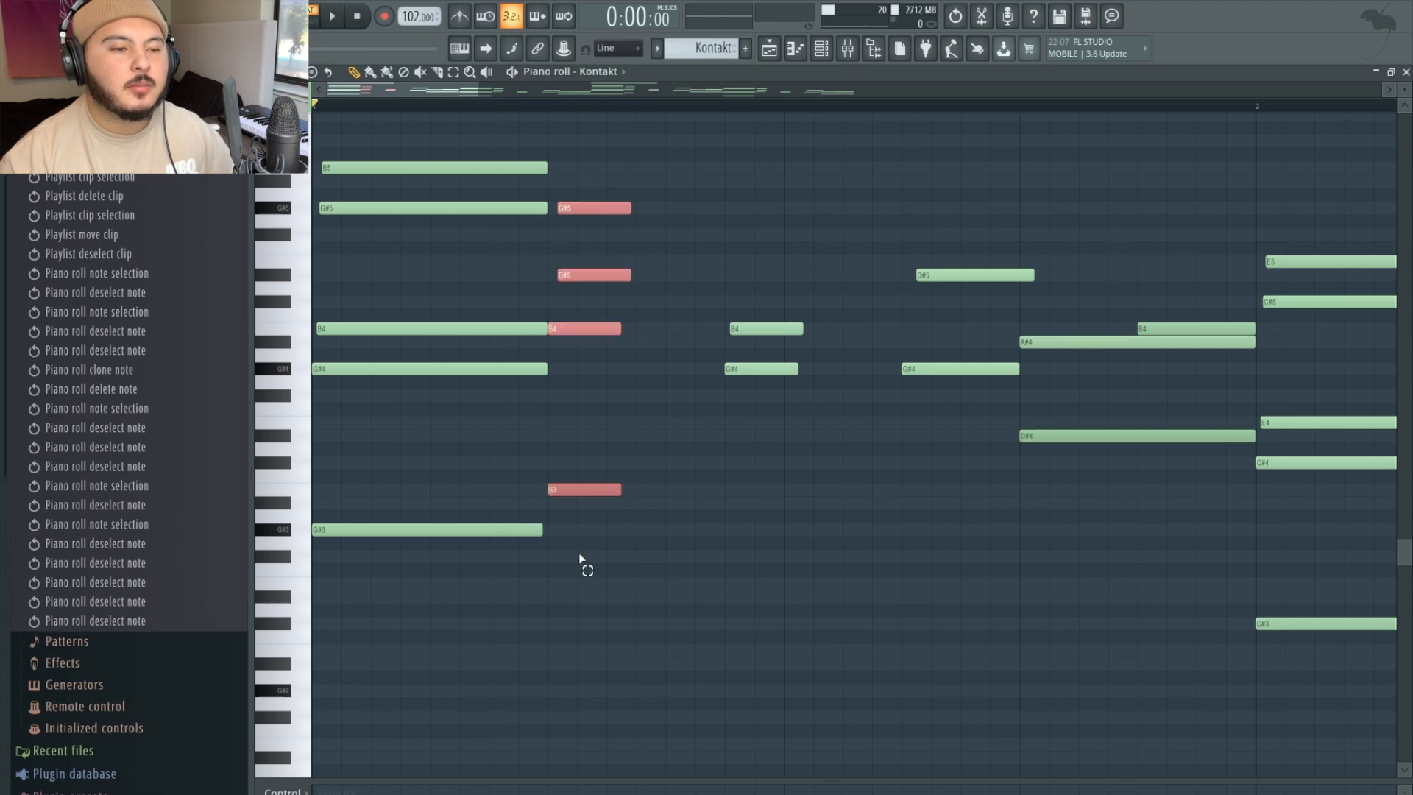
pyautogui.keyDown('ctrl'); pyautogui.click(795, 654); pyautogui.keyUp('ctrl')
# - Duplicate all the bar 1 notes of the Kontakt chord pattern into bar 2
pyautogui.scroll(-5, 798, 644)
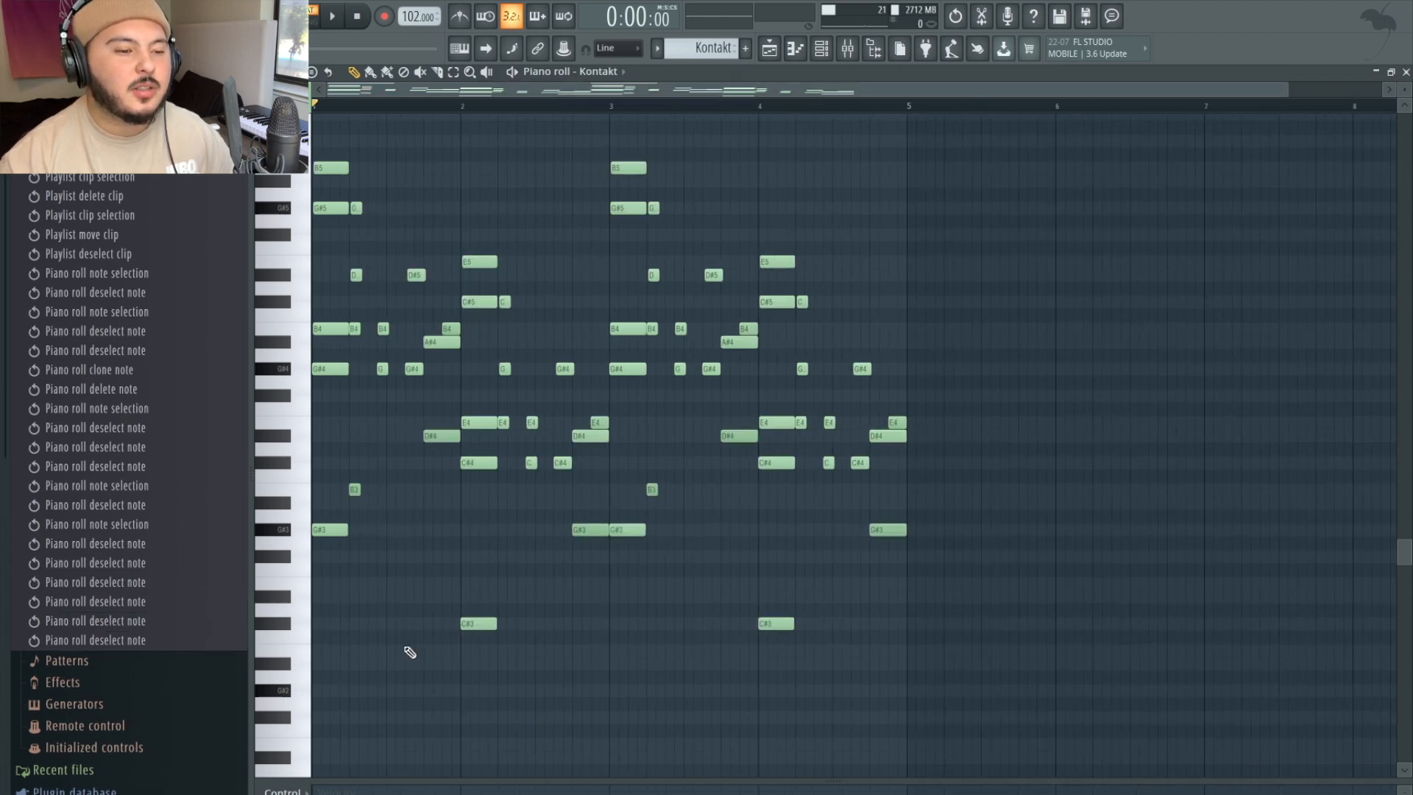
pyautogui.scroll(2, 394, 631)
pyautogui.moveTo(471, 629); pyautogui.dragTo(313, 121)
pyautogui.hotkey('ctrl', 'b')
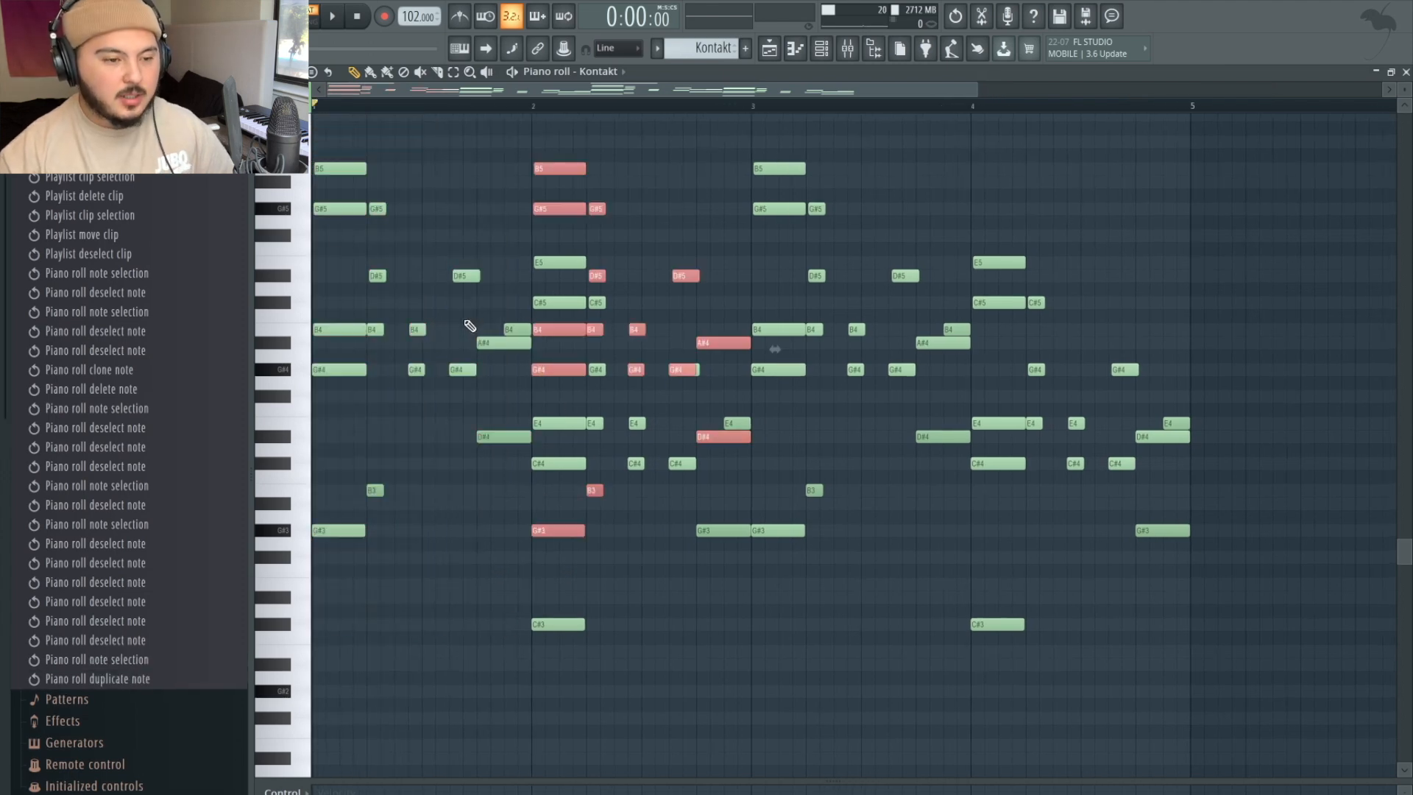
# - Transpose the duplicated bar 2 notes down five semitones and deselect them
pyautogui.press('Down')
pyautogui.press('Down')
pyautogui.press('Down')
pyautogui.press('Down')
pyautogui.press('Down')
pyautogui.press('Down')
pyautogui.press('Down')
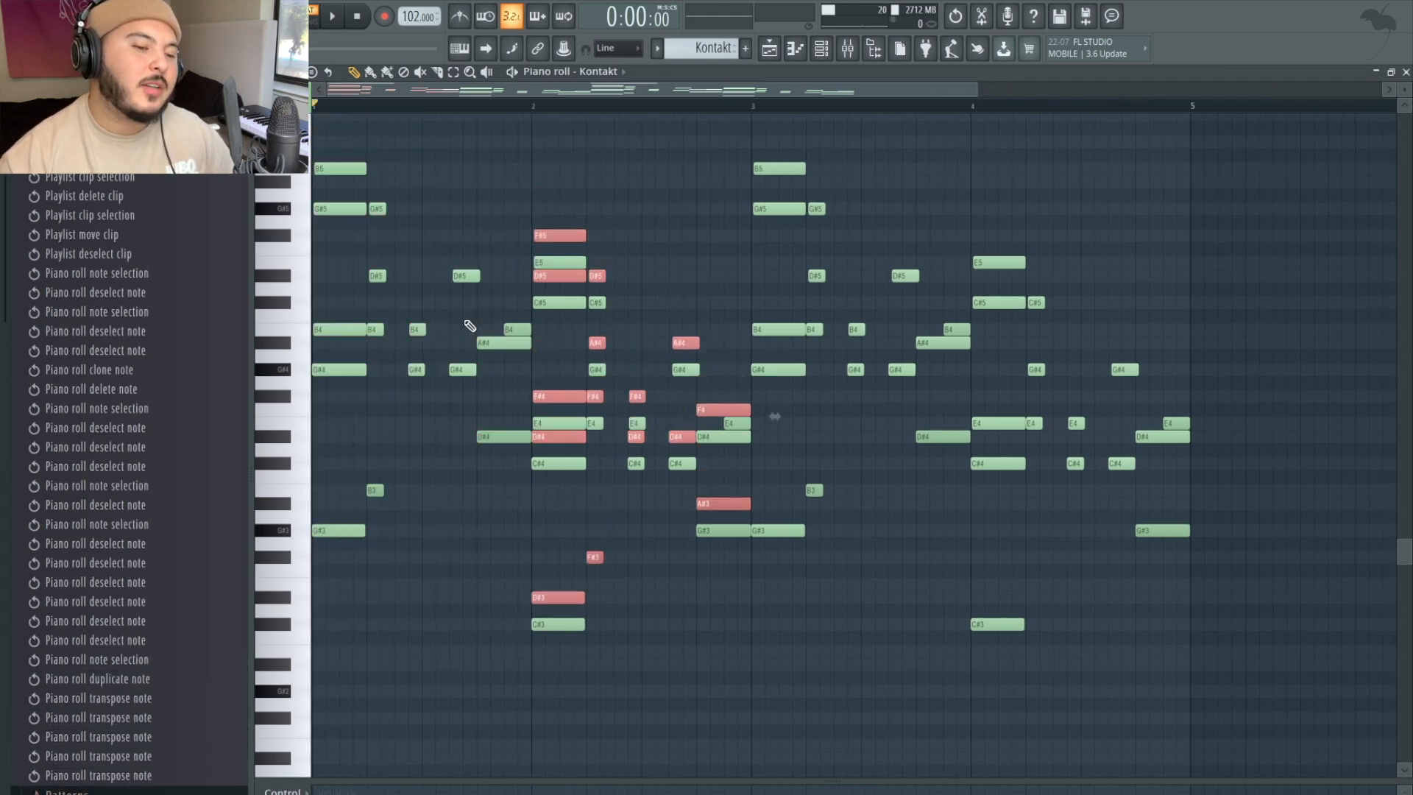
pyautogui.hotkey('ctrl', 'd')
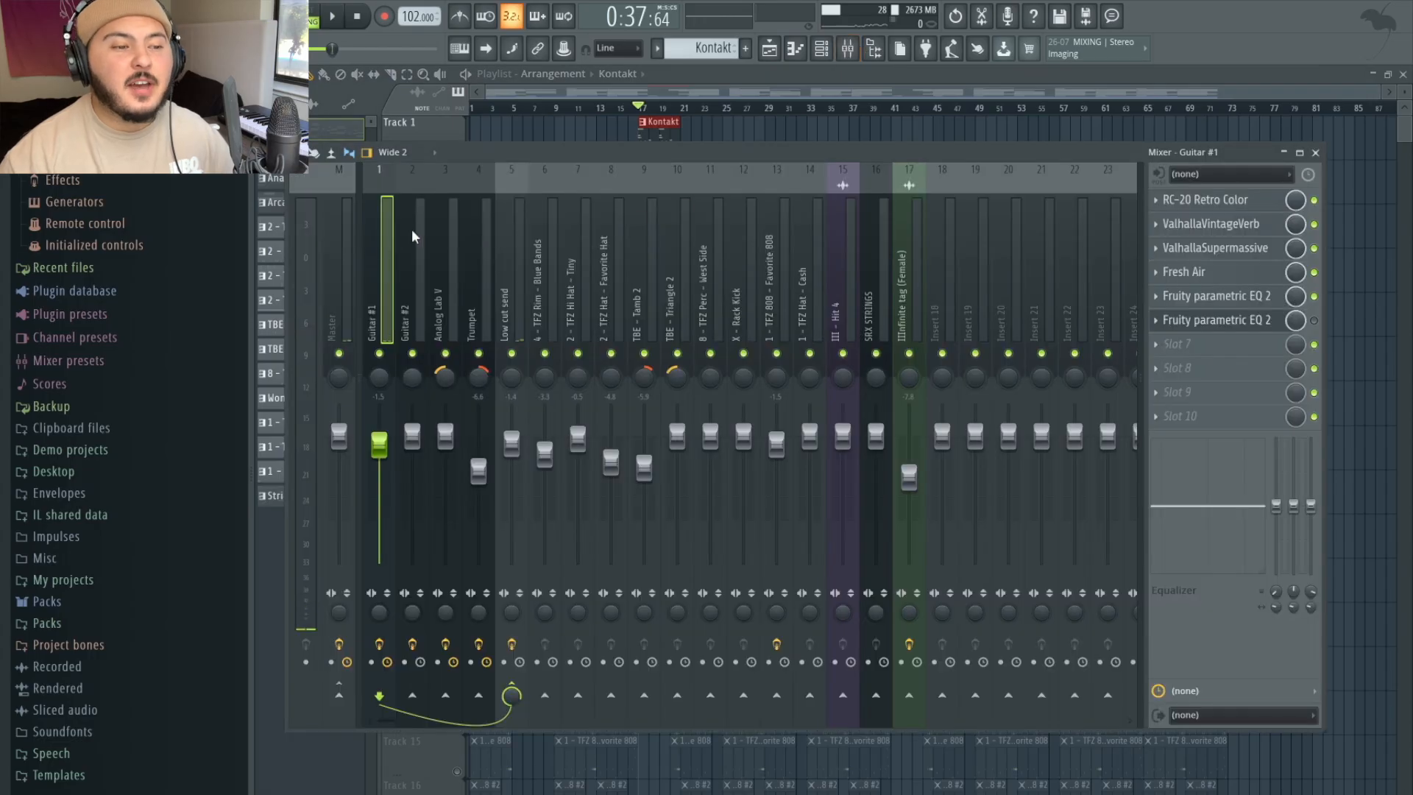
# - Review the settings of RC-20 Retro Color, ValhallaVintageVerb, ValhallaSupermassive, Fresh Air and Fruity parametric EQ 2 on the Guitar #1 mixer track
pyautogui.click(1201, 200)
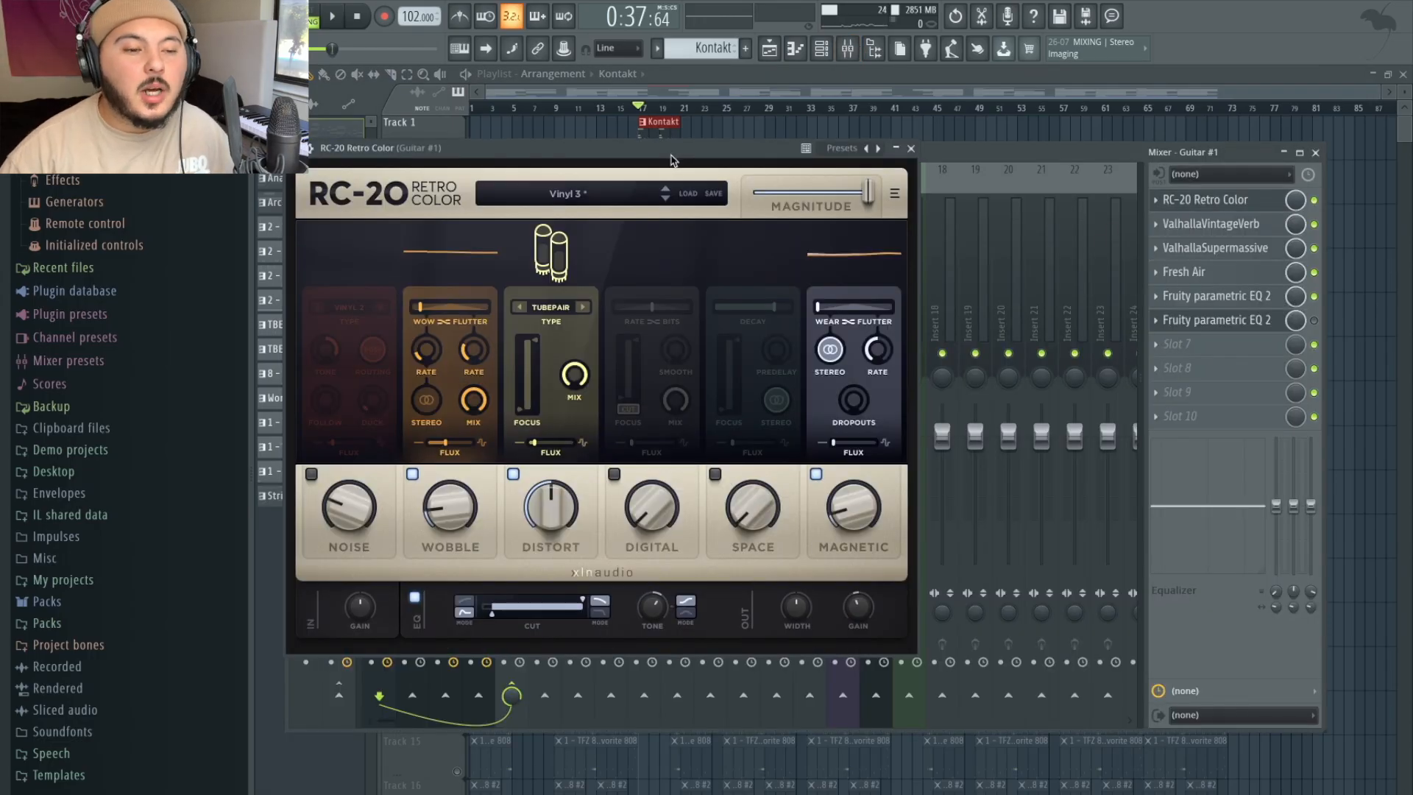
pyautogui.click(1214, 224)
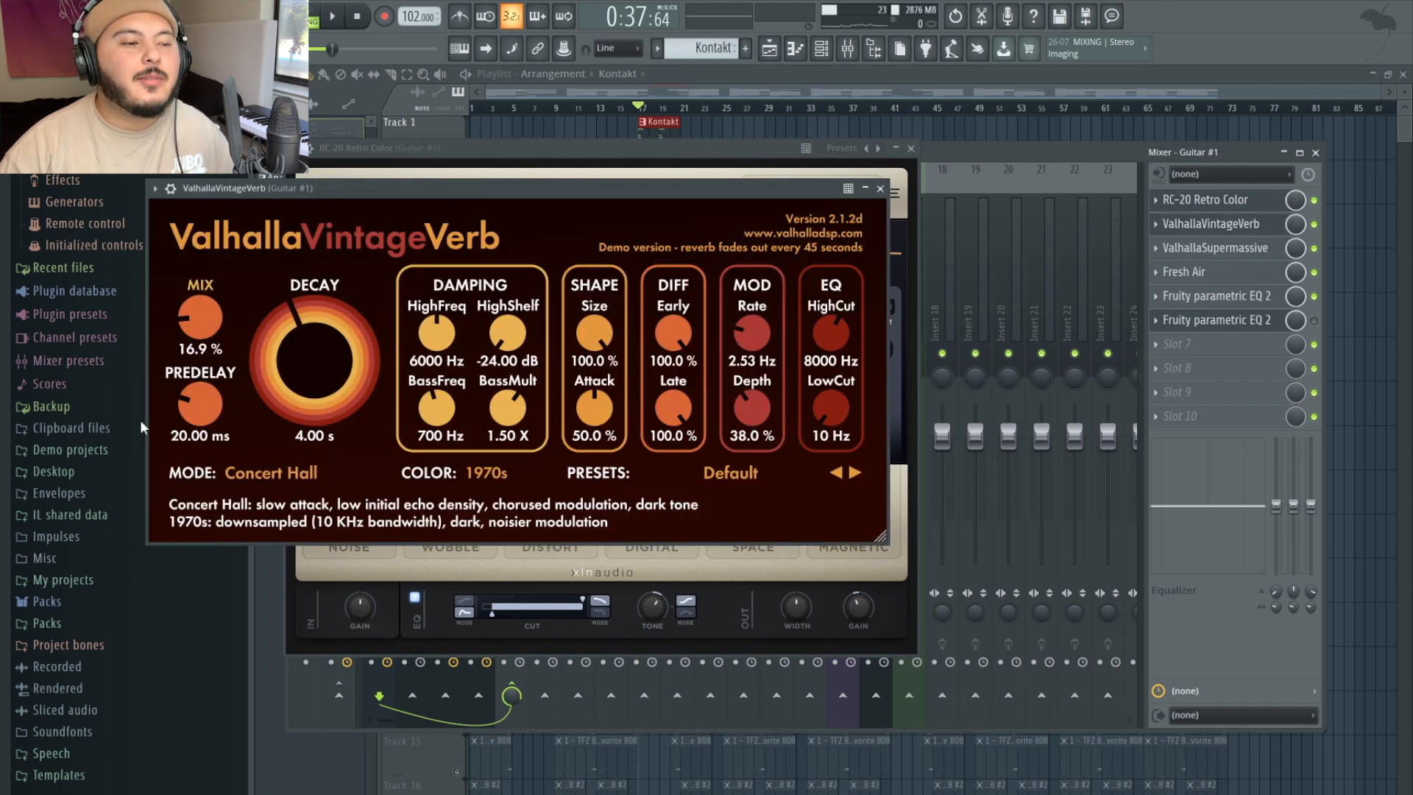
pyautogui.click(1214, 248)
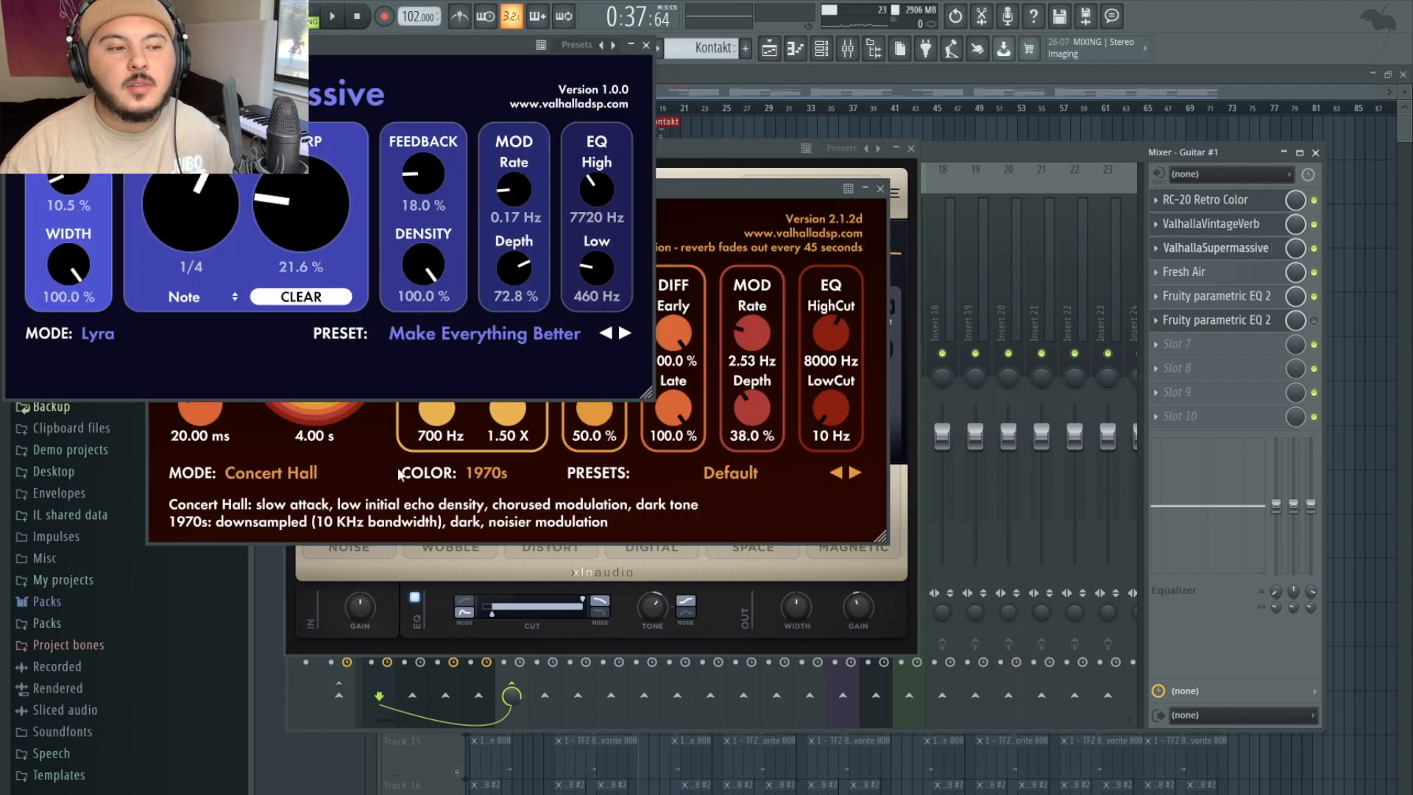
pyautogui.click(1260, 272)
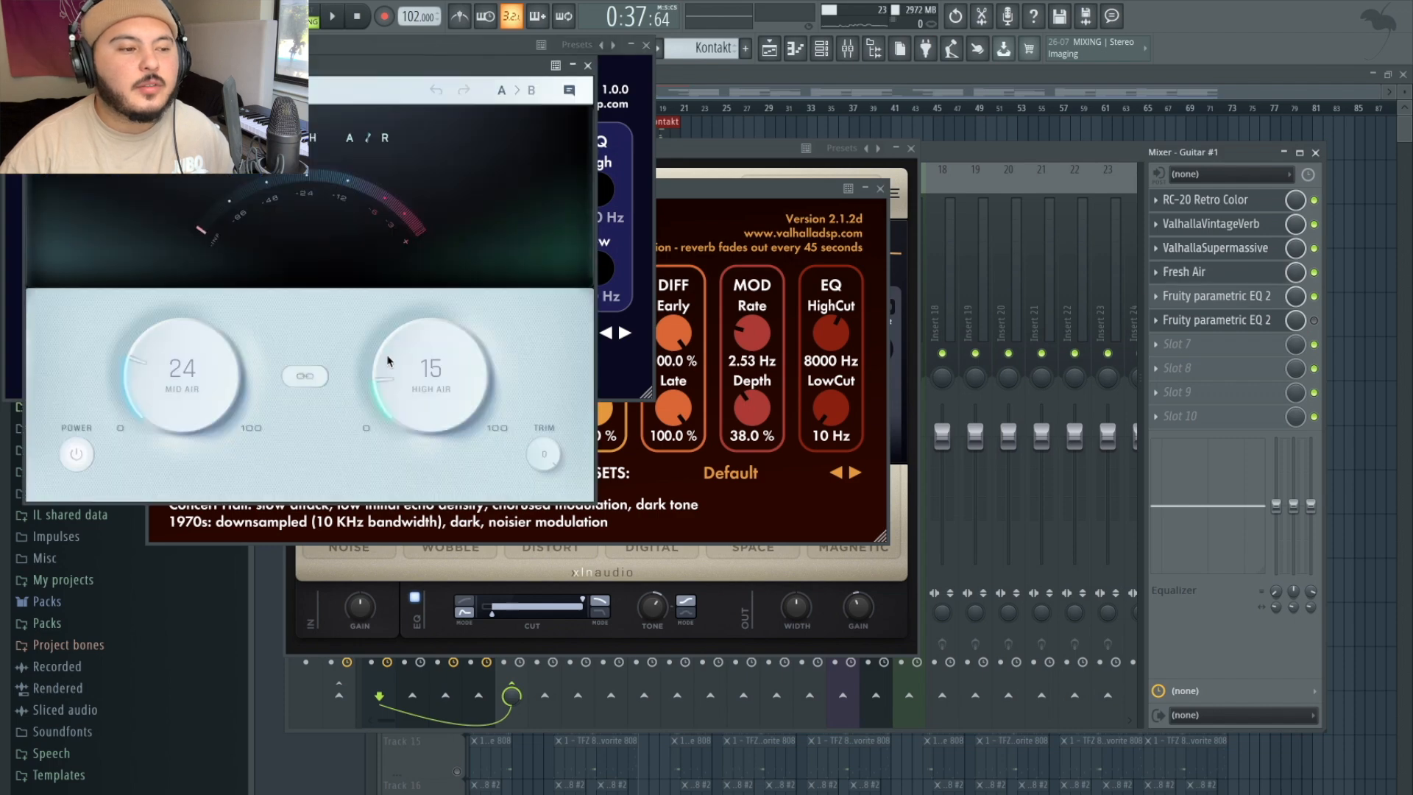
pyautogui.moveTo(221, 66); pyautogui.dragTo(1043, 160)
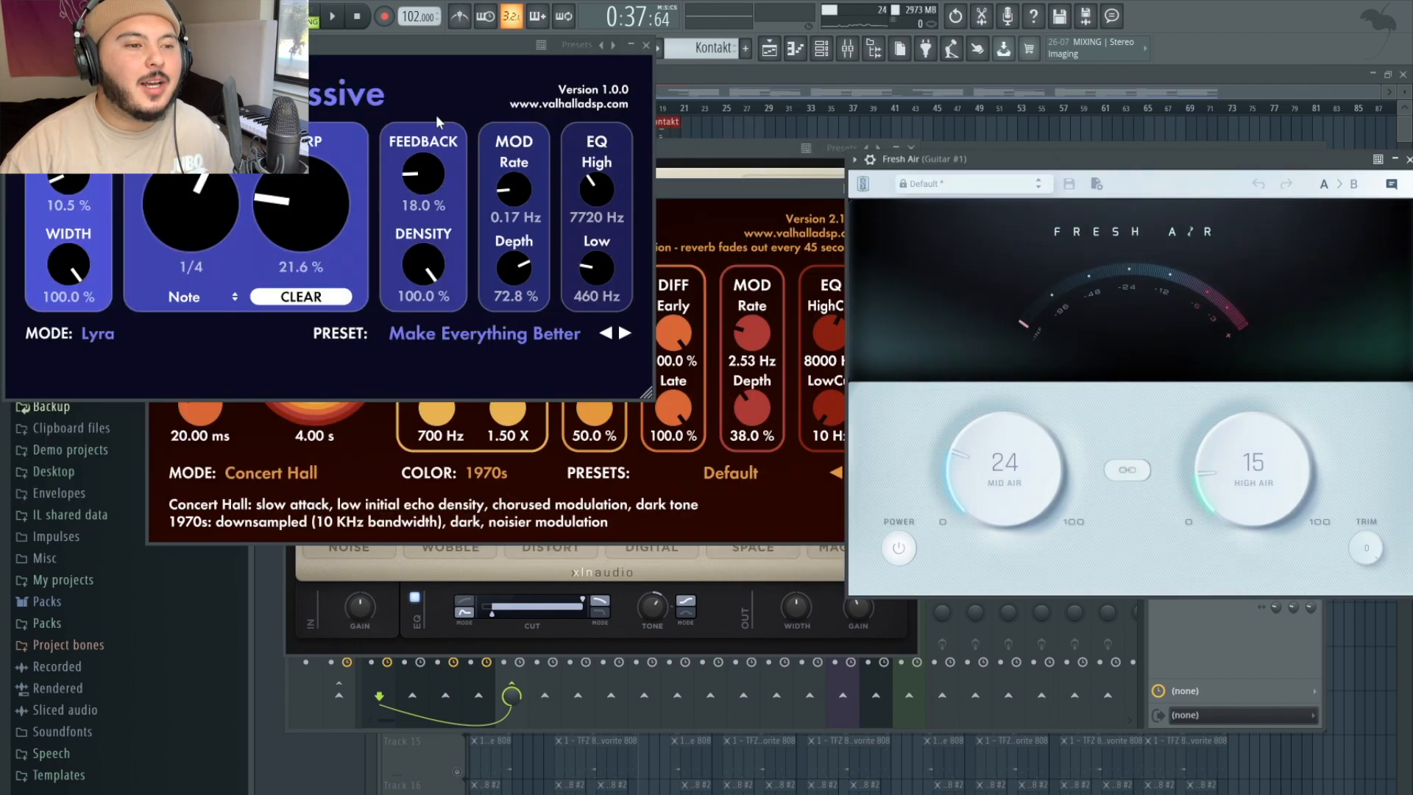
pyautogui.moveTo(396, 50); pyautogui.dragTo(820, 254)
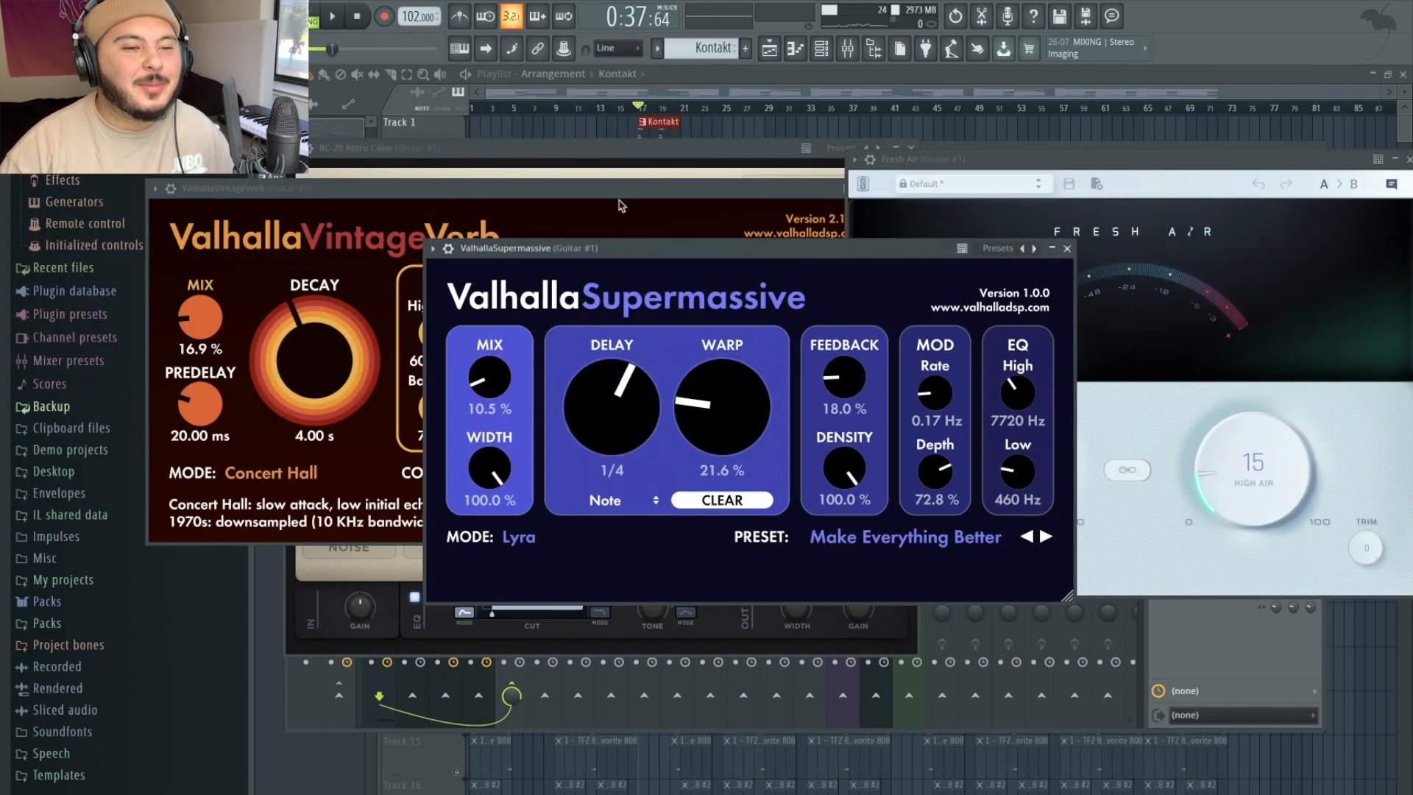
pyautogui.moveTo(783, 259); pyautogui.dragTo(733, 532)
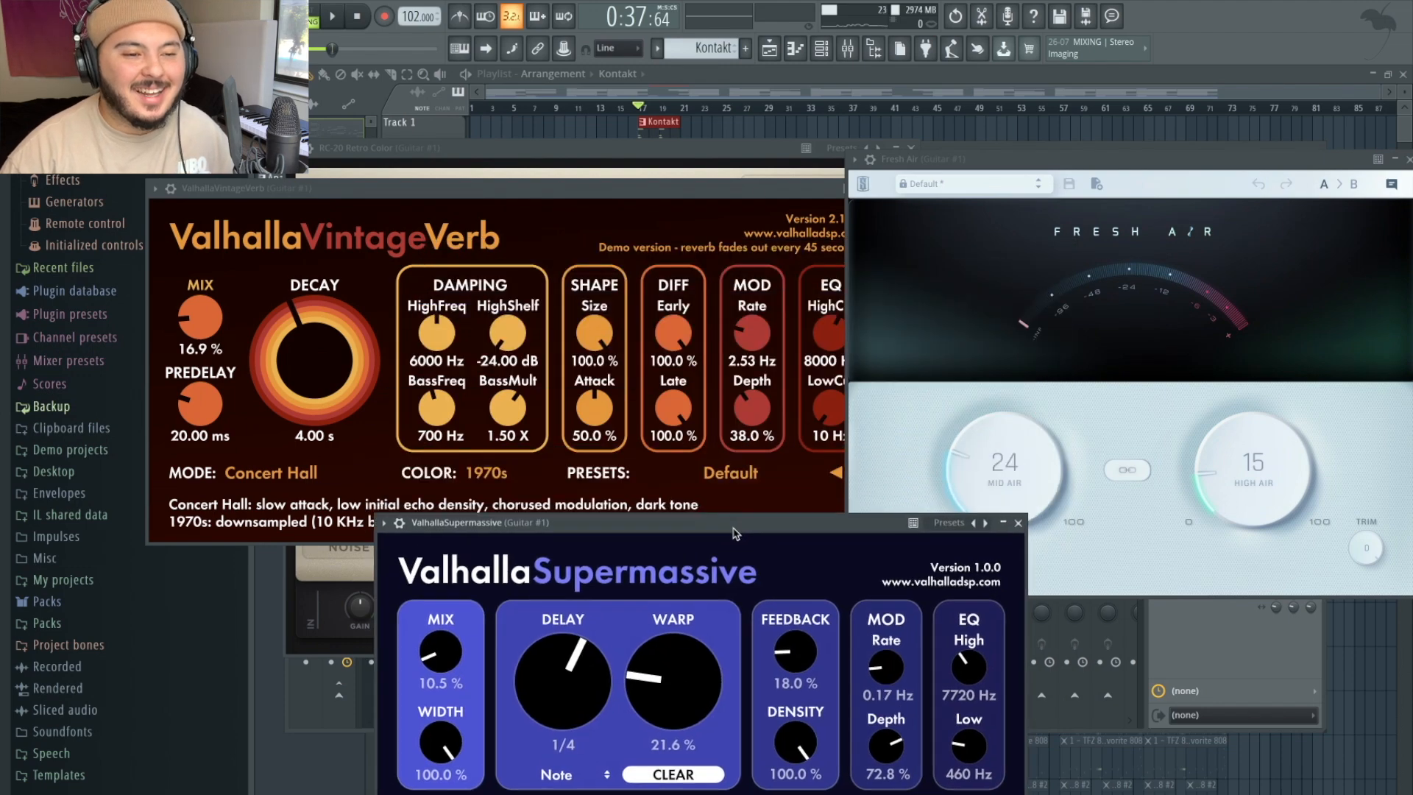
pyautogui.moveTo(1224, 170); pyautogui.dragTo(653, 190)
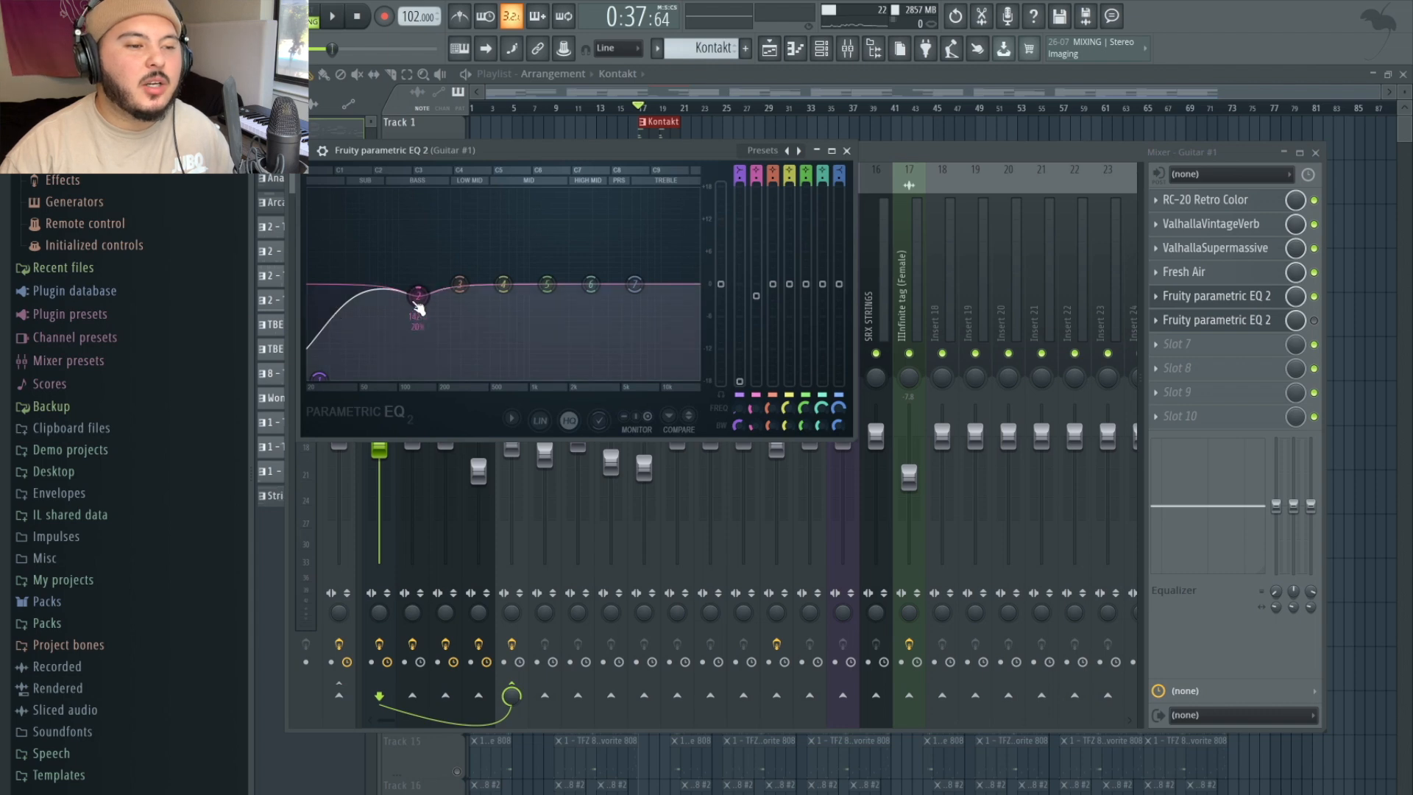
pyautogui.moveTo(489, 143); pyautogui.dragTo(717, 187)
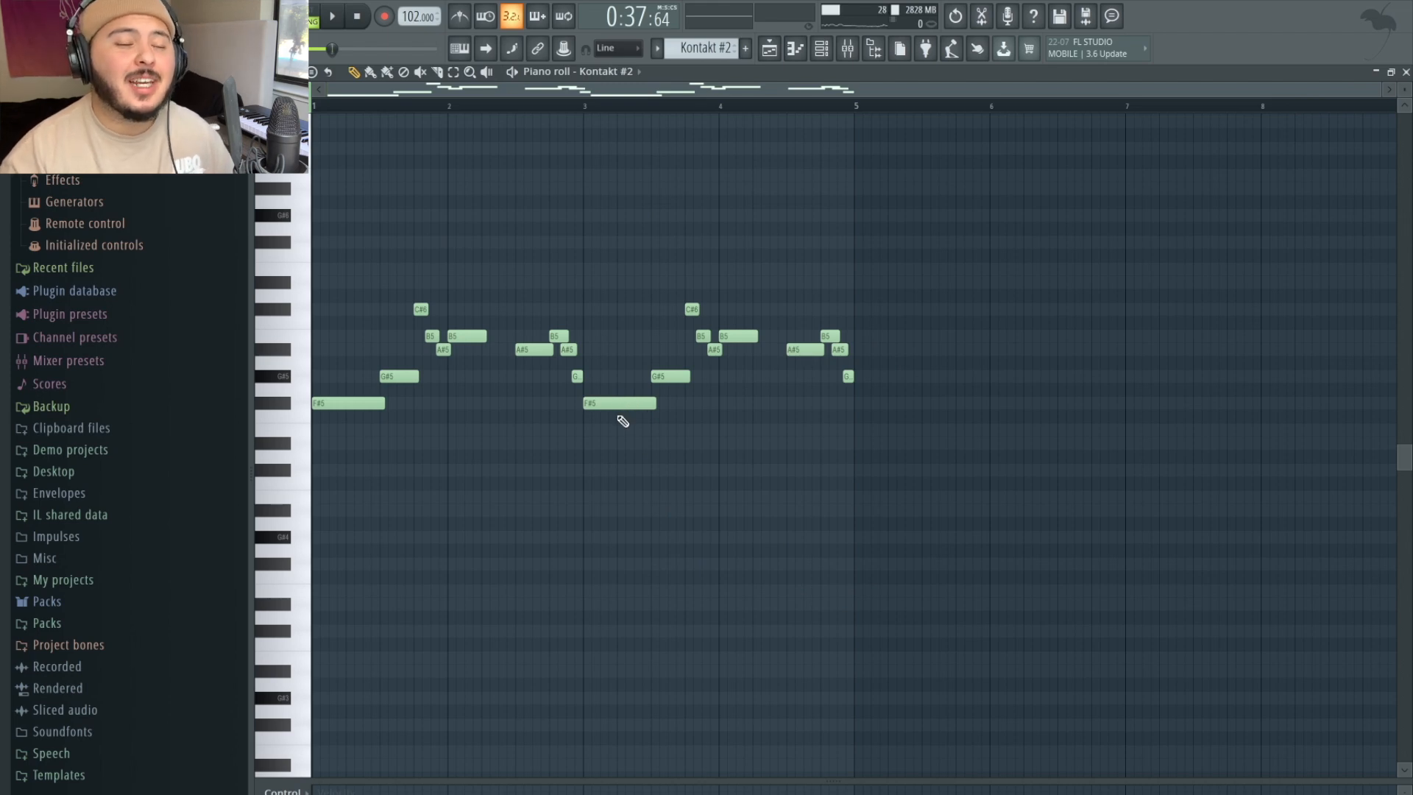
# - Play the Kontakt #2 melody and review the ValhallaVintageVerb and ValhallaSupermassive settings on the Guitar #2 mixer track
pyautogui.press('space')
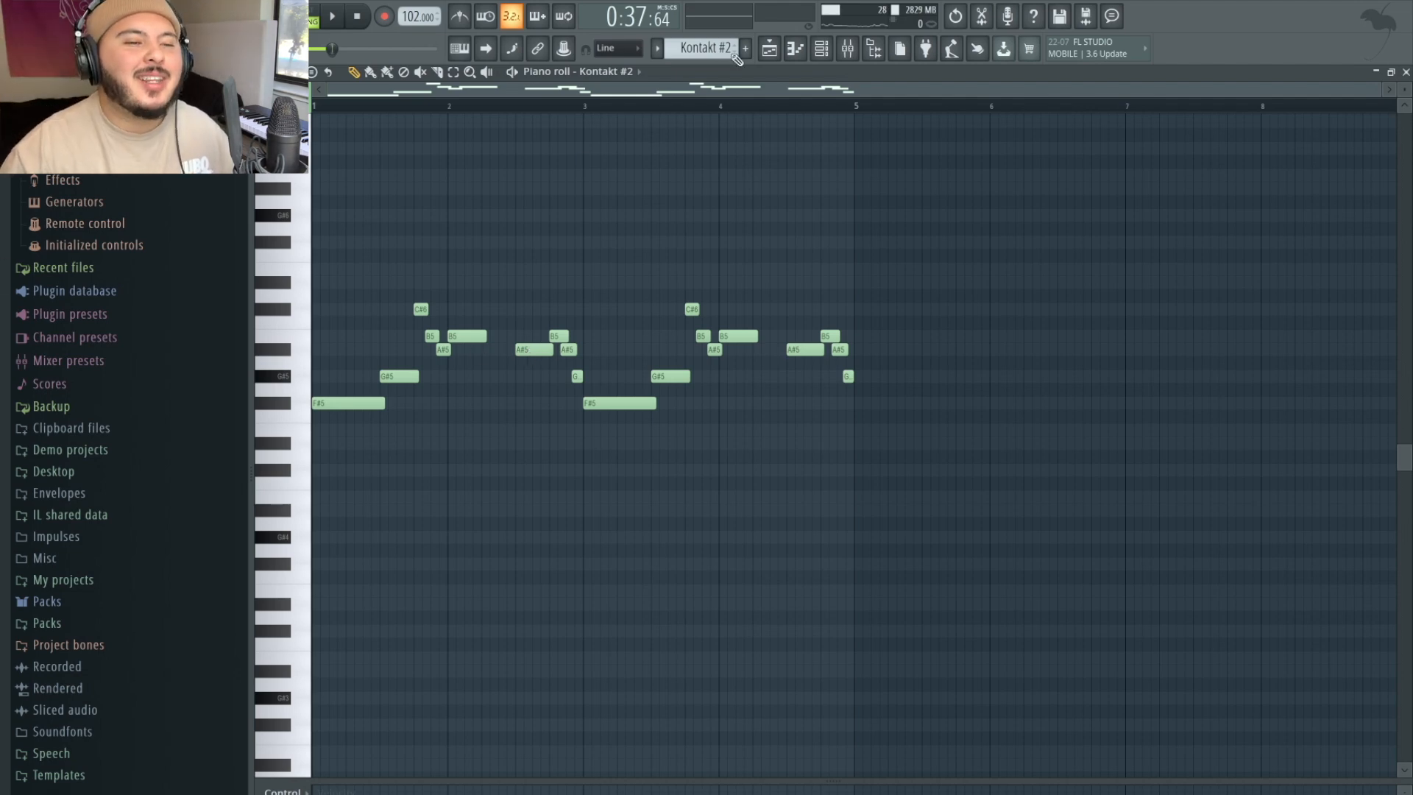
pyautogui.click(779, 49)
pyautogui.click(848, 47)
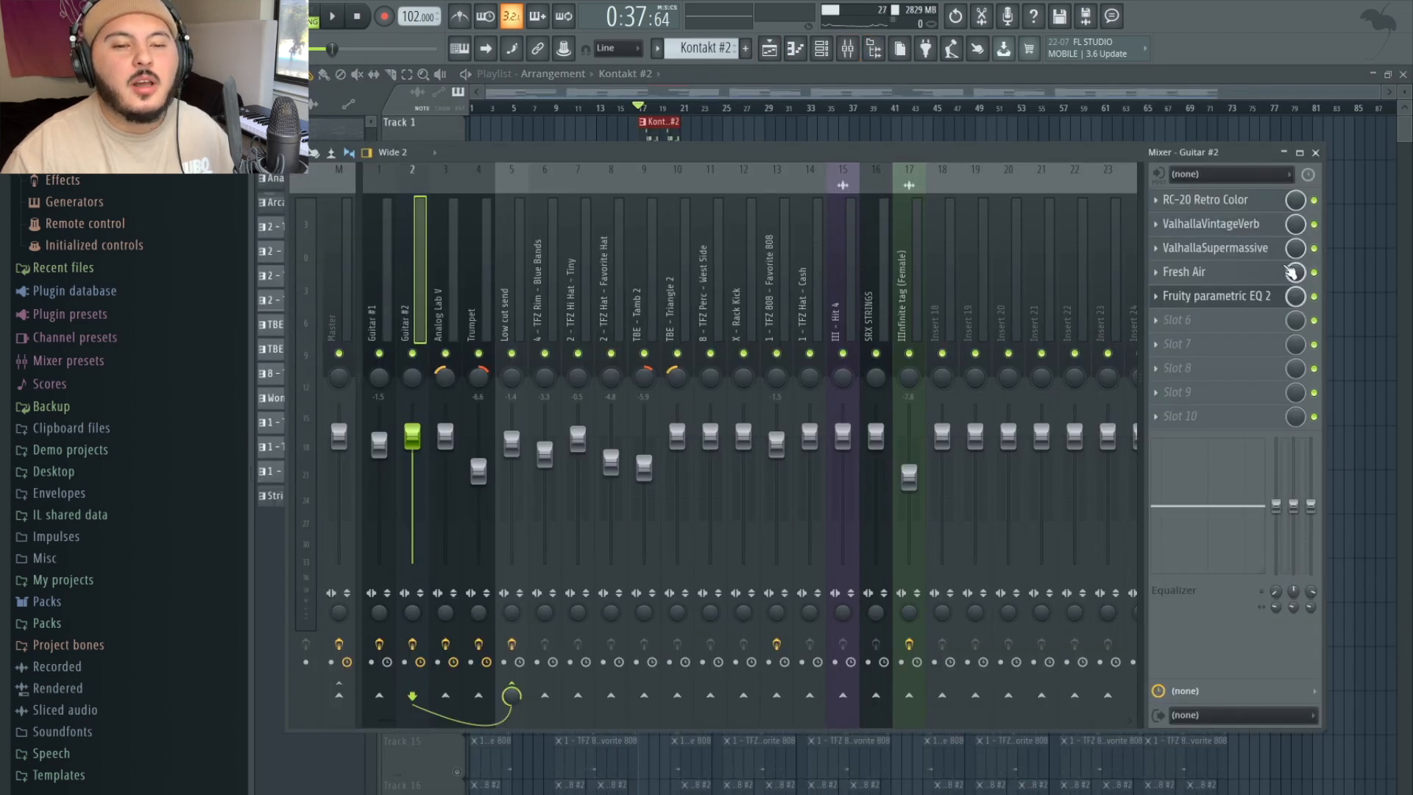
pyautogui.click(1234, 223)
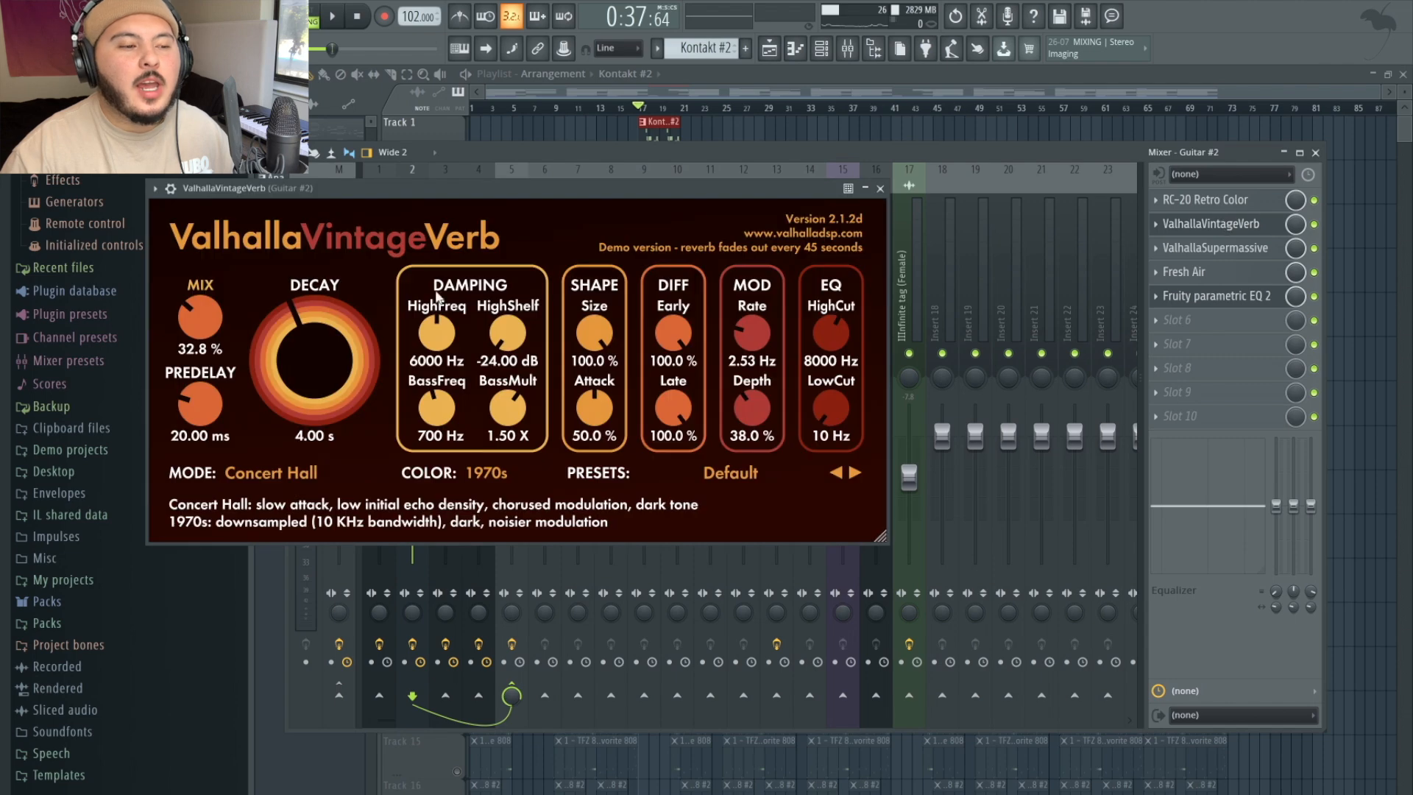
pyautogui.moveTo(340, 197); pyautogui.dragTo(634, 178)
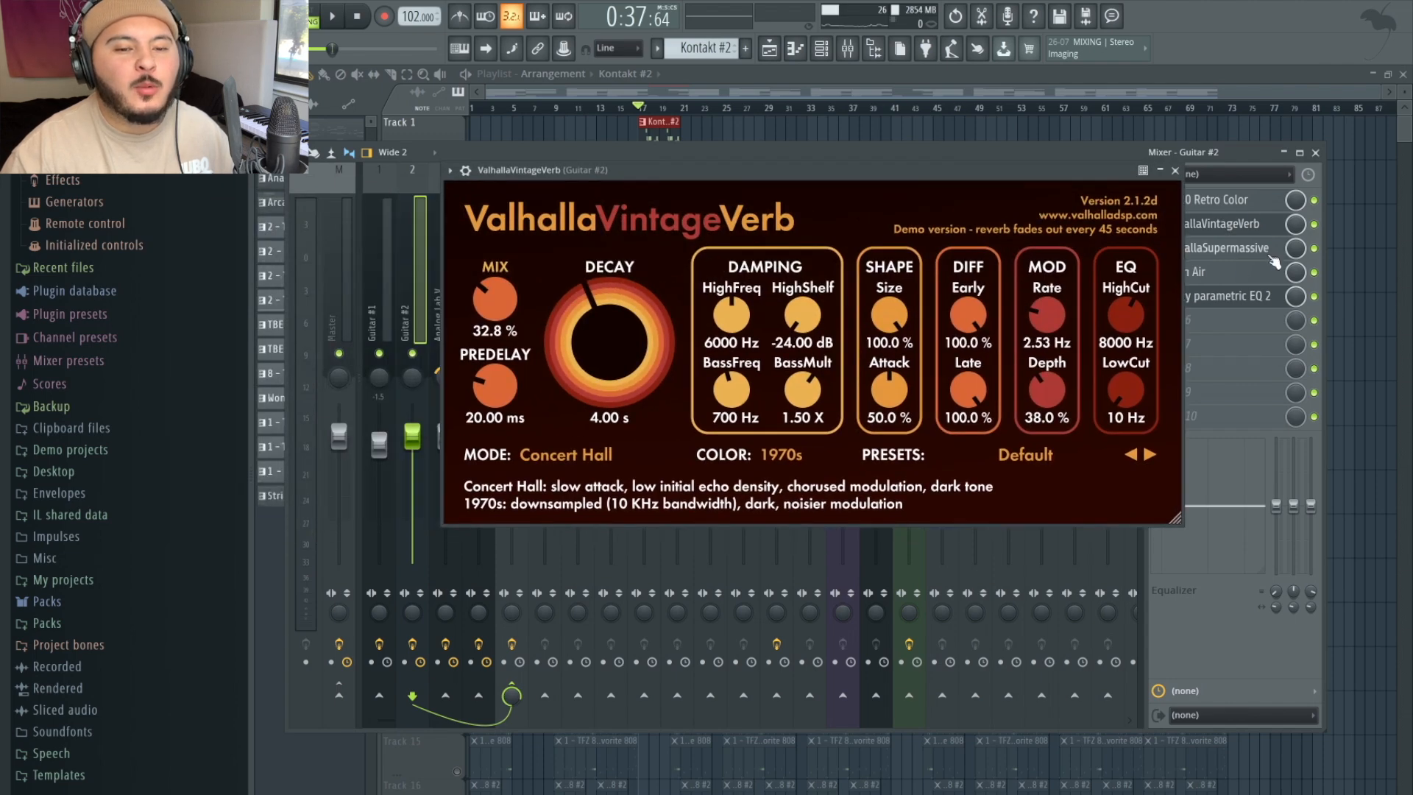
pyautogui.click(1234, 250)
pyautogui.moveTo(345, 55); pyautogui.dragTo(761, 257)
pyautogui.click(1179, 179)
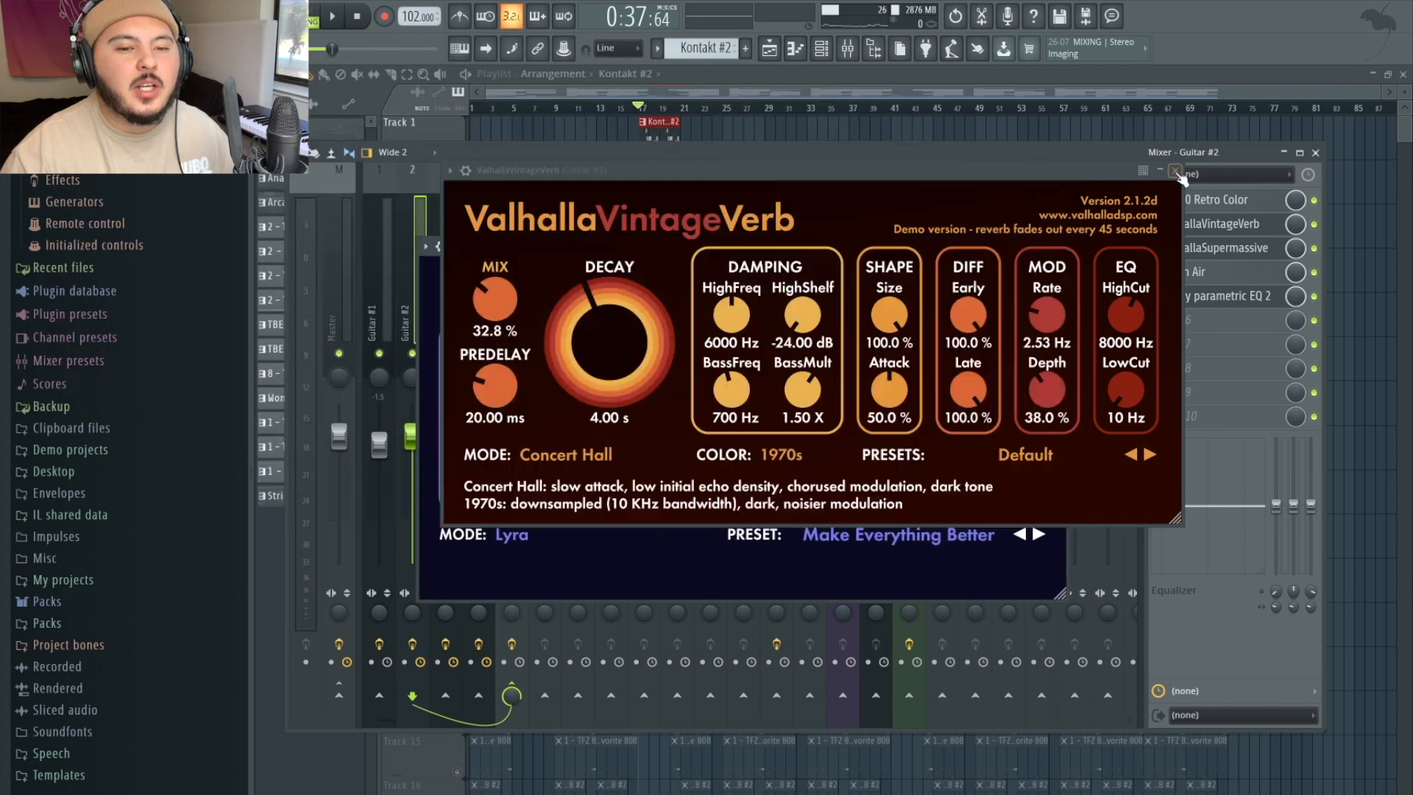
pyautogui.click(1177, 173)
pyautogui.click(1060, 247)
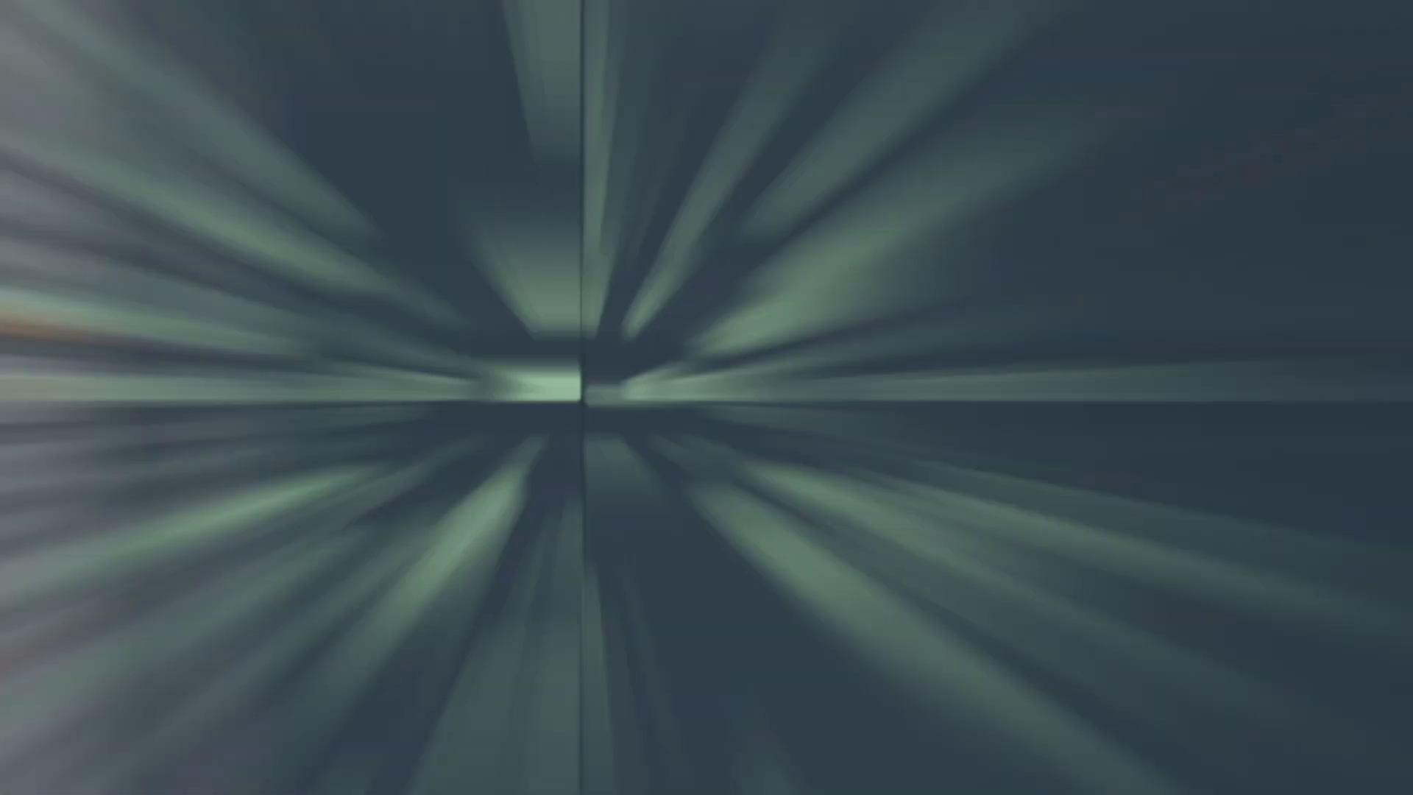
# - Play back the Analog Lab V chord pattern and the Arcade #2 trumpet pattern
pyautogui.press('space')
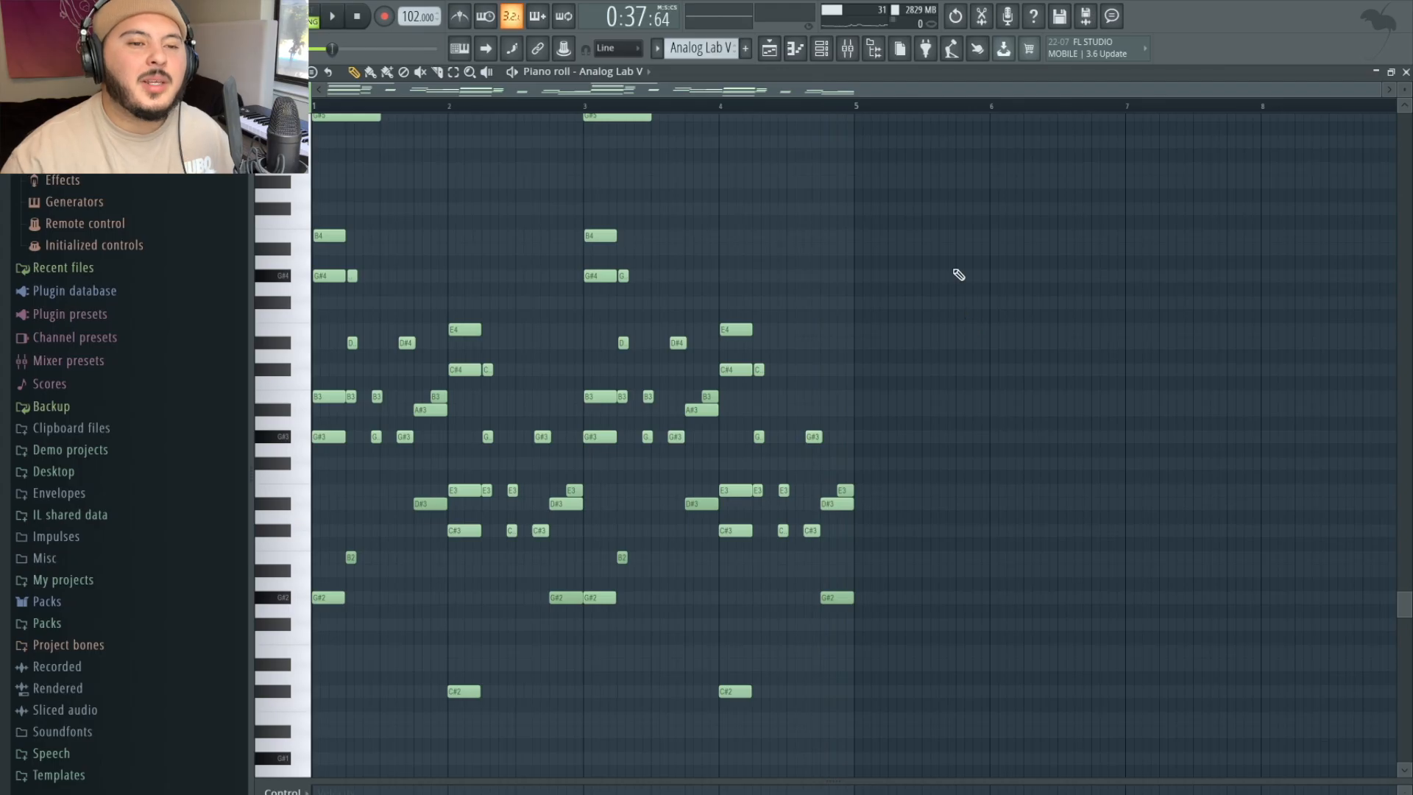
pyautogui.click(779, 47)
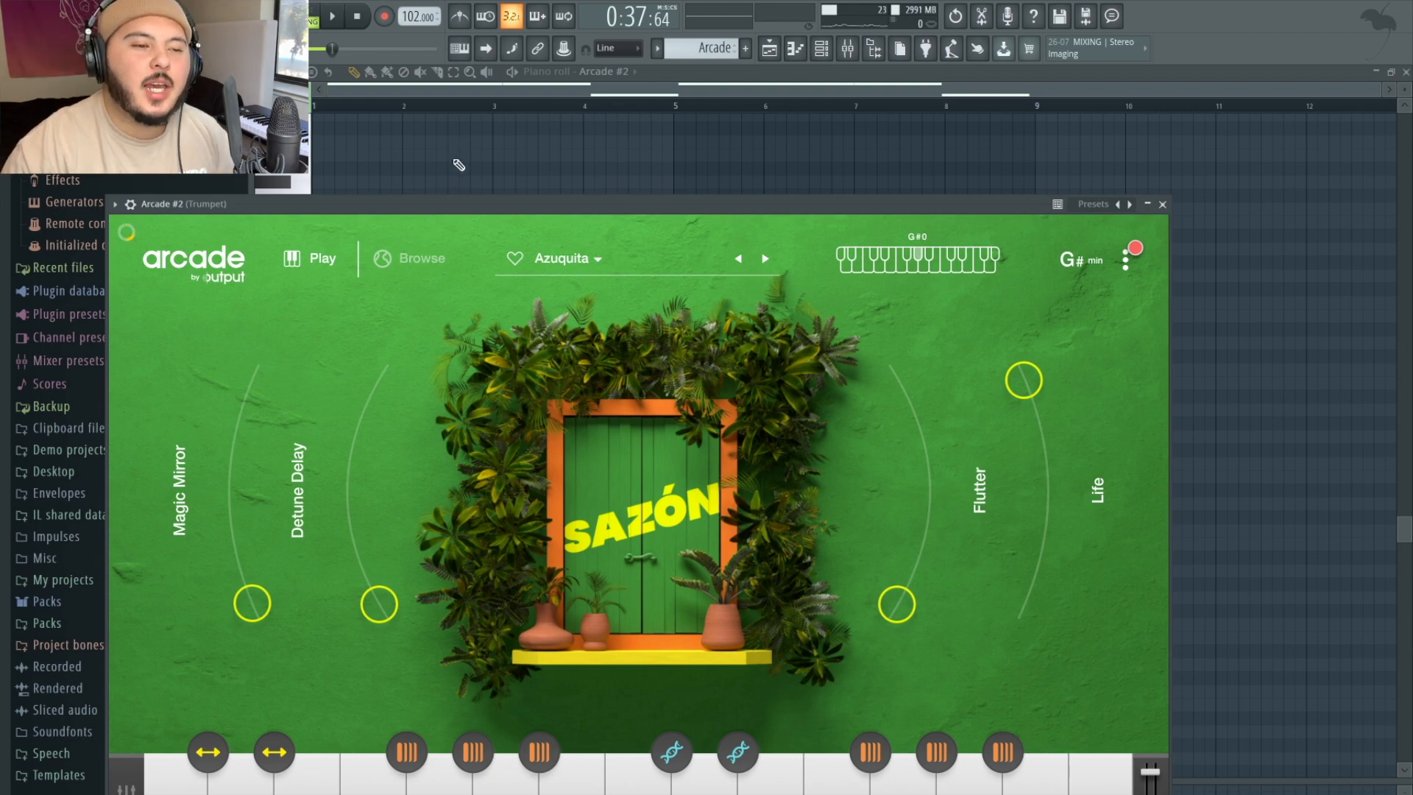
pyautogui.moveTo(443, 211); pyautogui.dragTo(779, 53)
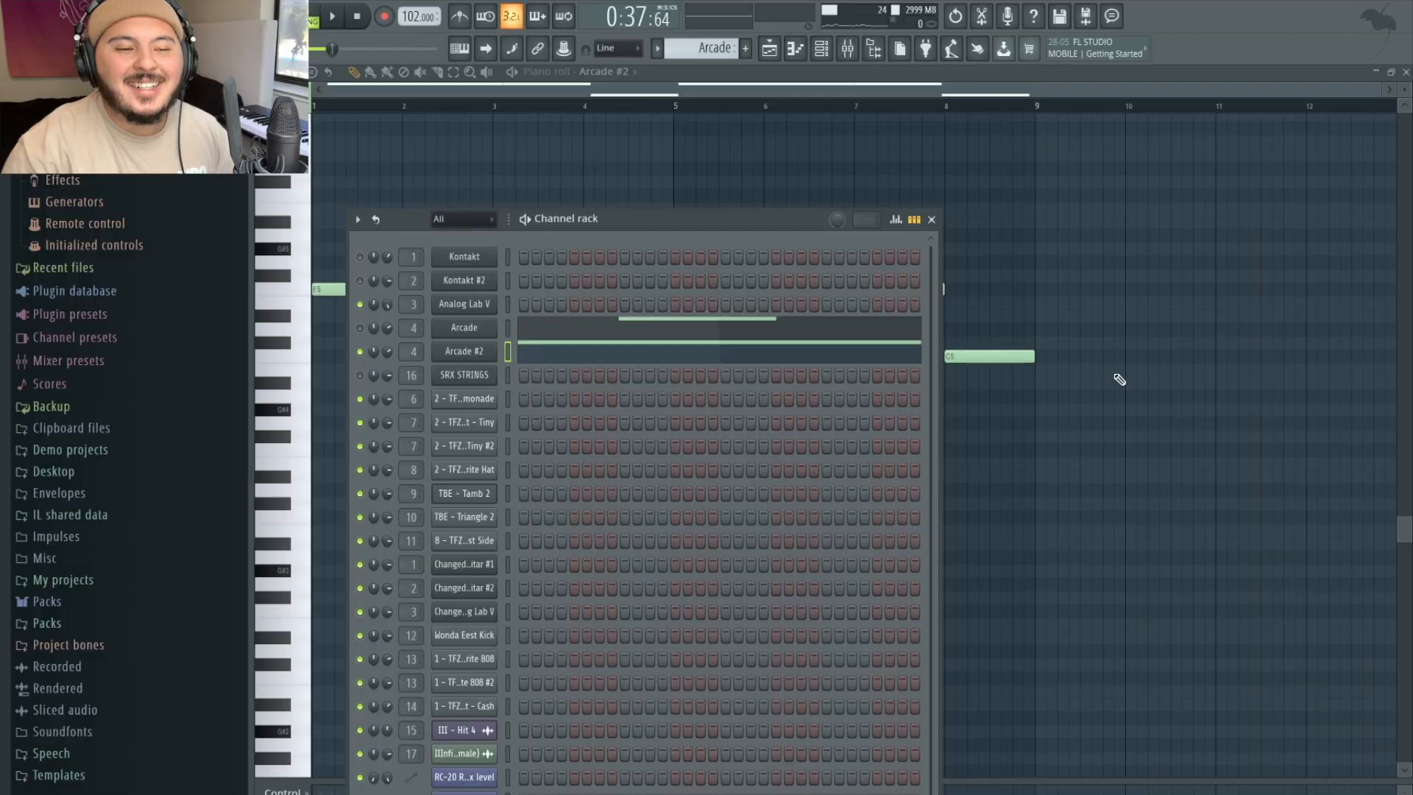
pyautogui.press('F6')
pyautogui.press('space')
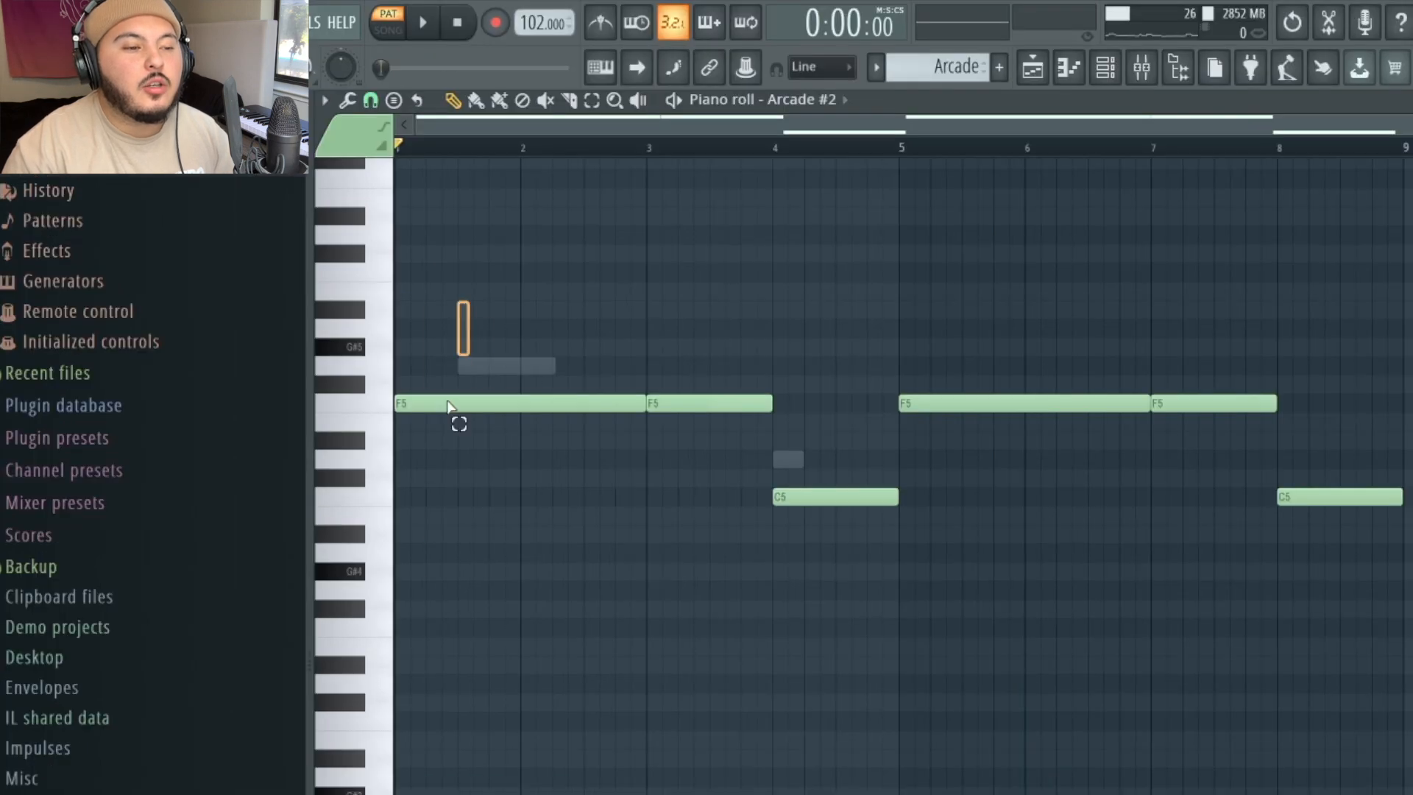
# - Examine the F5 and C5 notes in the Arcade #2 piano roll
pyautogui.moveTo(365, 217); pyautogui.dragTo(312, 549)
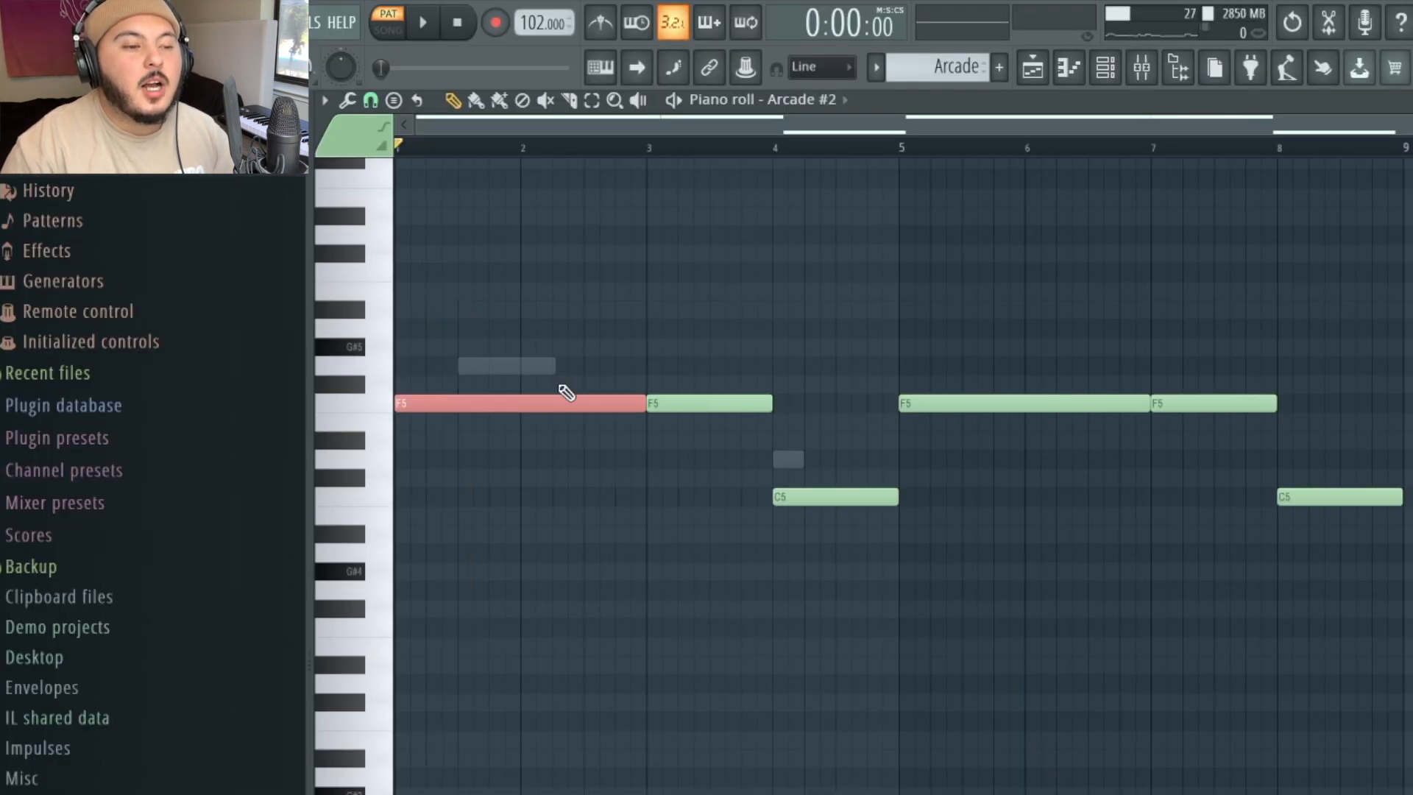
pyautogui.moveTo(729, 337); pyautogui.dragTo(713, 413)
pyautogui.moveTo(729, 300); pyautogui.dragTo(395, 793)
pyautogui.moveTo(857, 377); pyautogui.dragTo(799, 682)
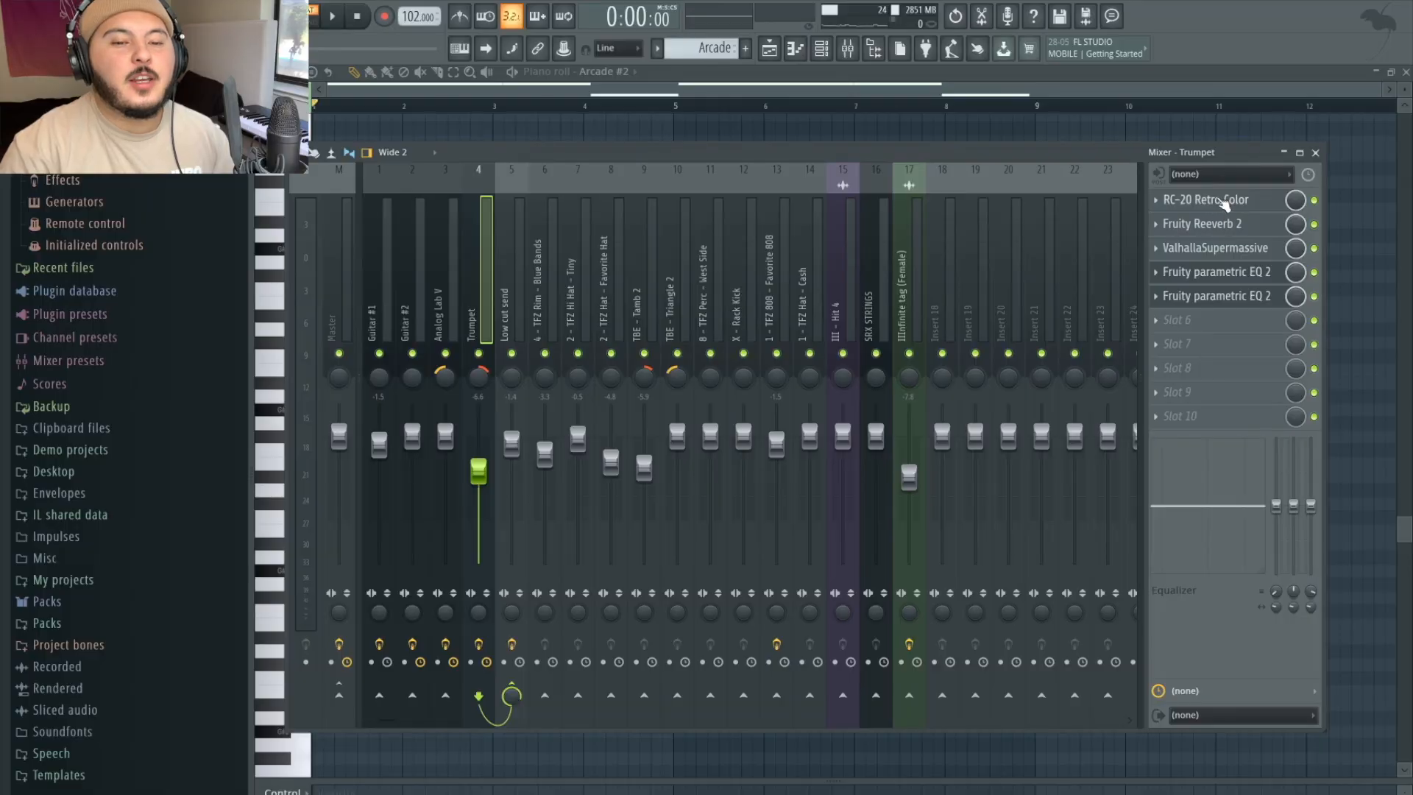
# - Review the RC-20 Retro Color, Fruity Reeverb 2 and ValhallaSupermassive settings on the Trumpet mixer track
pyautogui.click(1222, 200)
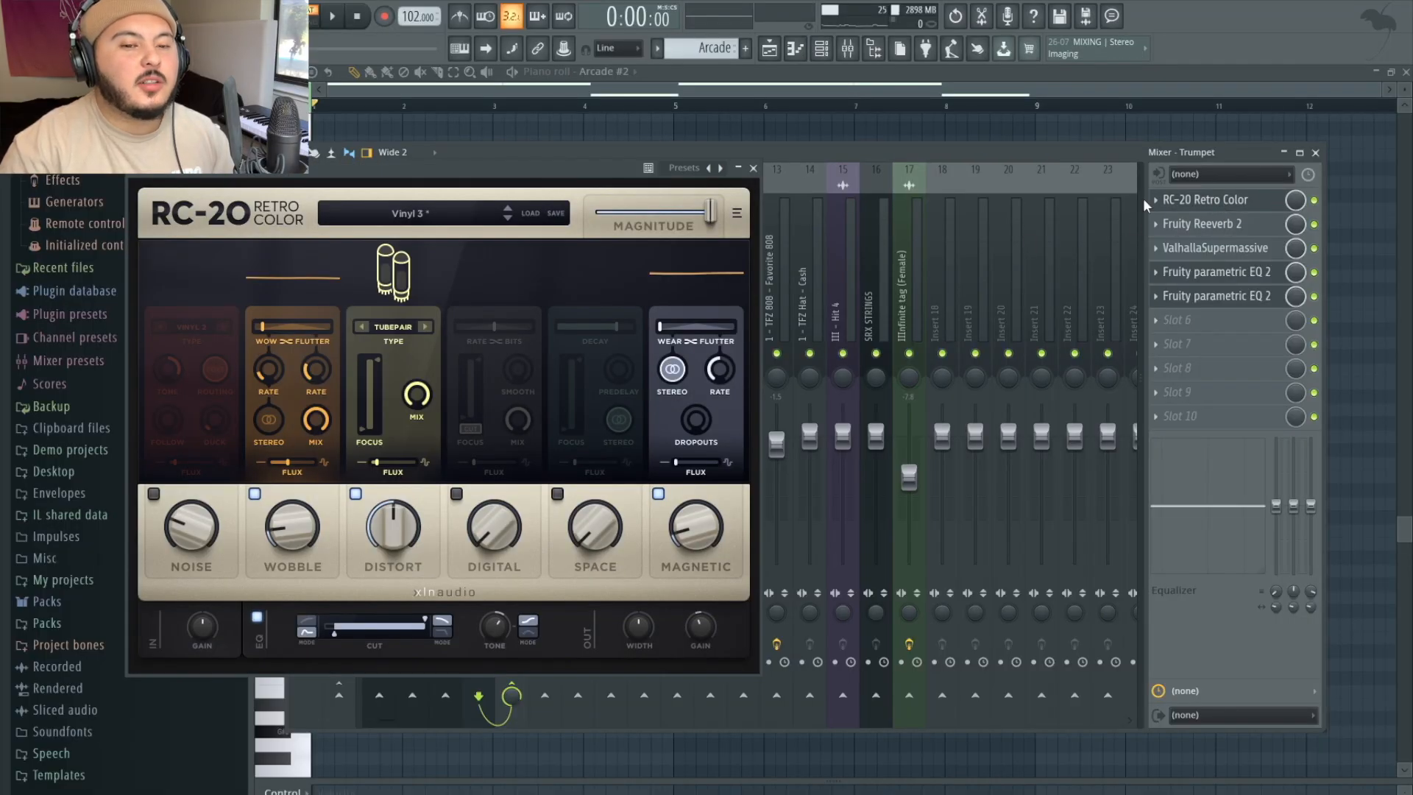
pyautogui.click(1201, 224)
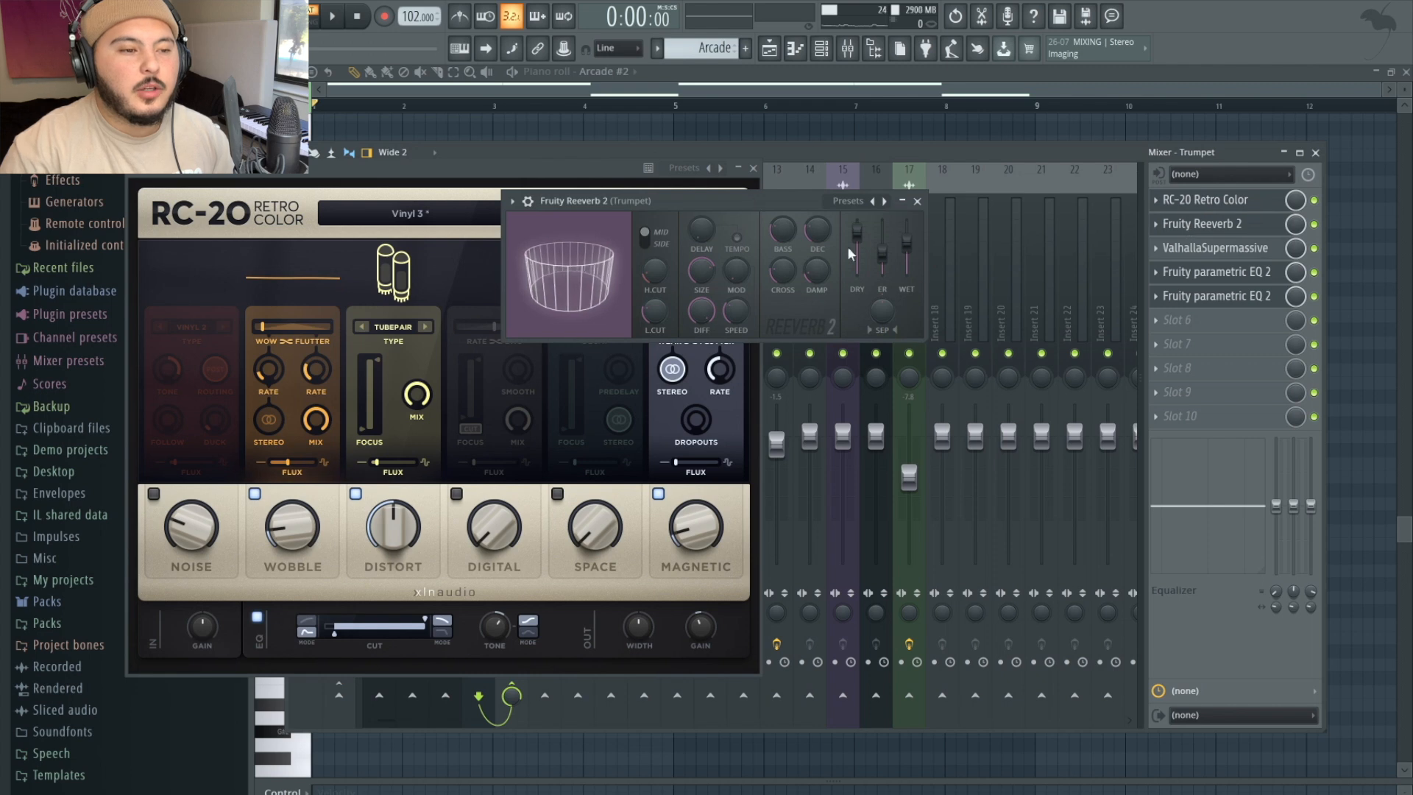
pyautogui.click(1222, 248)
pyautogui.moveTo(295, 56); pyautogui.dragTo(739, 221)
# - Compare the curves of the two Fruity parametric EQ 2 instances on the Trumpet mixer track
pyautogui.click(1273, 277)
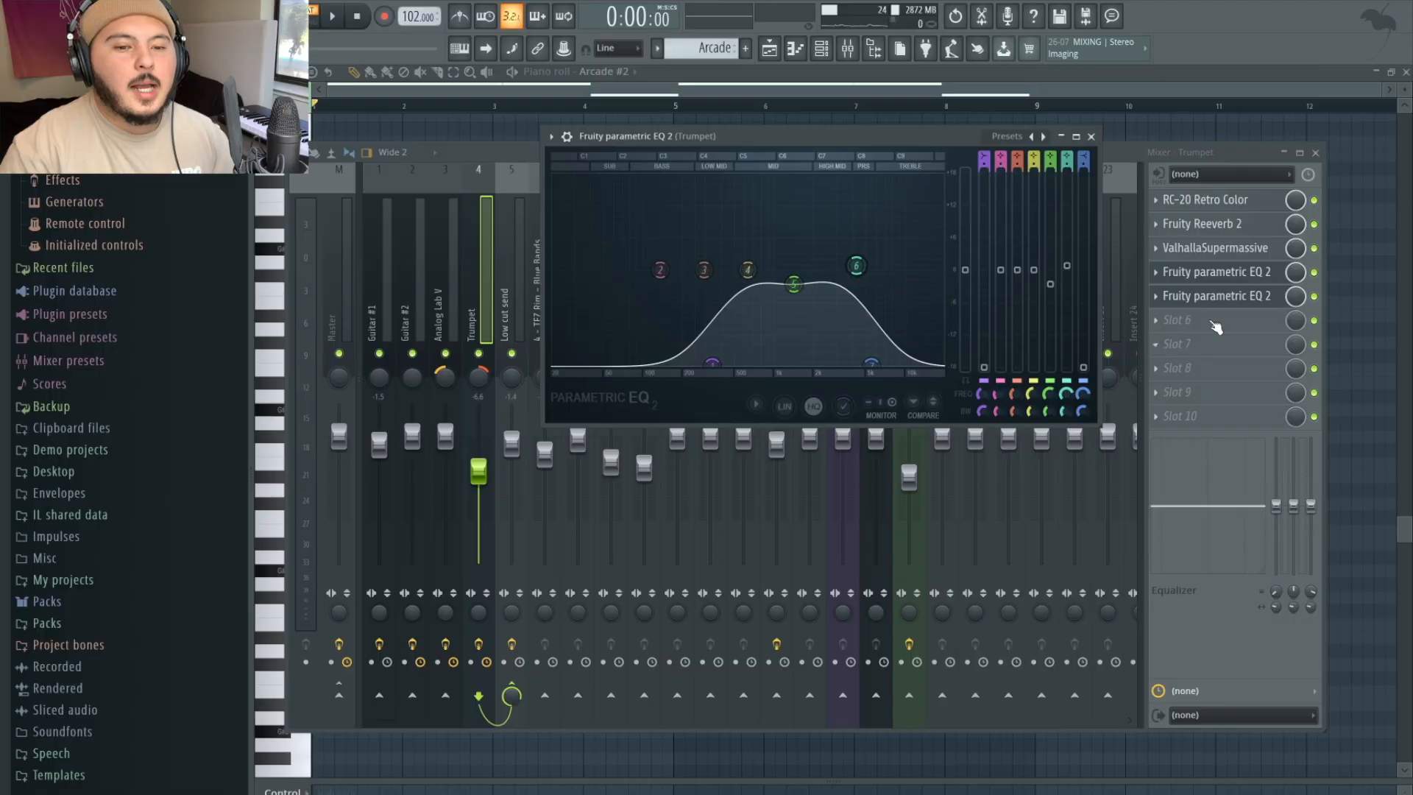
pyautogui.click(1216, 298)
pyautogui.moveTo(1057, 416); pyautogui.dragTo(833, 256)
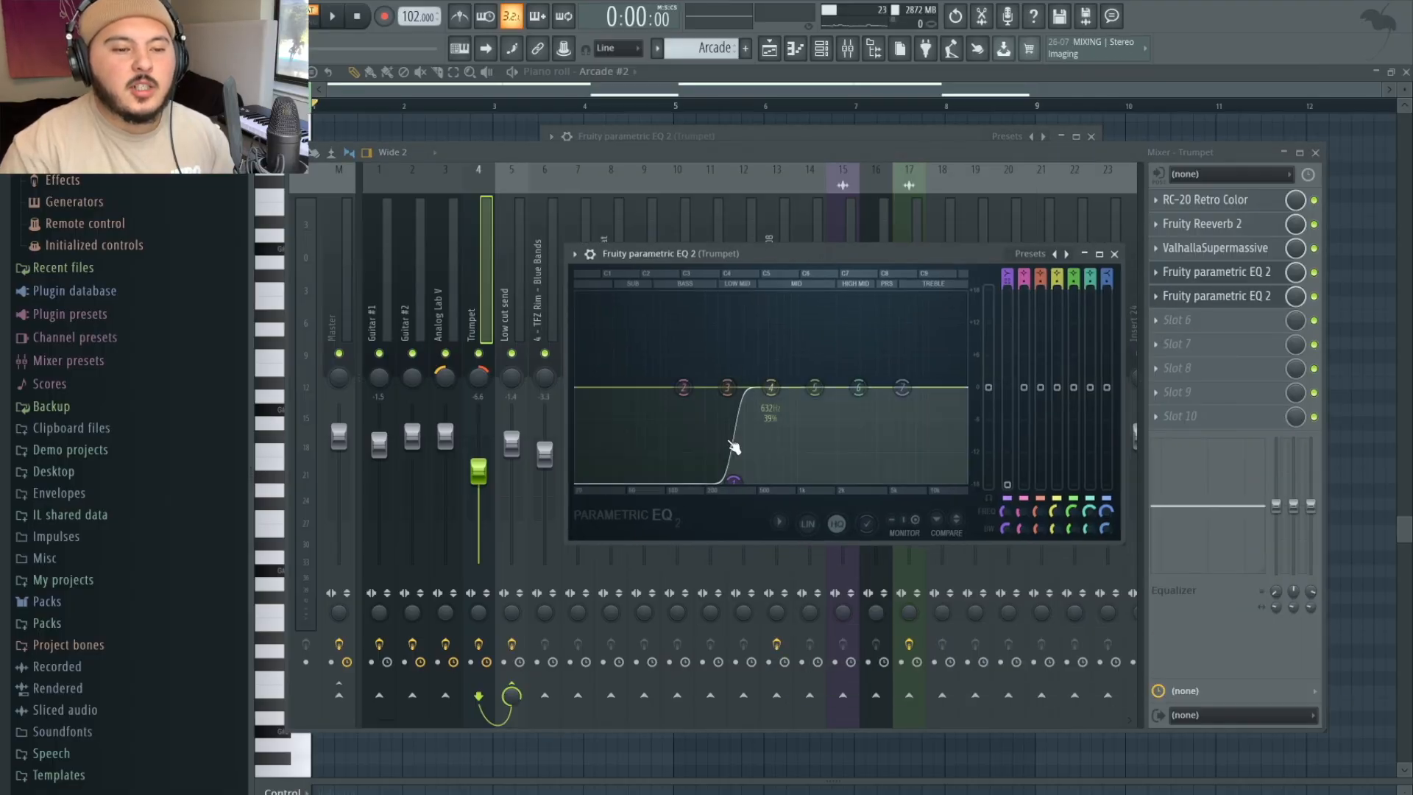
pyautogui.click(1244, 274)
pyautogui.click(1241, 275)
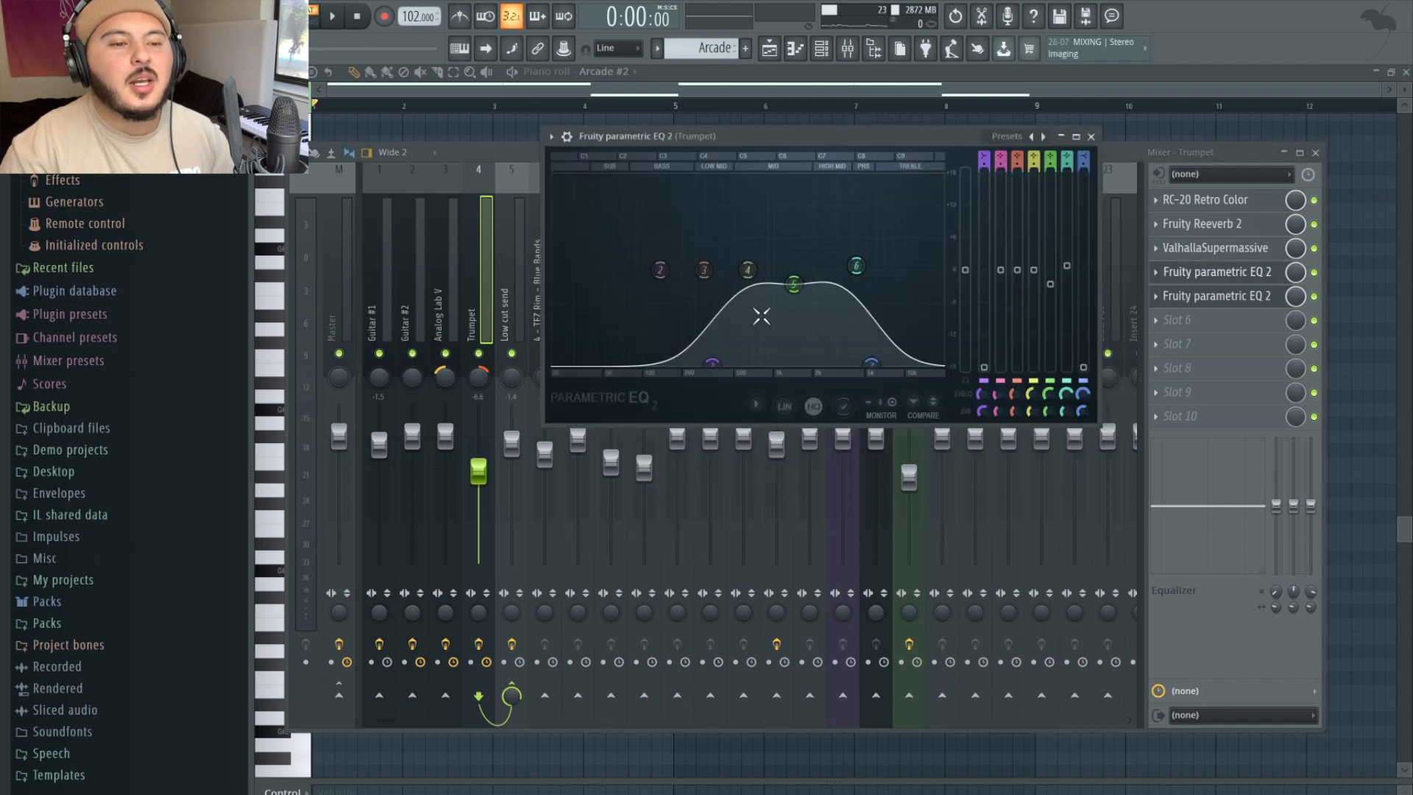
pyautogui.click(1092, 137)
pyautogui.click(873, 87)
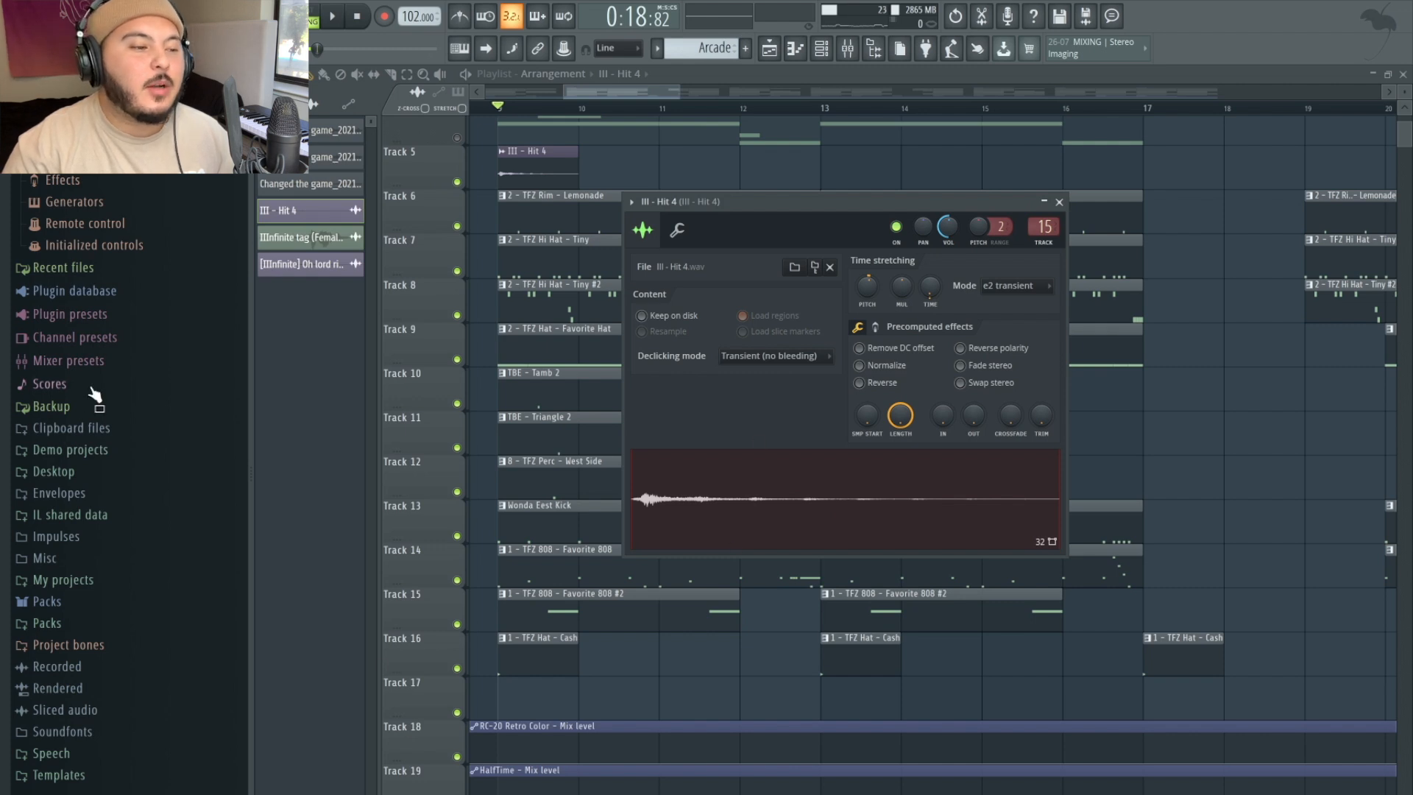
# - Browse the sample packs to the Hit folder under Percs:sfx in The Foundation Drum Kit
pyautogui.click(48, 624)
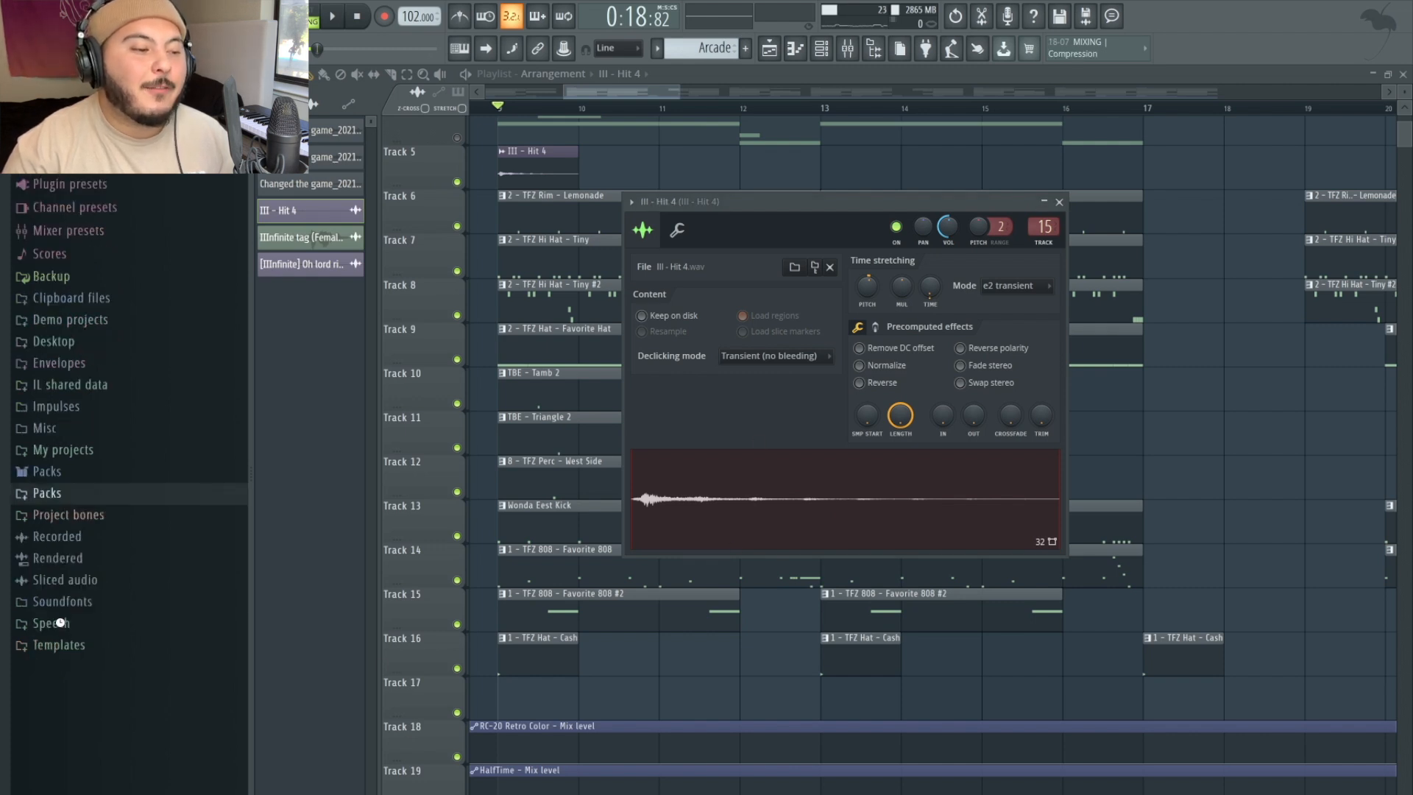
pyautogui.click(74, 515)
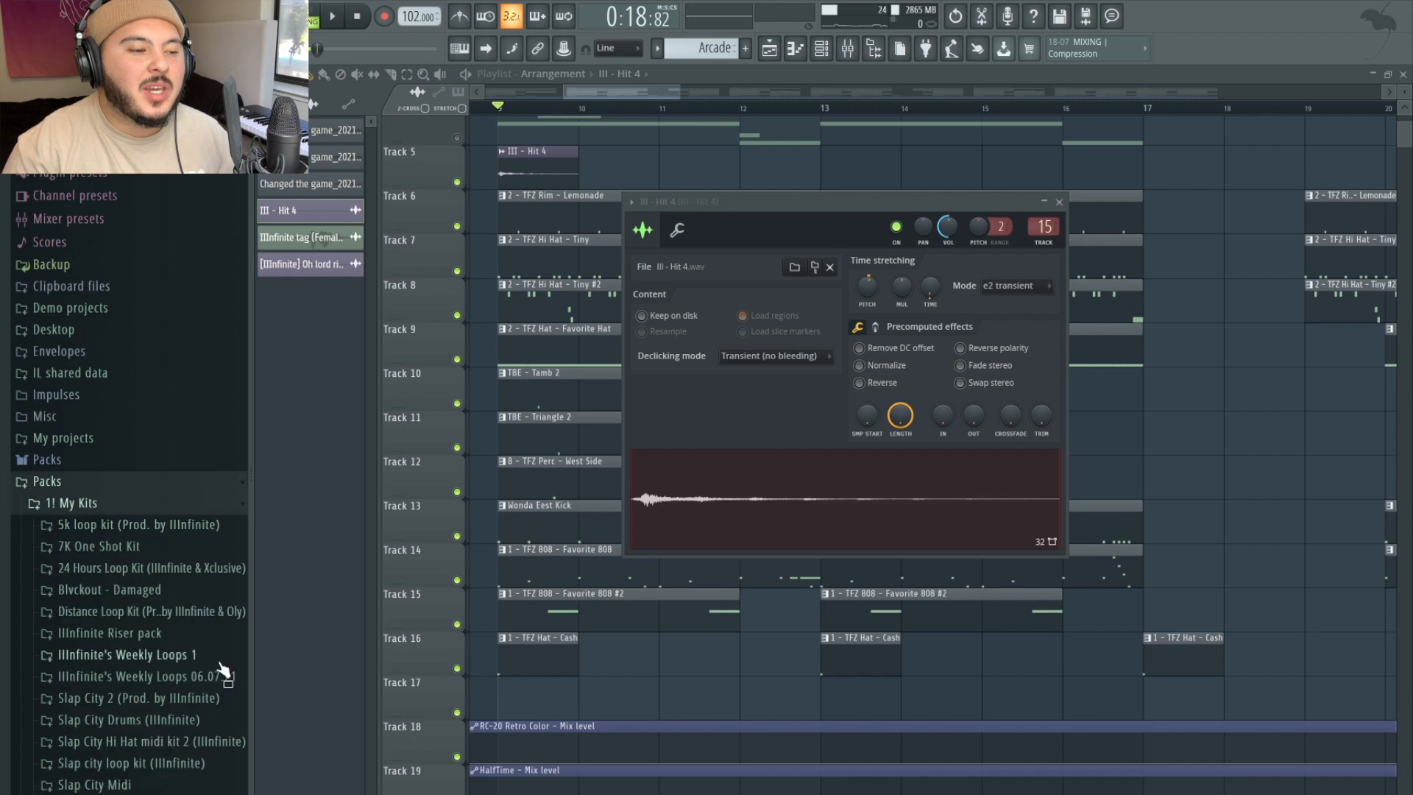
pyautogui.click(107, 550)
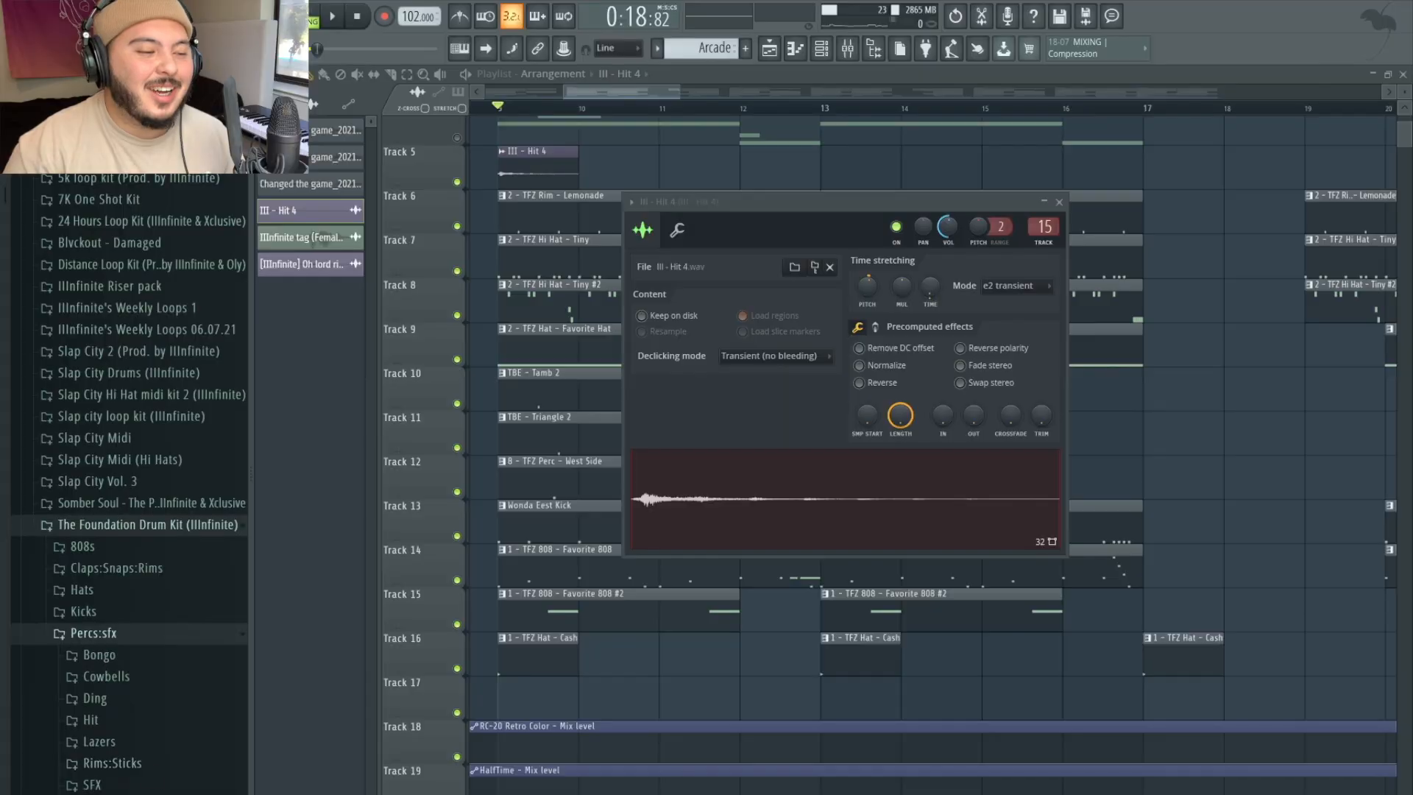
pyautogui.scroll(-2, 143, 717)
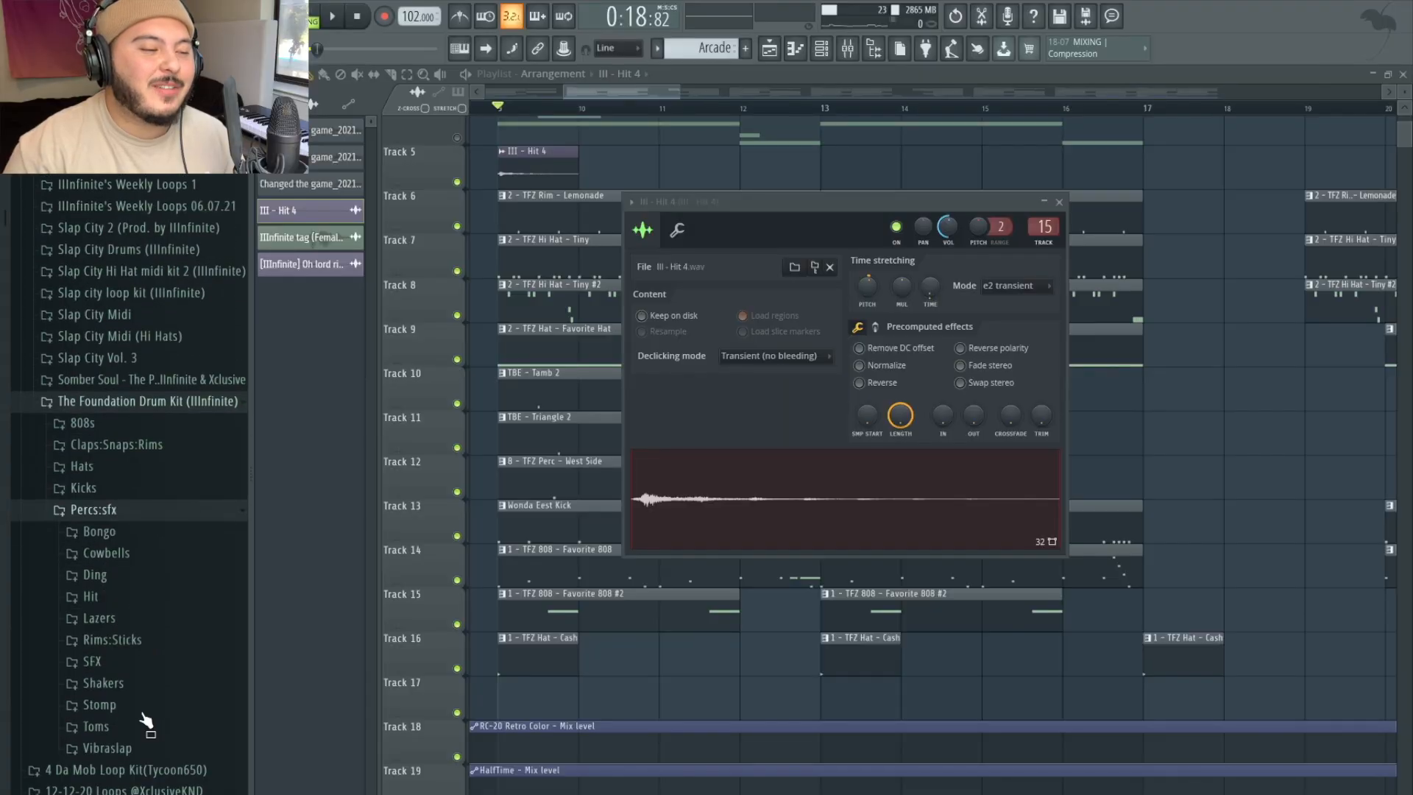
pyautogui.click(132, 592)
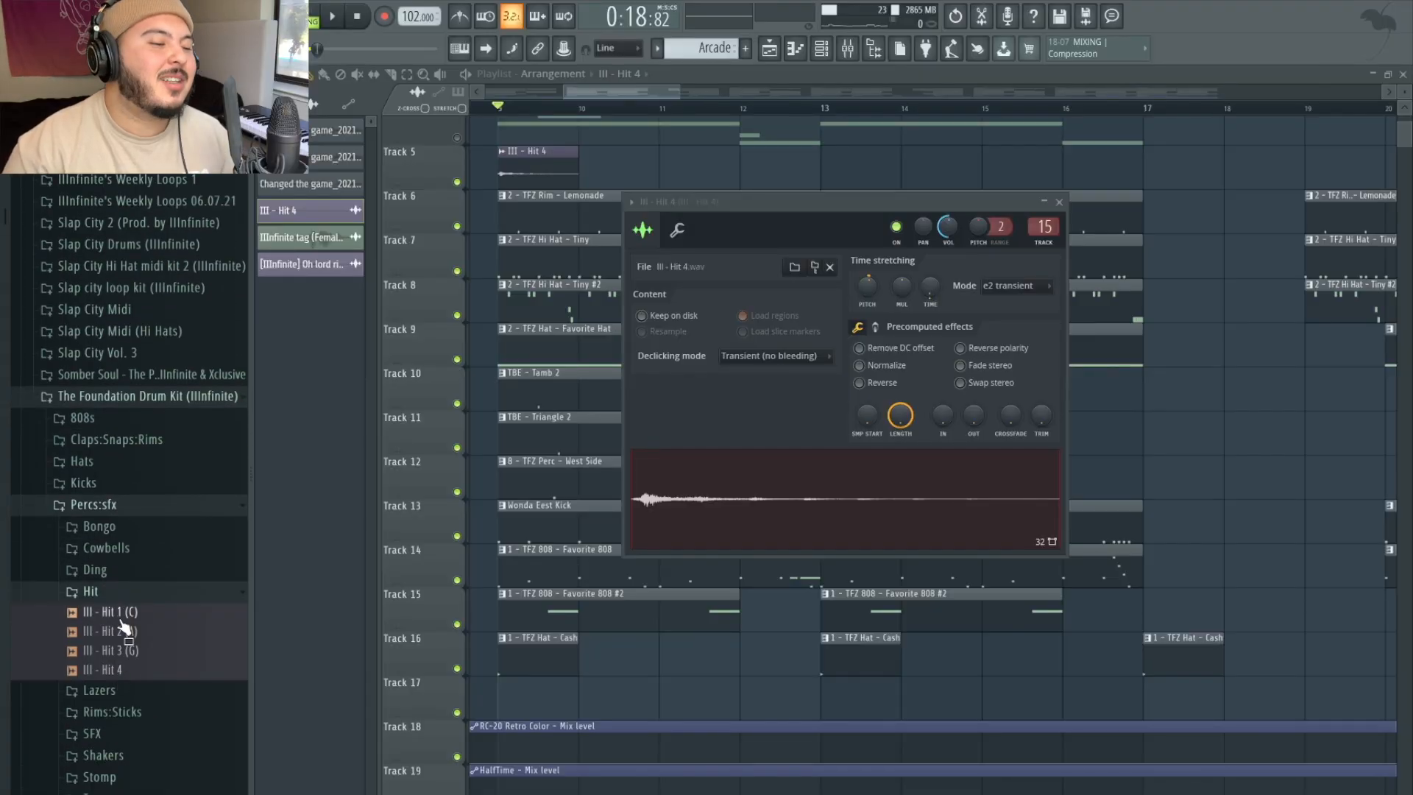
# - Audition the four hit samples from III - Hit 1 (C) through III - Hit 4
pyautogui.click(120, 613)
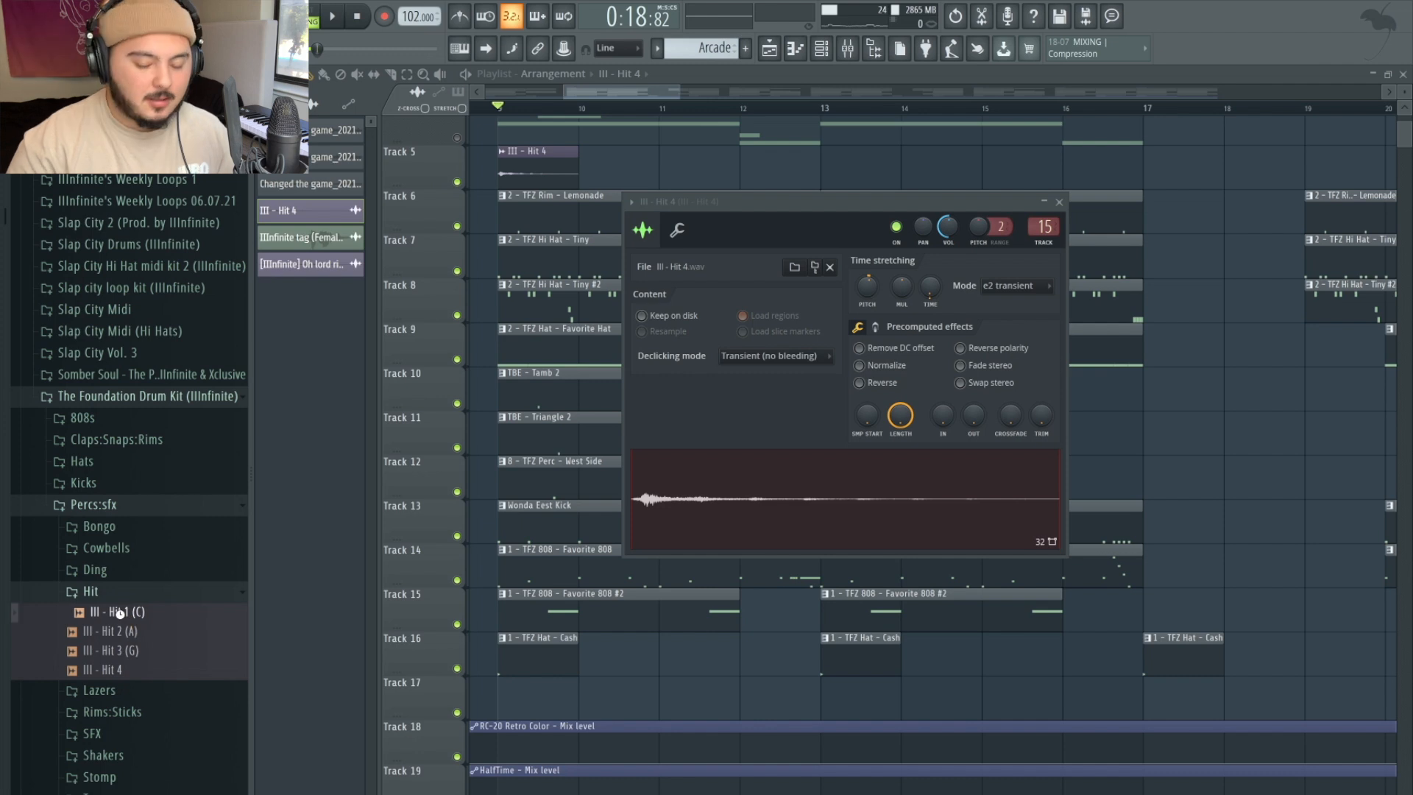
pyautogui.press('Down')
pyautogui.press('Down')
pyautogui.press('Down')
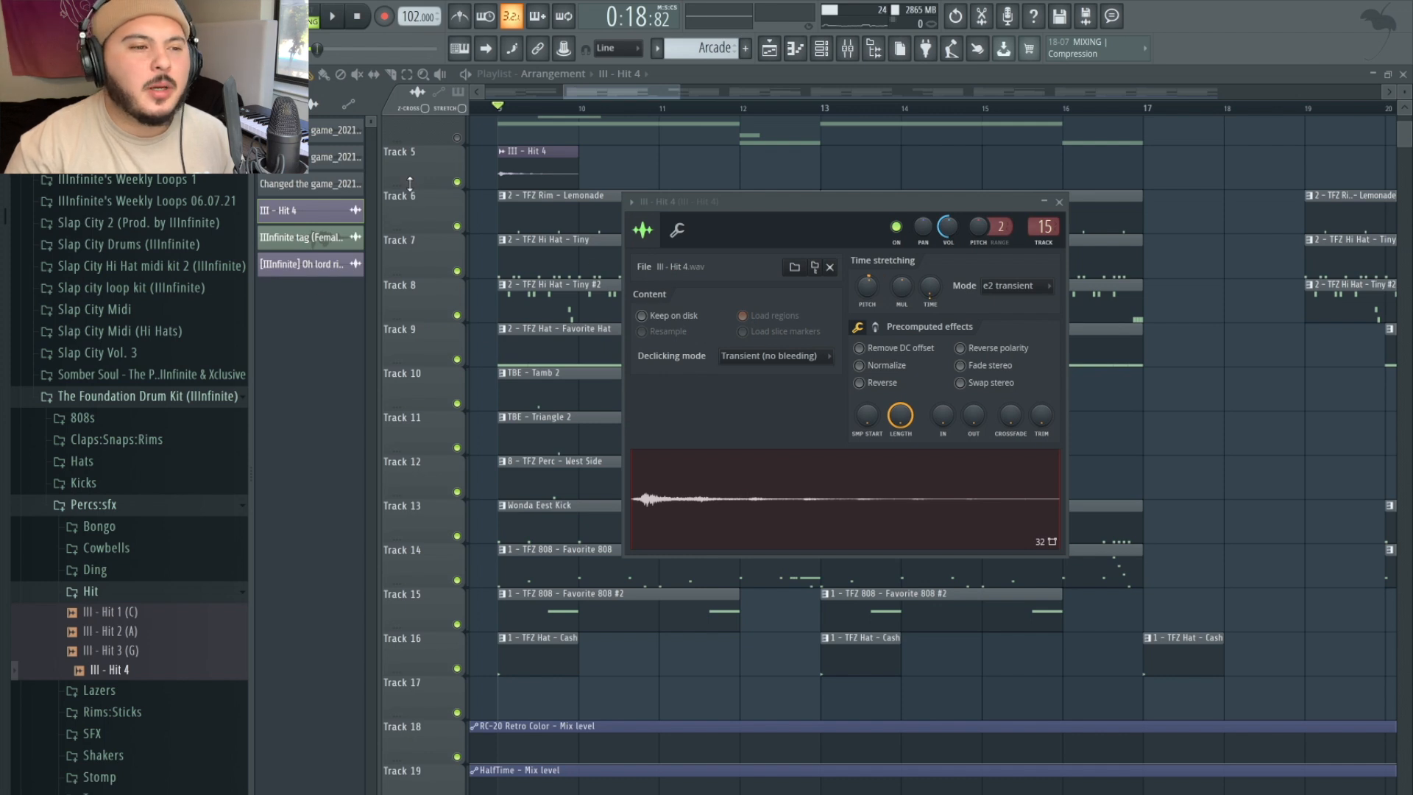
# - Inspect the III - Hit 4 clip's sampler settings and check its mixer track for effects
pyautogui.click(419, 263)
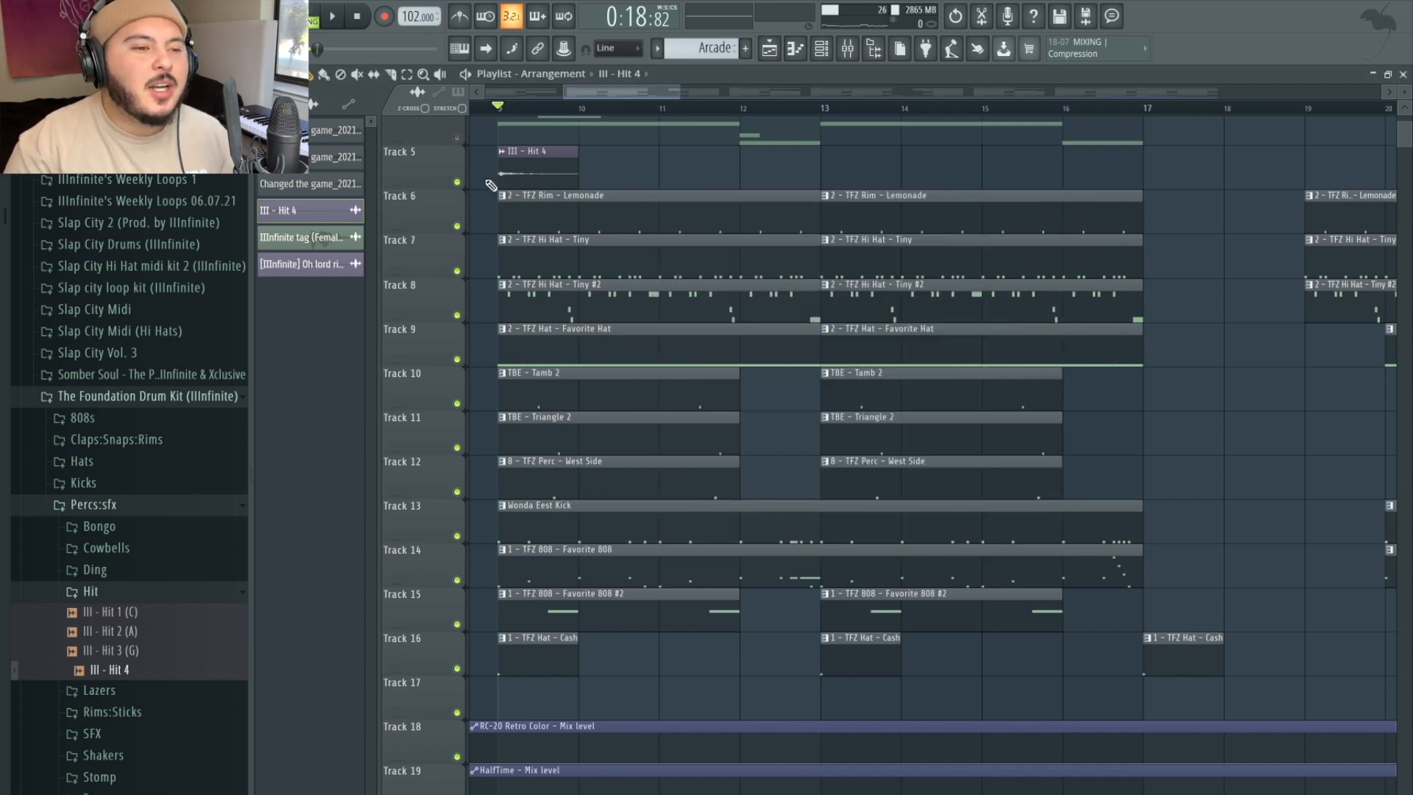
pyautogui.doubleClick(523, 171)
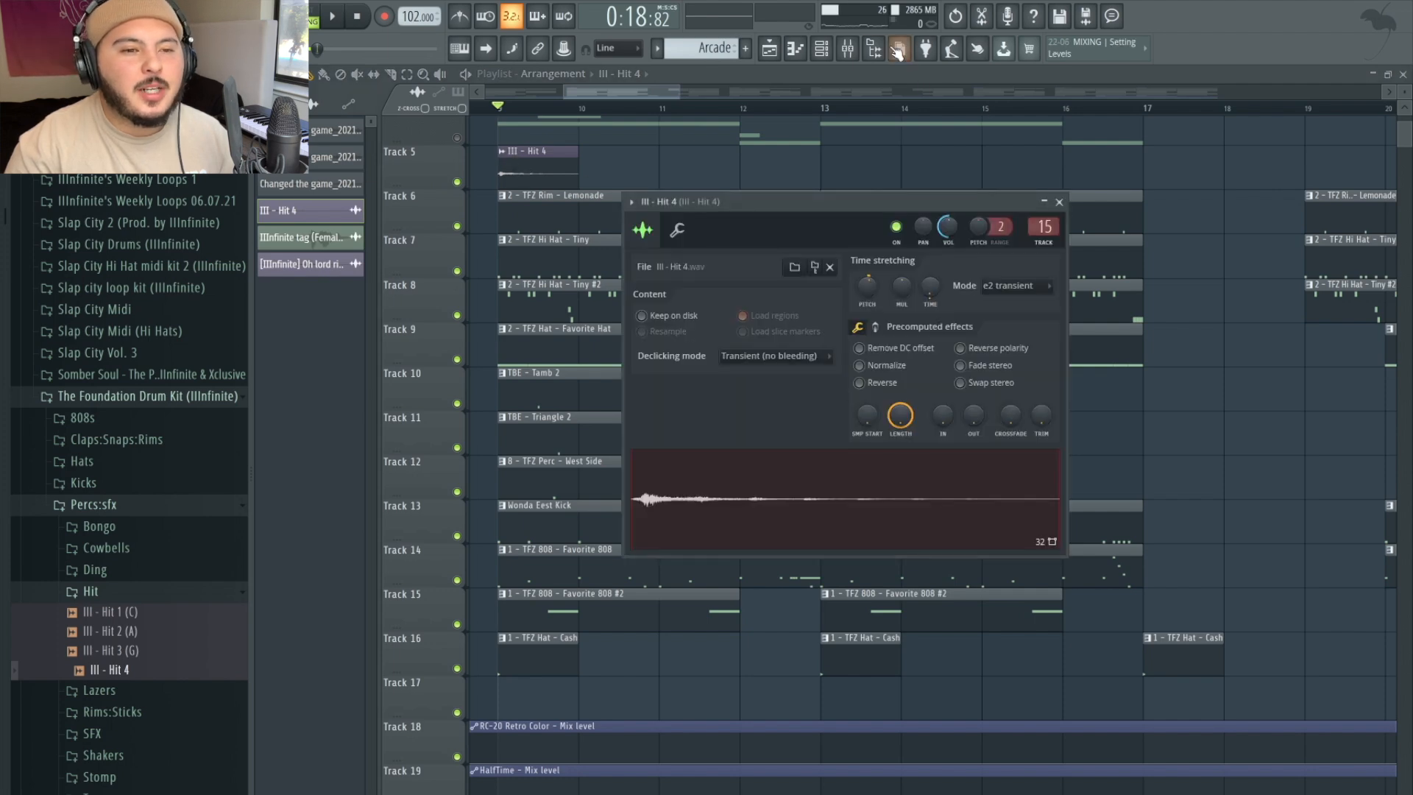
pyautogui.click(848, 49)
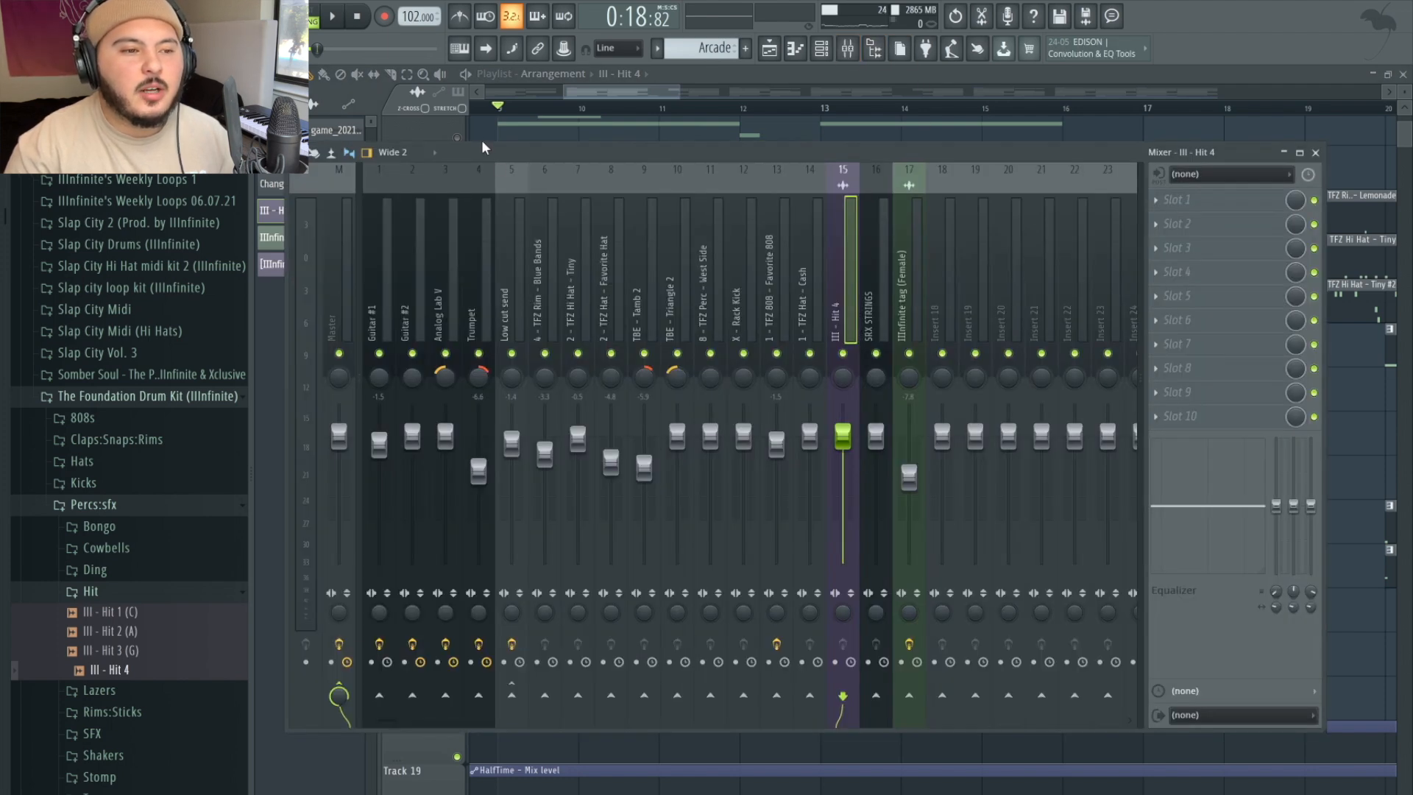
pyautogui.click(413, 130)
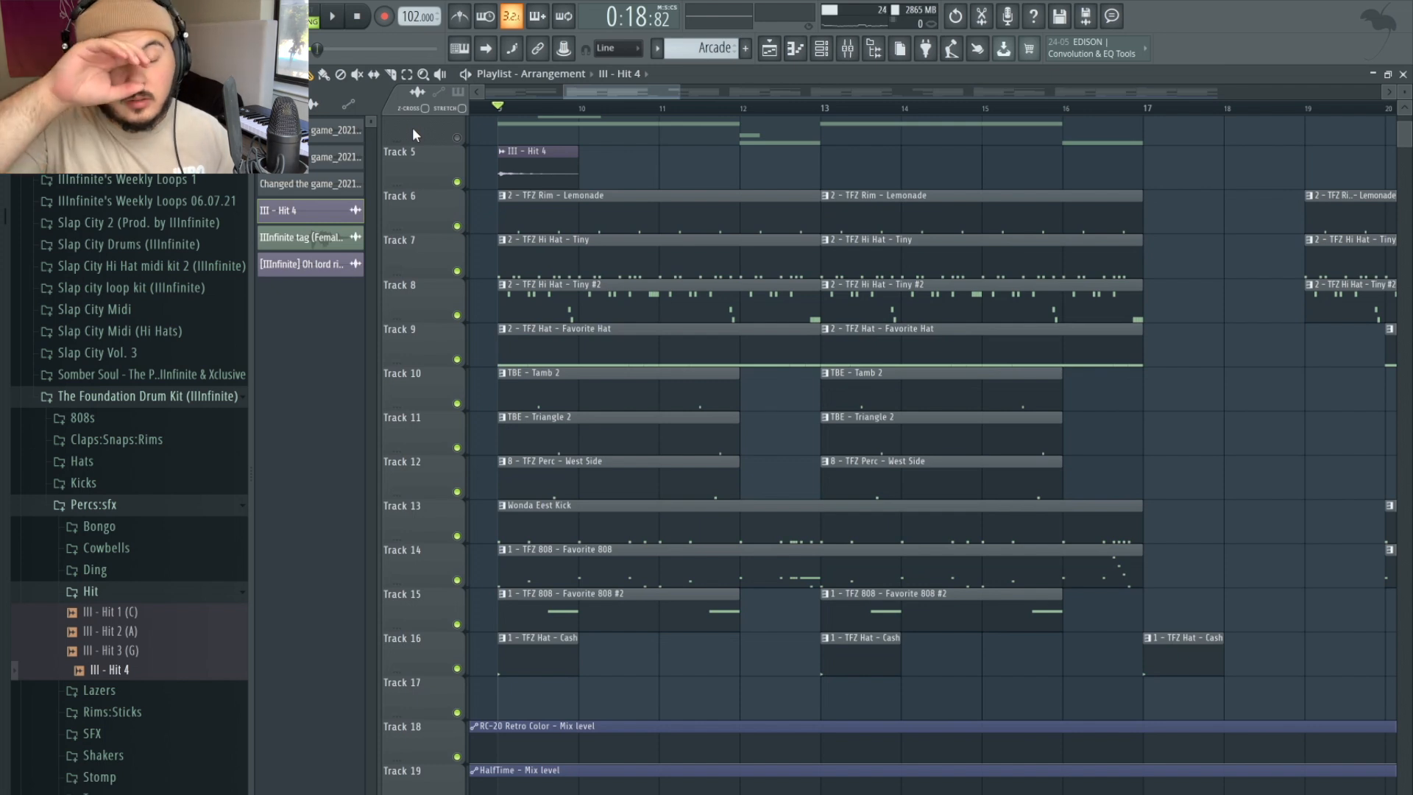
# - Play the TFZ Rim - Lemonade pattern in the piano roll and check the rim's mixer track for effects
pyautogui.doubleClick(524, 229)
pyautogui.scroll(1, 524, 231)
pyautogui.scroll(2, 394, 375)
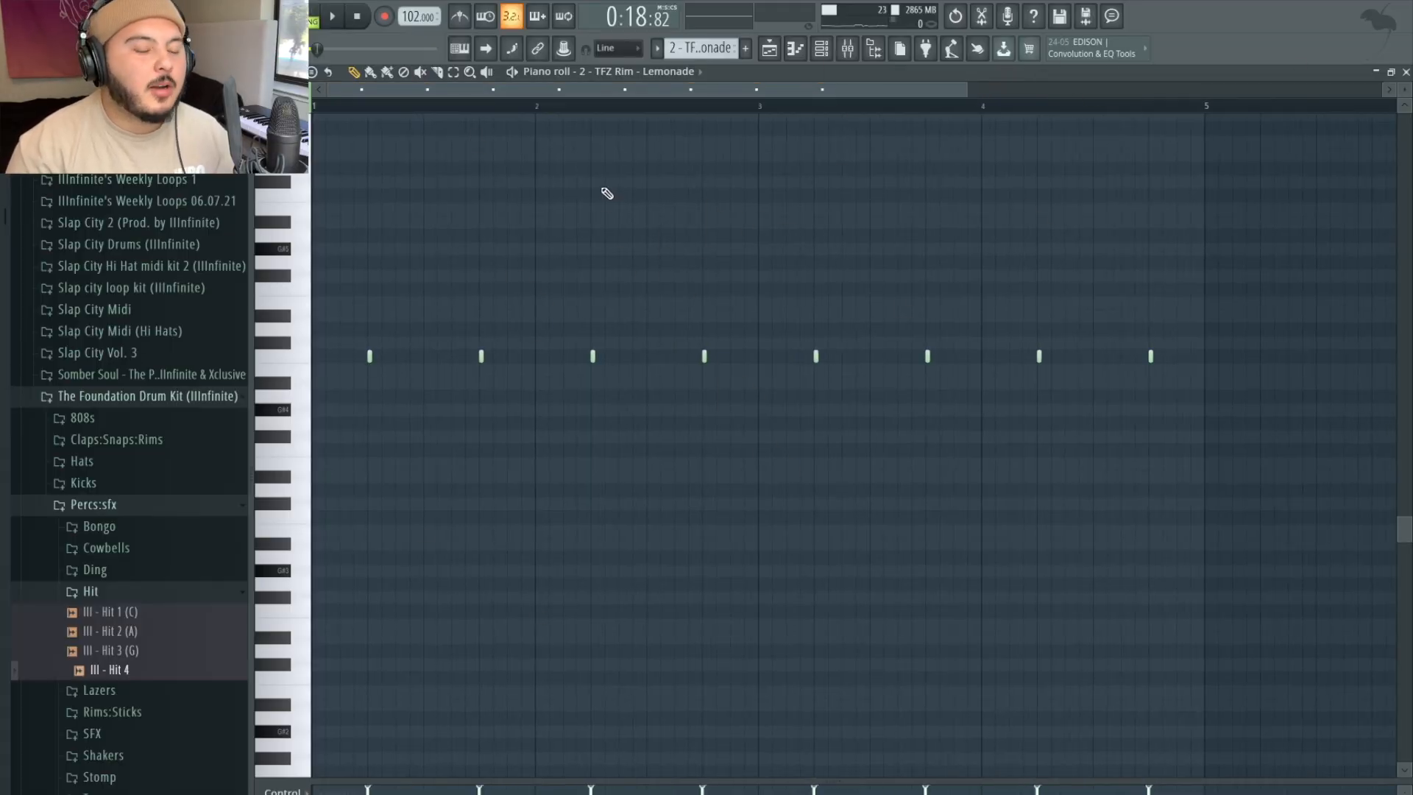
pyautogui.press('space')
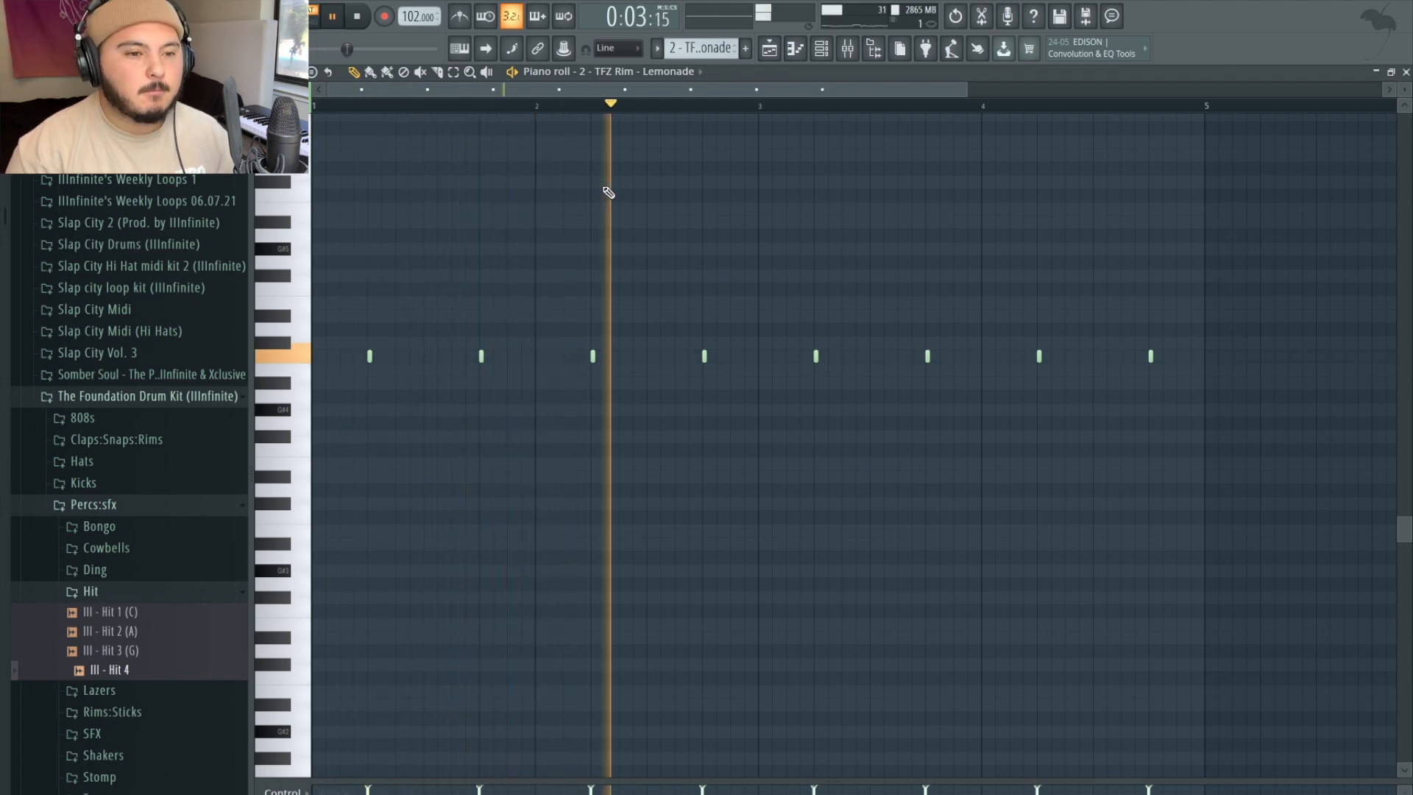
pyautogui.press('space')
pyautogui.press('Escape')
pyautogui.click(848, 50)
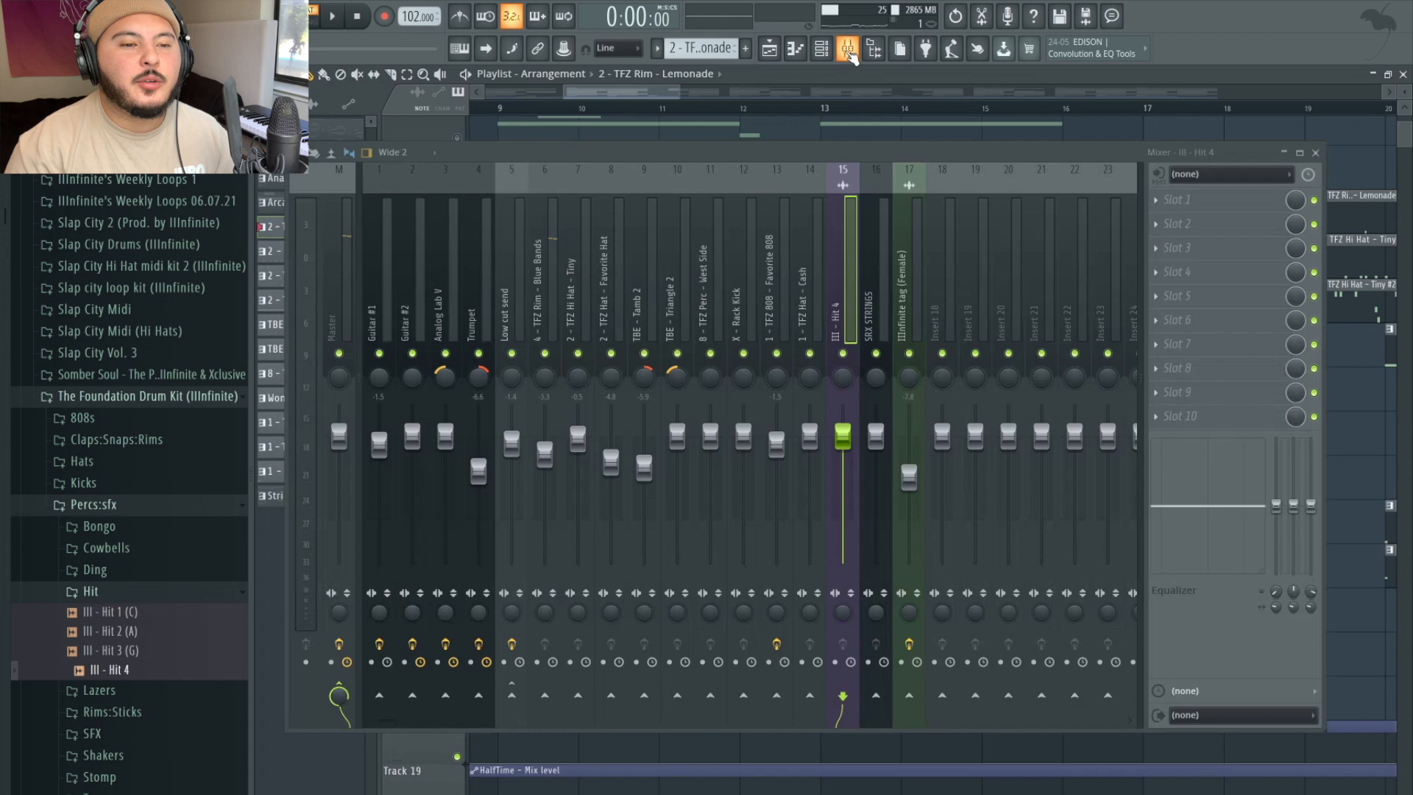
pyautogui.click(539, 305)
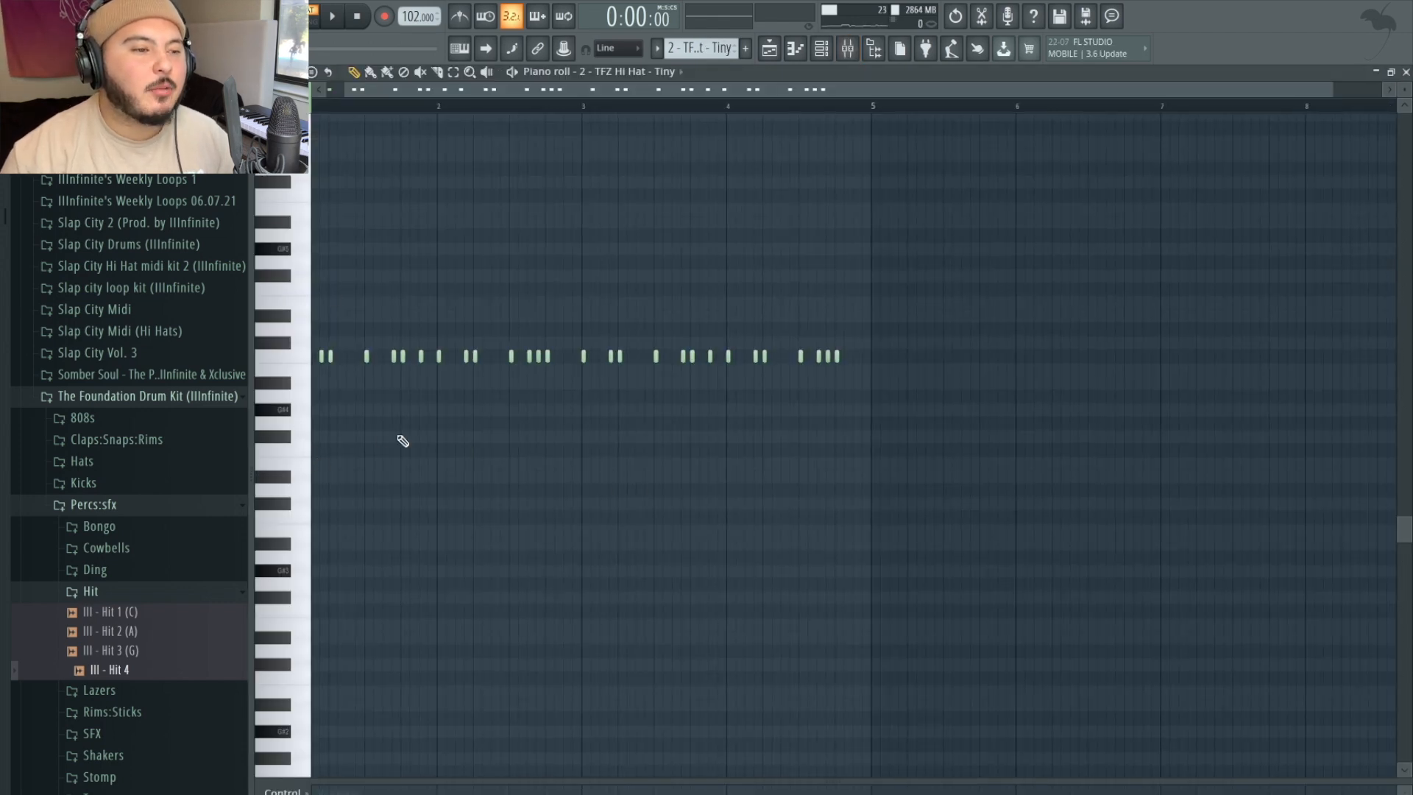
# - Play back the TFZ Hi Hat - Tiny pattern in the piano roll
pyautogui.scroll(4, 405, 91)
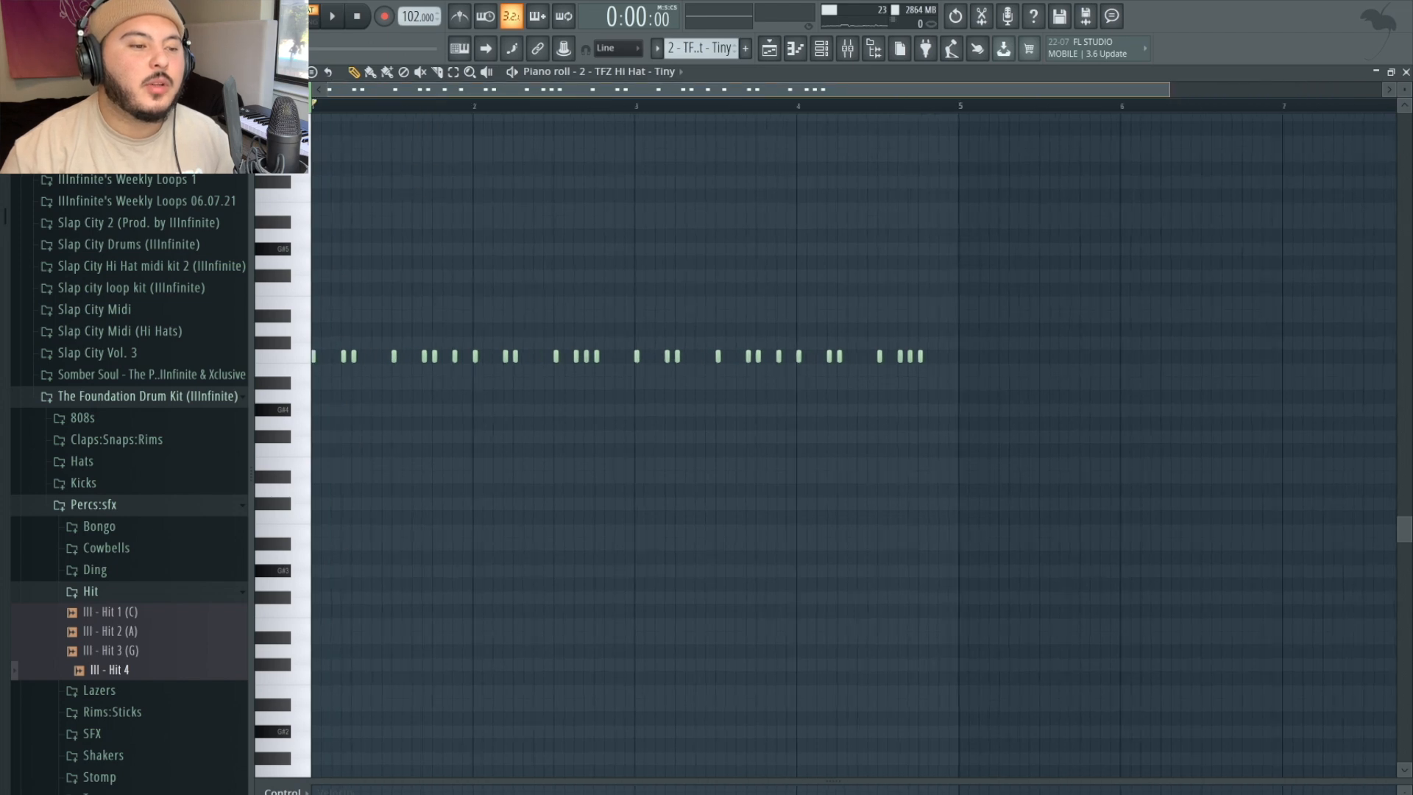
pyautogui.press('space')
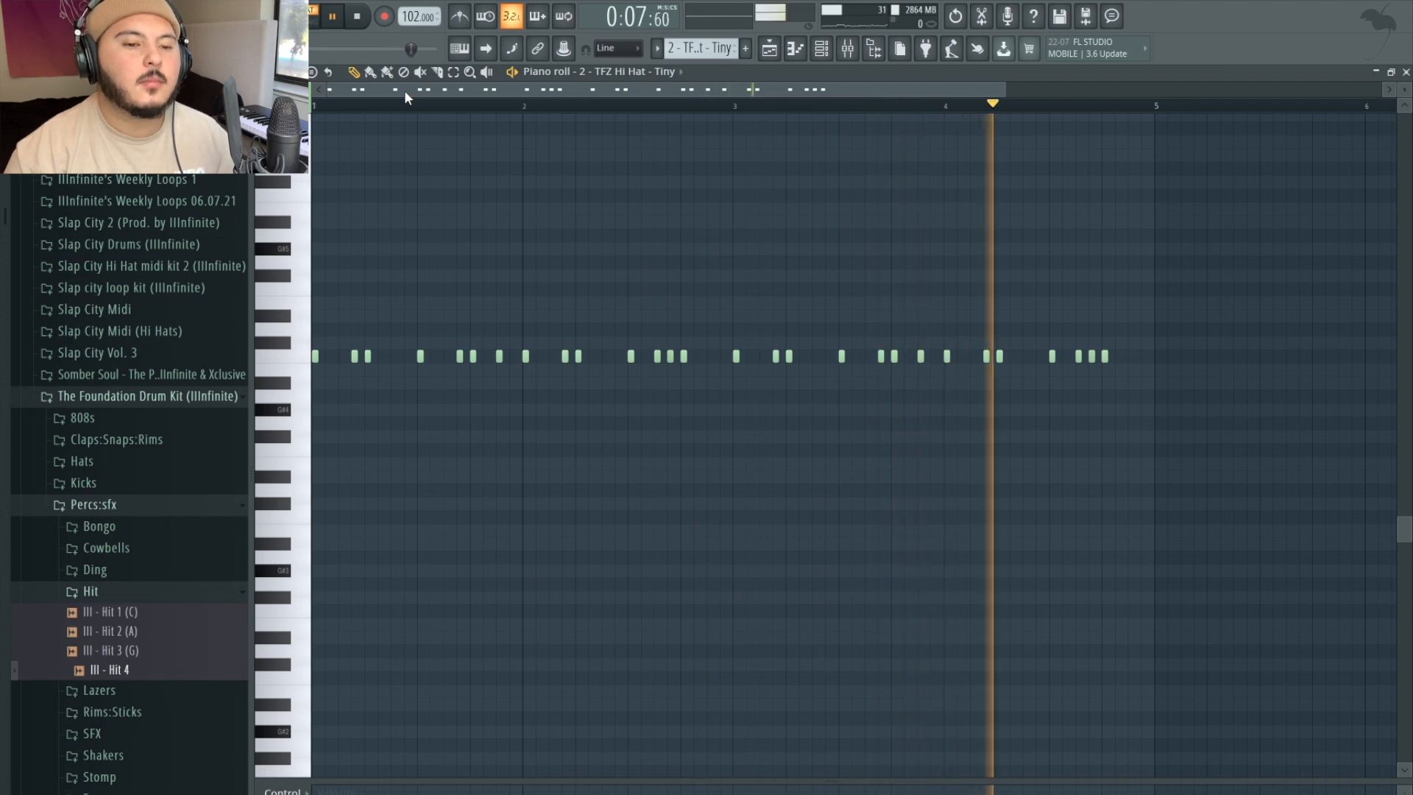
pyautogui.press('space')
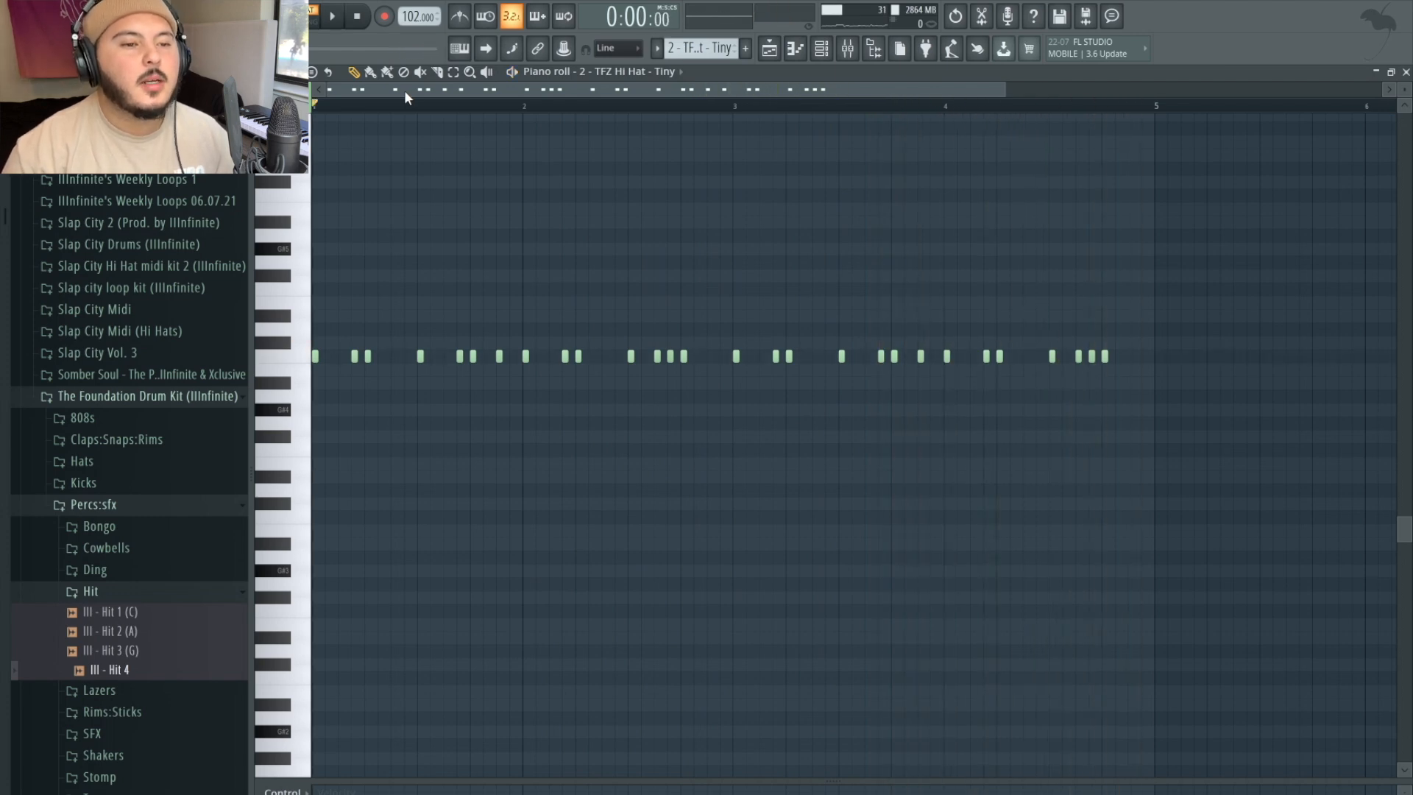
# - Open the TFZ Hi Hat - Tiny #2 pattern from the playlist and play back its rolls and pitch changes
pyautogui.click(771, 58)
pyautogui.doubleClick(608, 317)
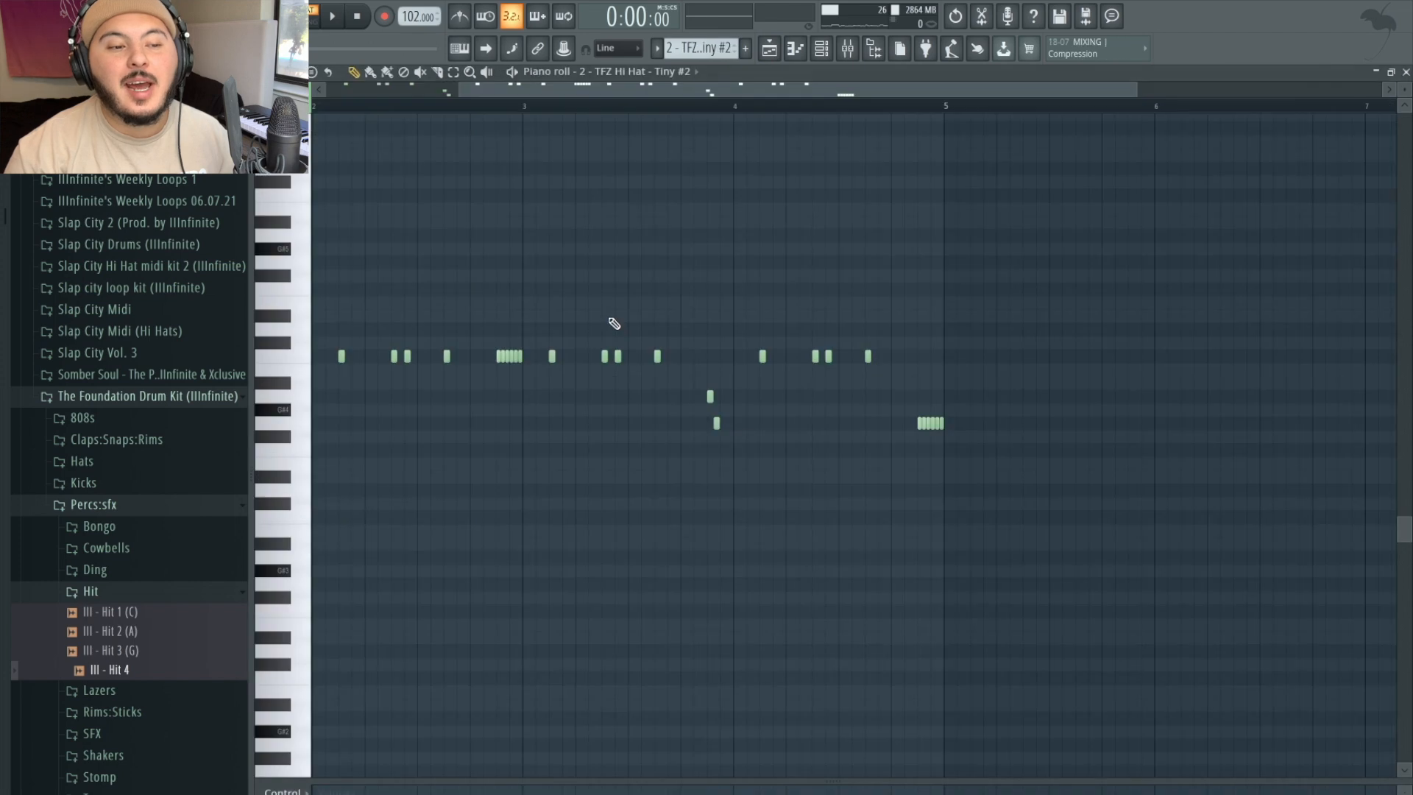
pyautogui.scroll(-3, 583, 474)
pyautogui.scroll(2, 278, 422)
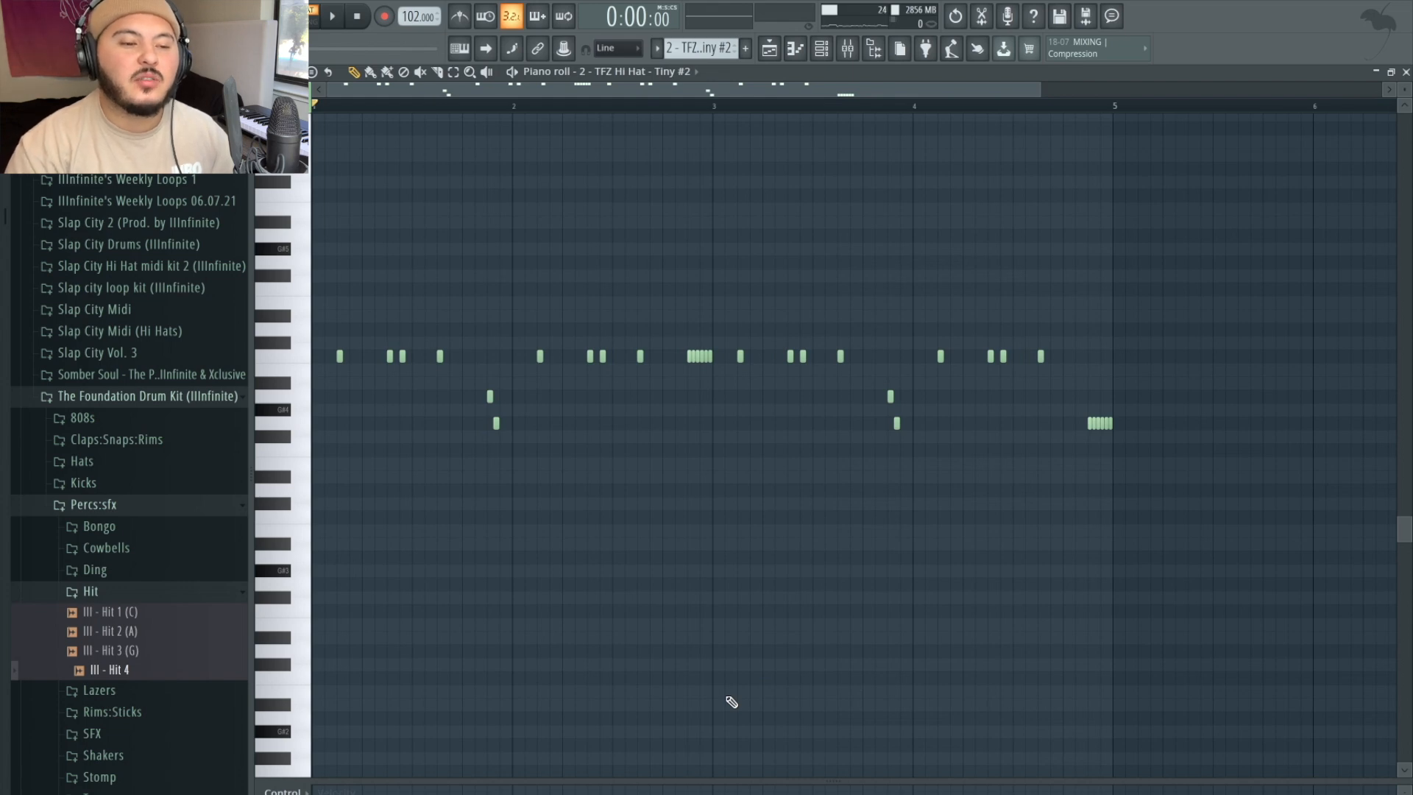
pyautogui.press('space')
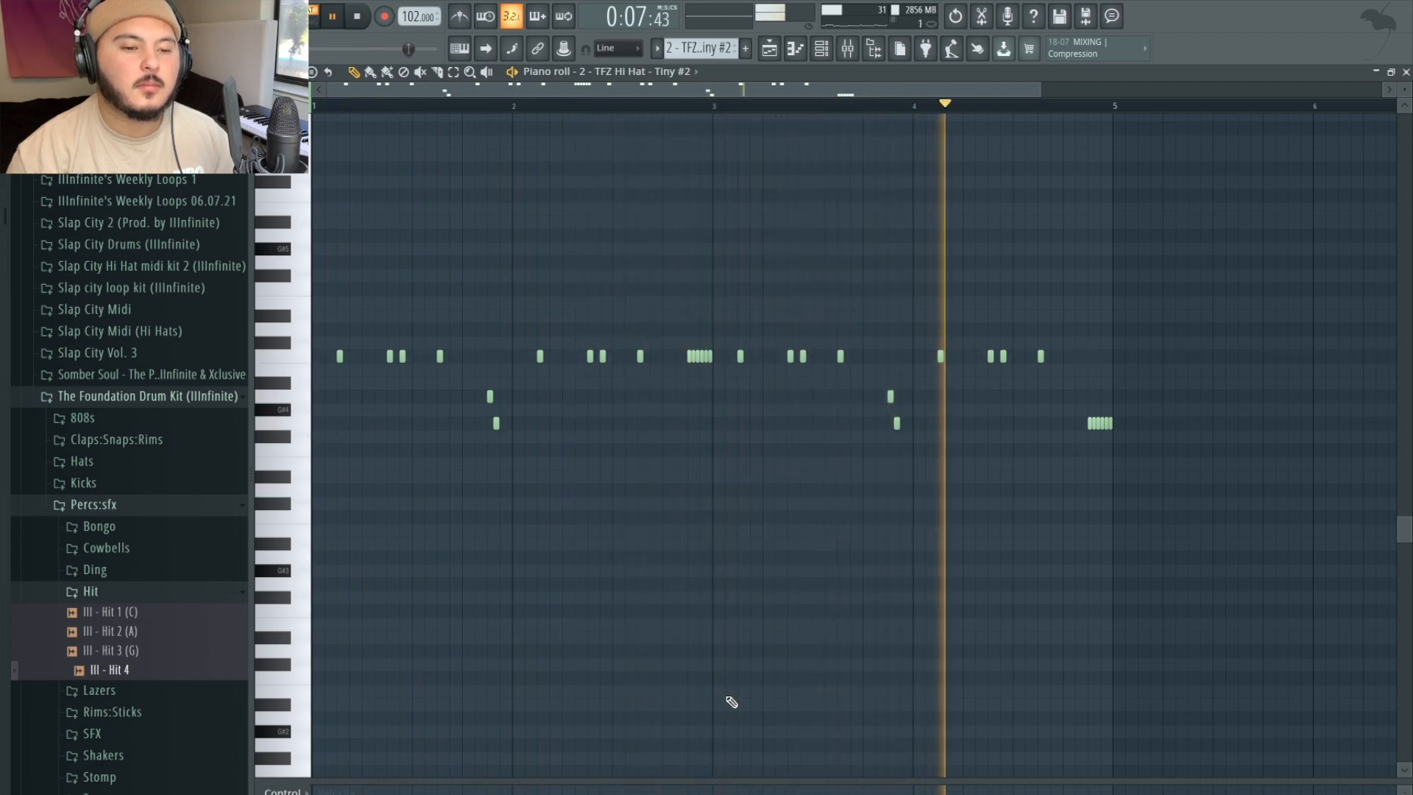
pyautogui.press('space')
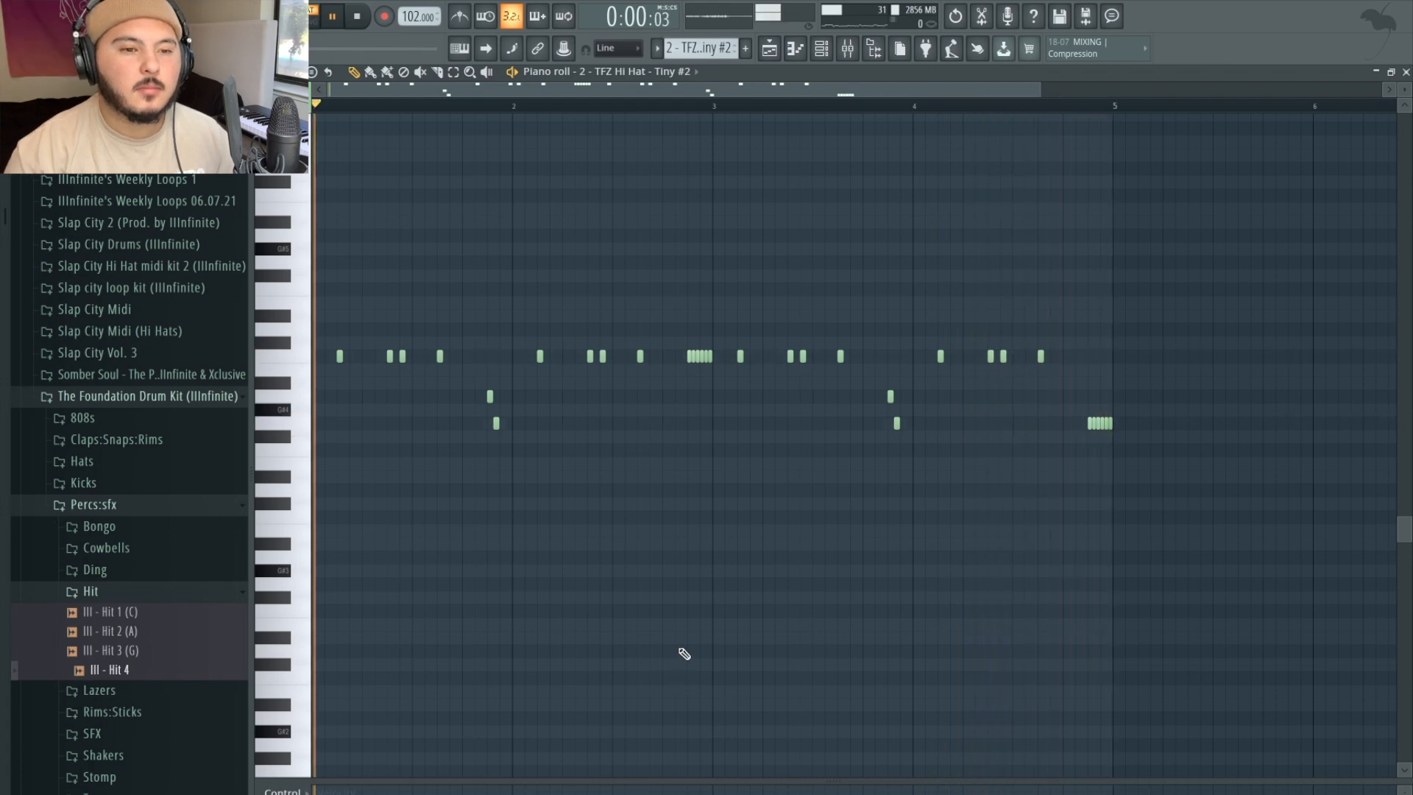
# - Solo Track 7 and Track 8 in the playlist and play the two hi-hat patterns together
pyautogui.press('F6')
pyautogui.click(764, 50)
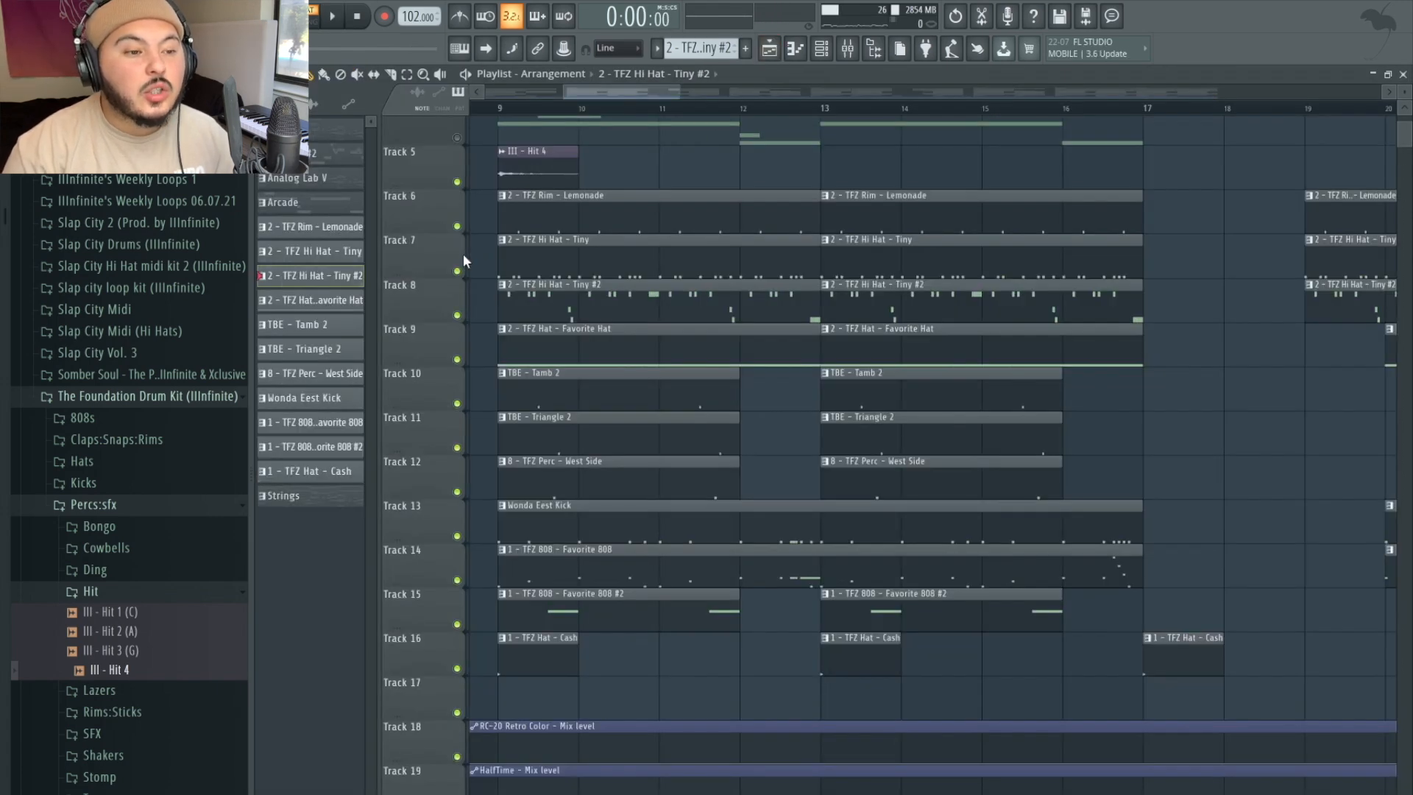
pyautogui.keyDown('ctrl'); pyautogui.click(458, 271); pyautogui.keyUp('ctrl')
pyautogui.press('space')
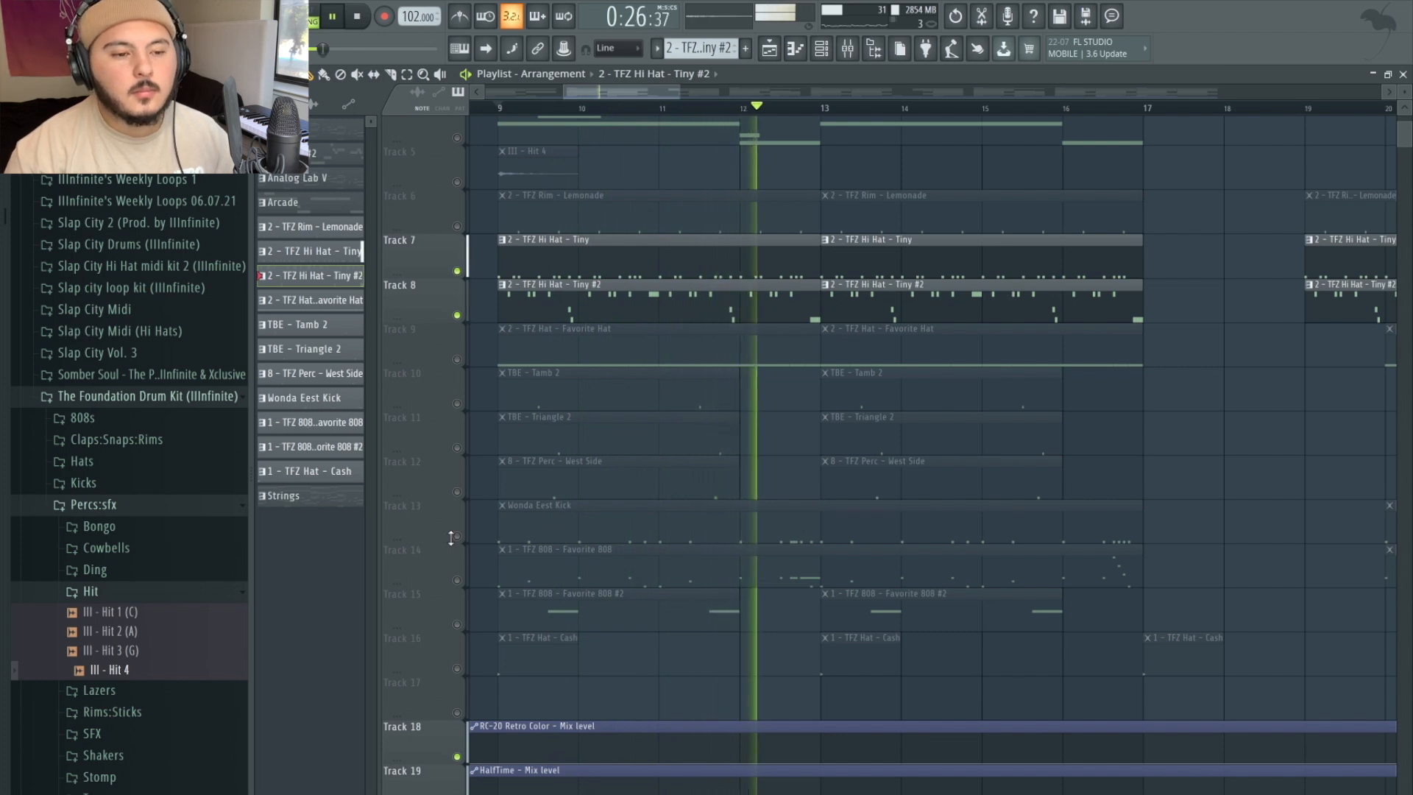
pyautogui.press('space')
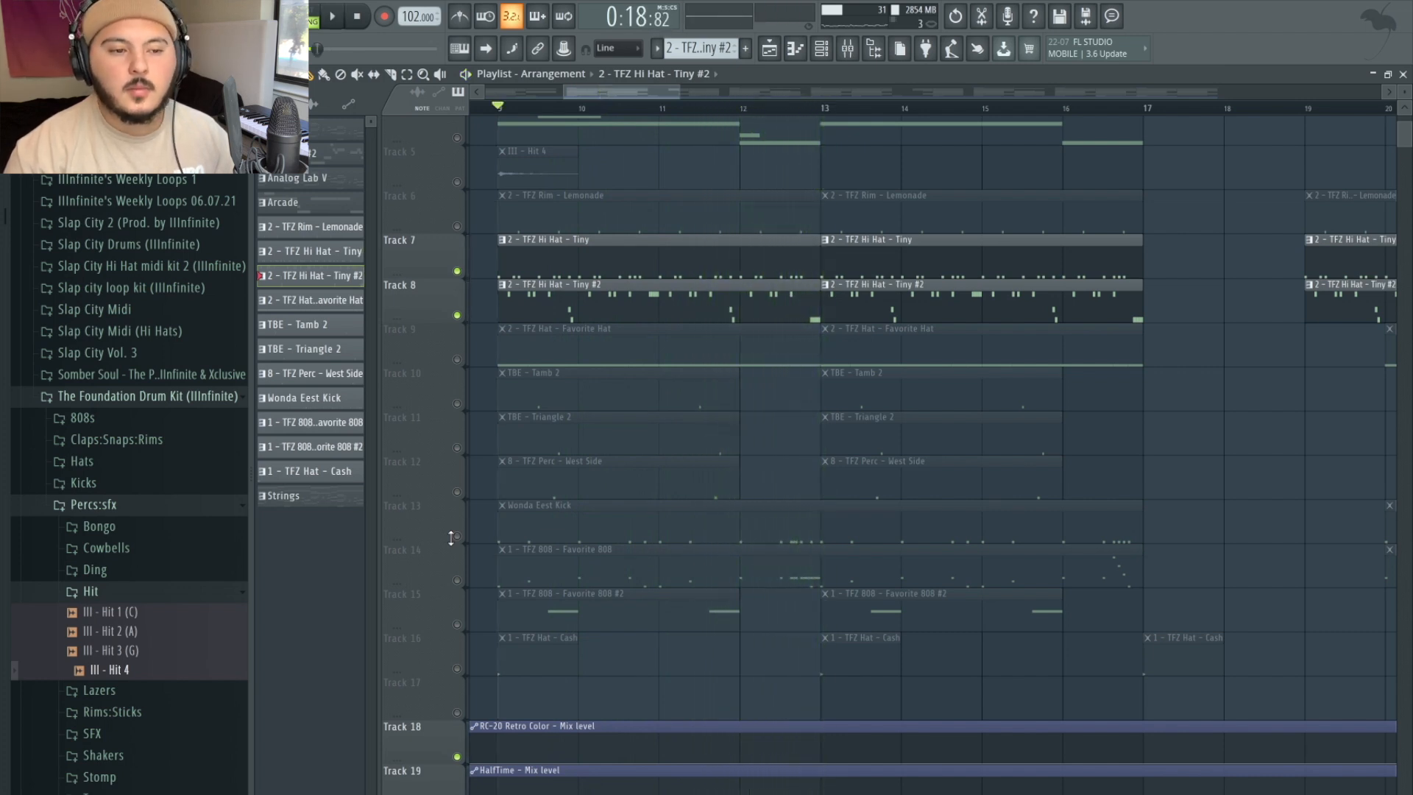
pyautogui.rightClick(457, 315)
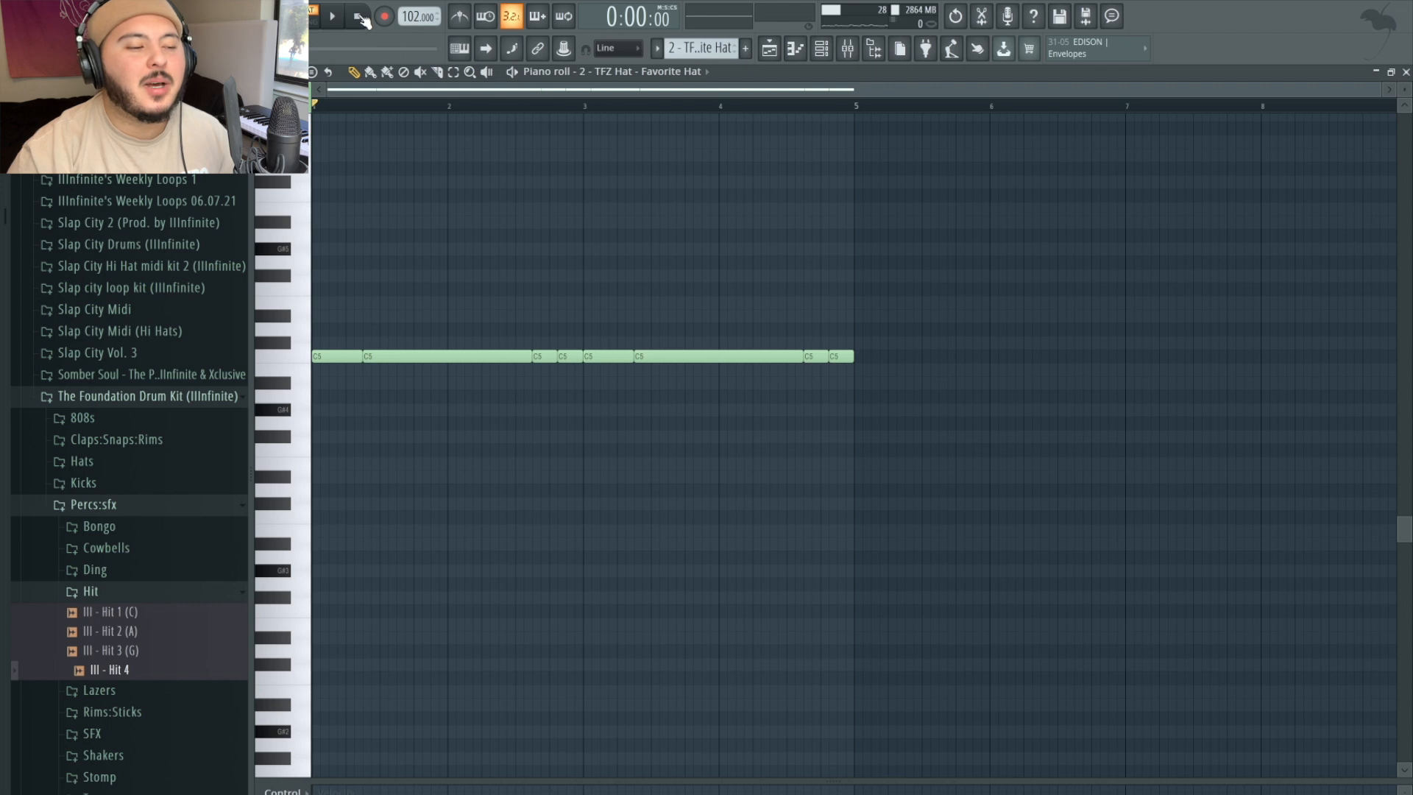
# - Play the TFZ Hat - Favorite Hat pattern and examine its C5 notes in the piano roll
pyautogui.press('space')
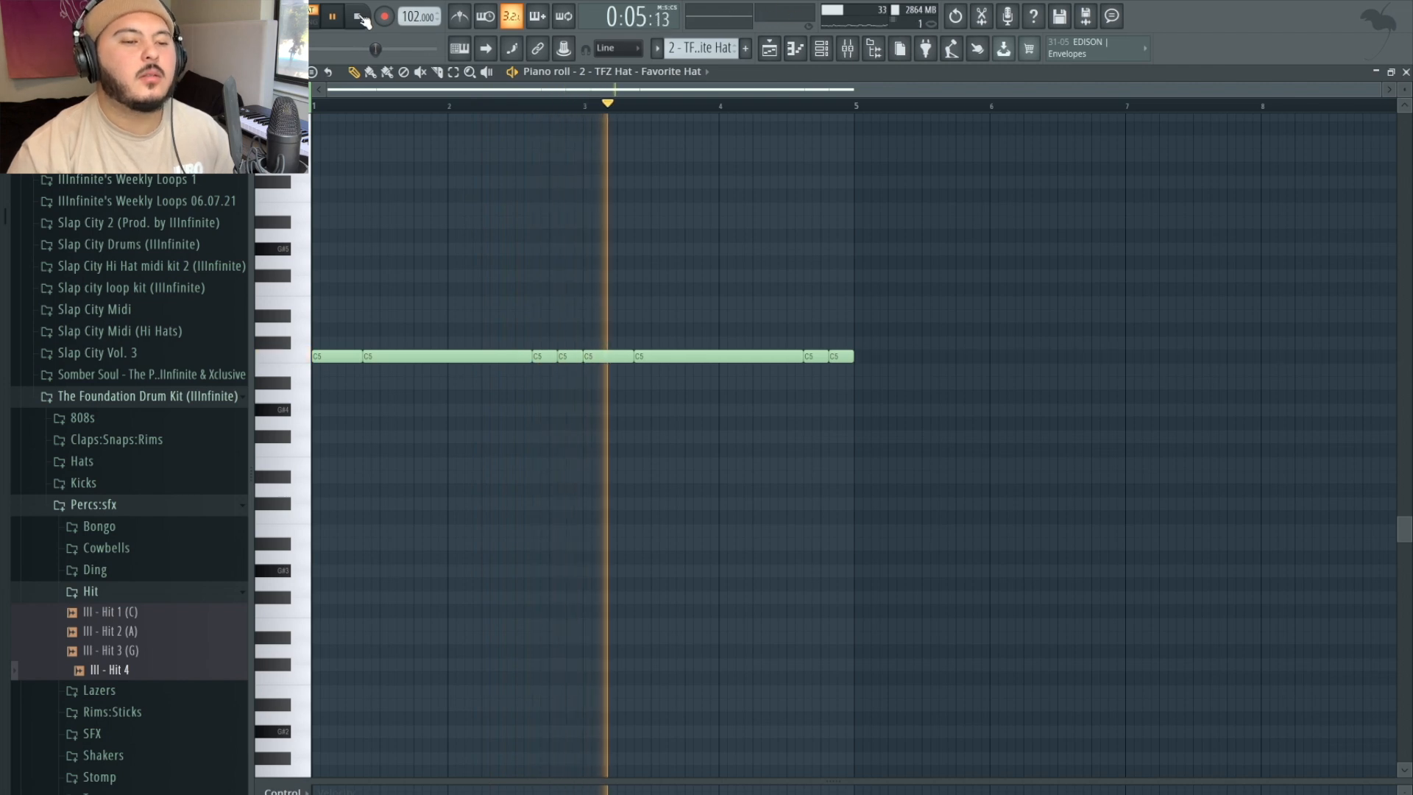
pyautogui.click(362, 17)
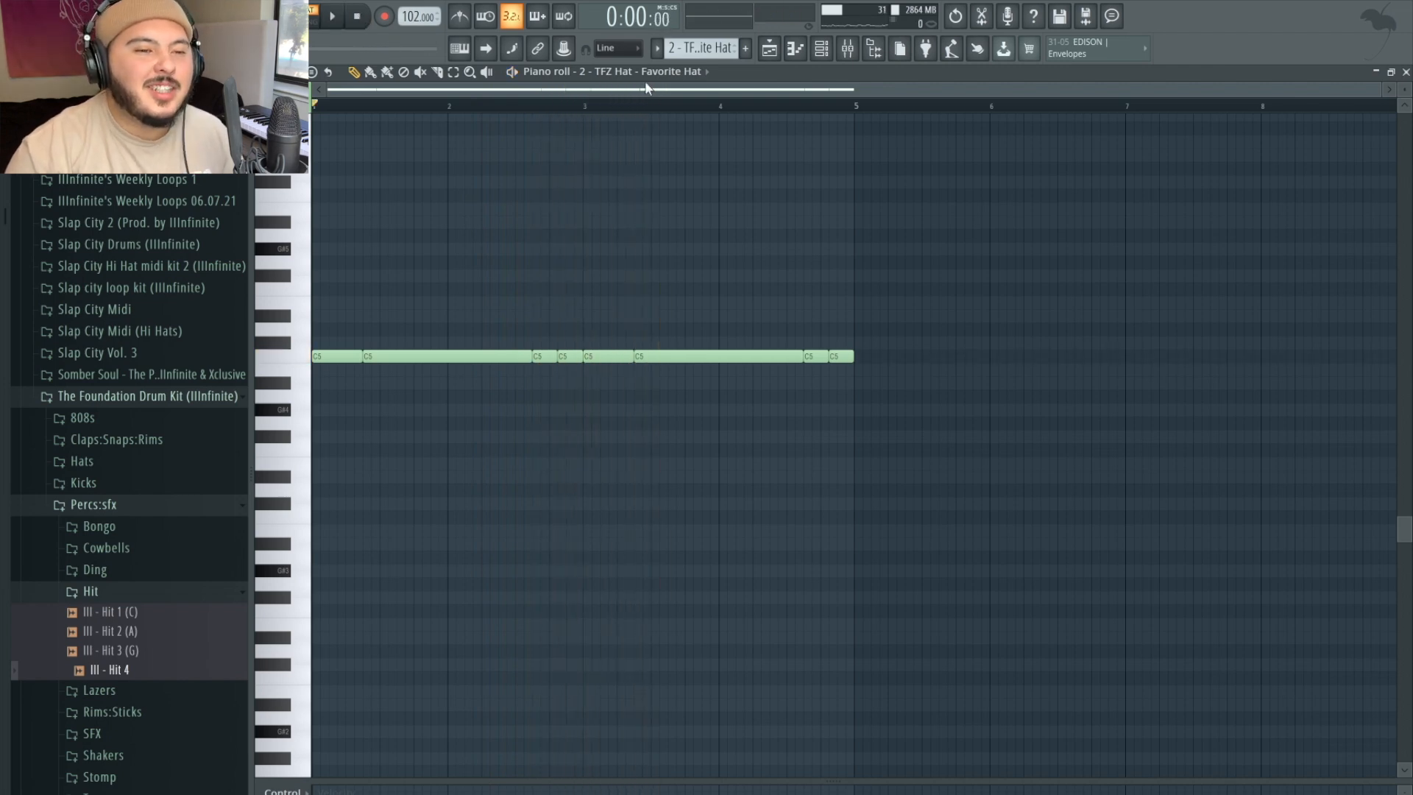
pyautogui.scroll(2, 306, 312)
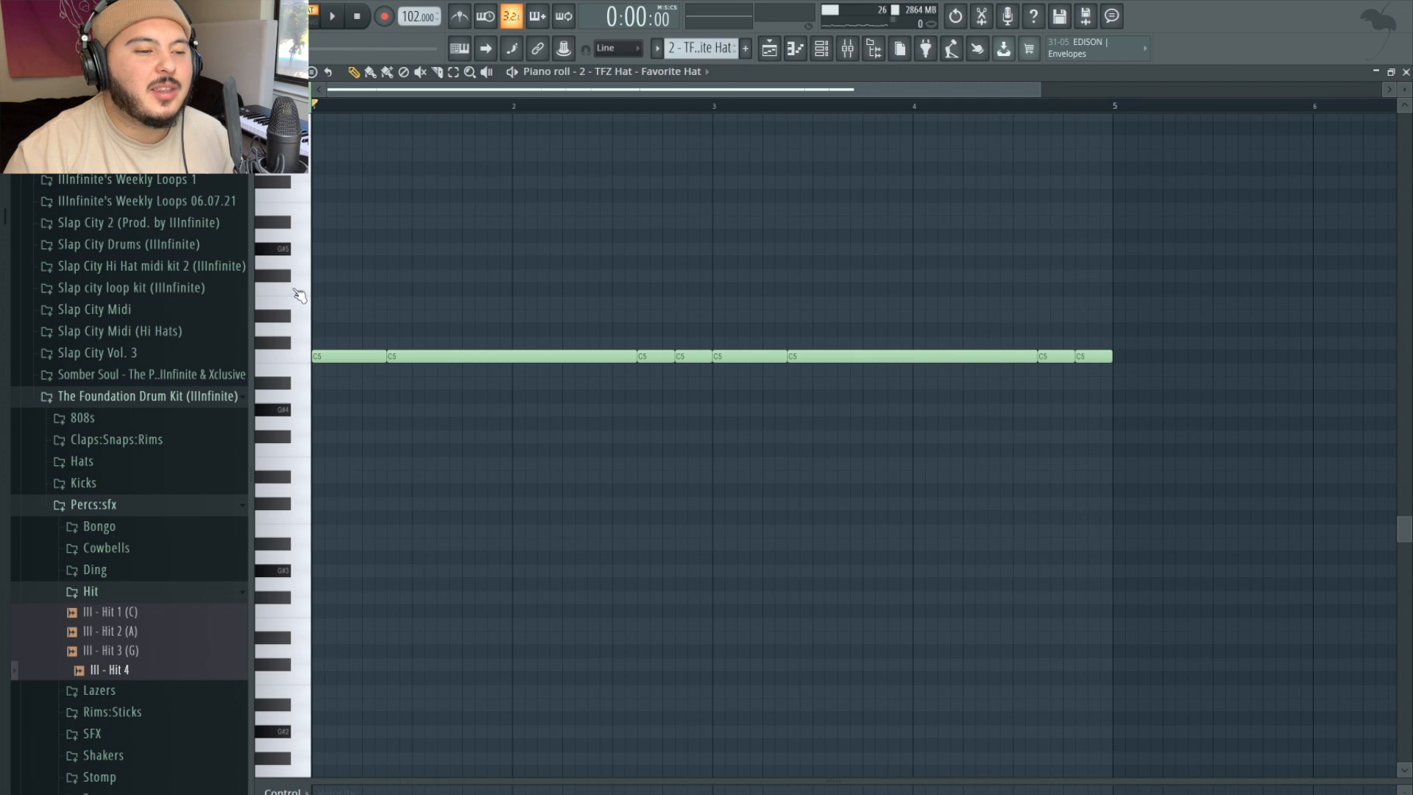
# - Examine the paired short C5 notes just before bar 3 in the TFZ Hat - Favorite Hat pattern
pyautogui.click(396, 356)
pyautogui.scroll(4, 723, 415)
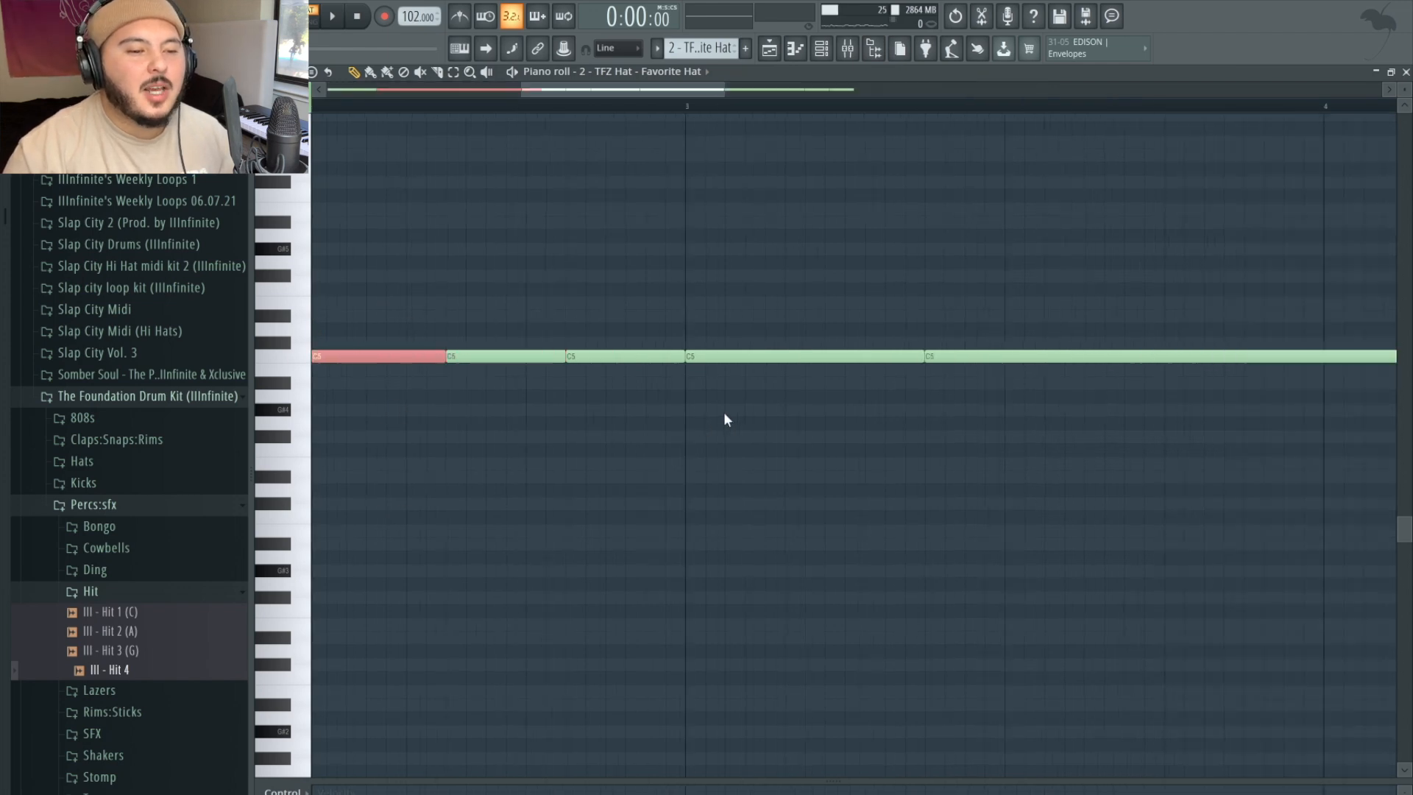
pyautogui.moveTo(507, 284); pyautogui.dragTo(625, 483)
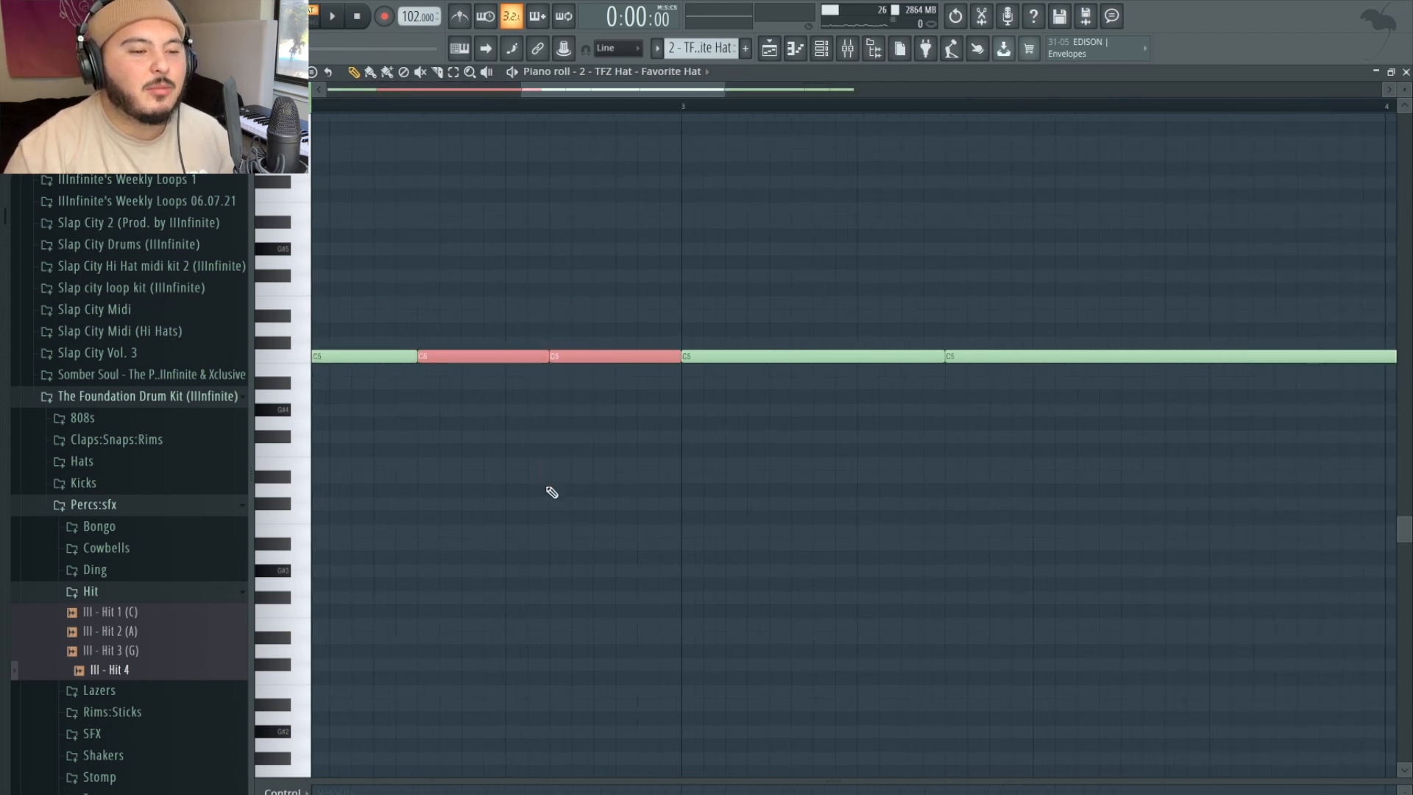
pyautogui.click(834, 639)
pyautogui.press('space')
pyautogui.scroll(-4, 833, 638)
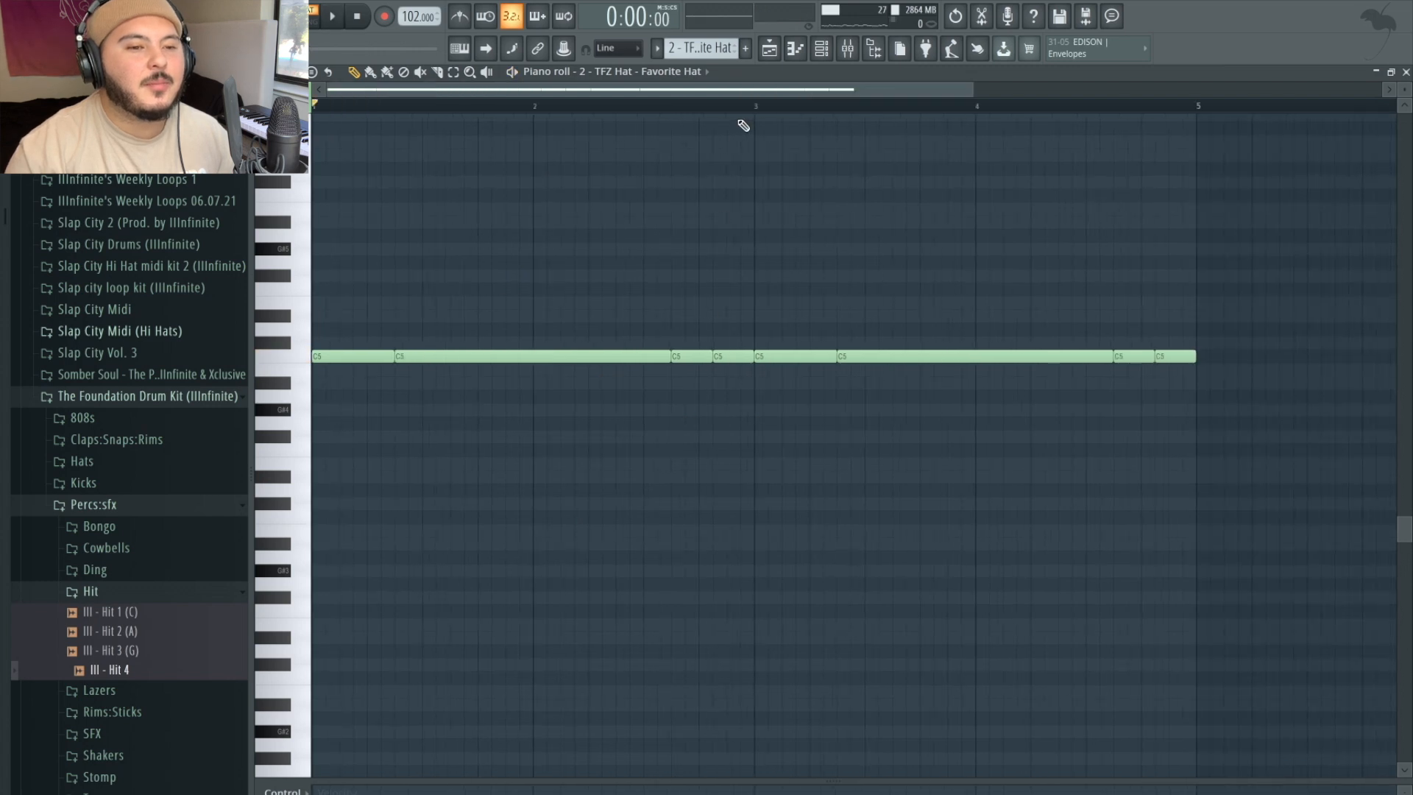
# - Play back the TBE - Tamb 2 and TBE - Triangle 2 patterns in the piano roll
pyautogui.scroll(-1, 718, 49)
pyautogui.scroll(-2, 767, 489)
pyautogui.scroll(2, 284, 201)
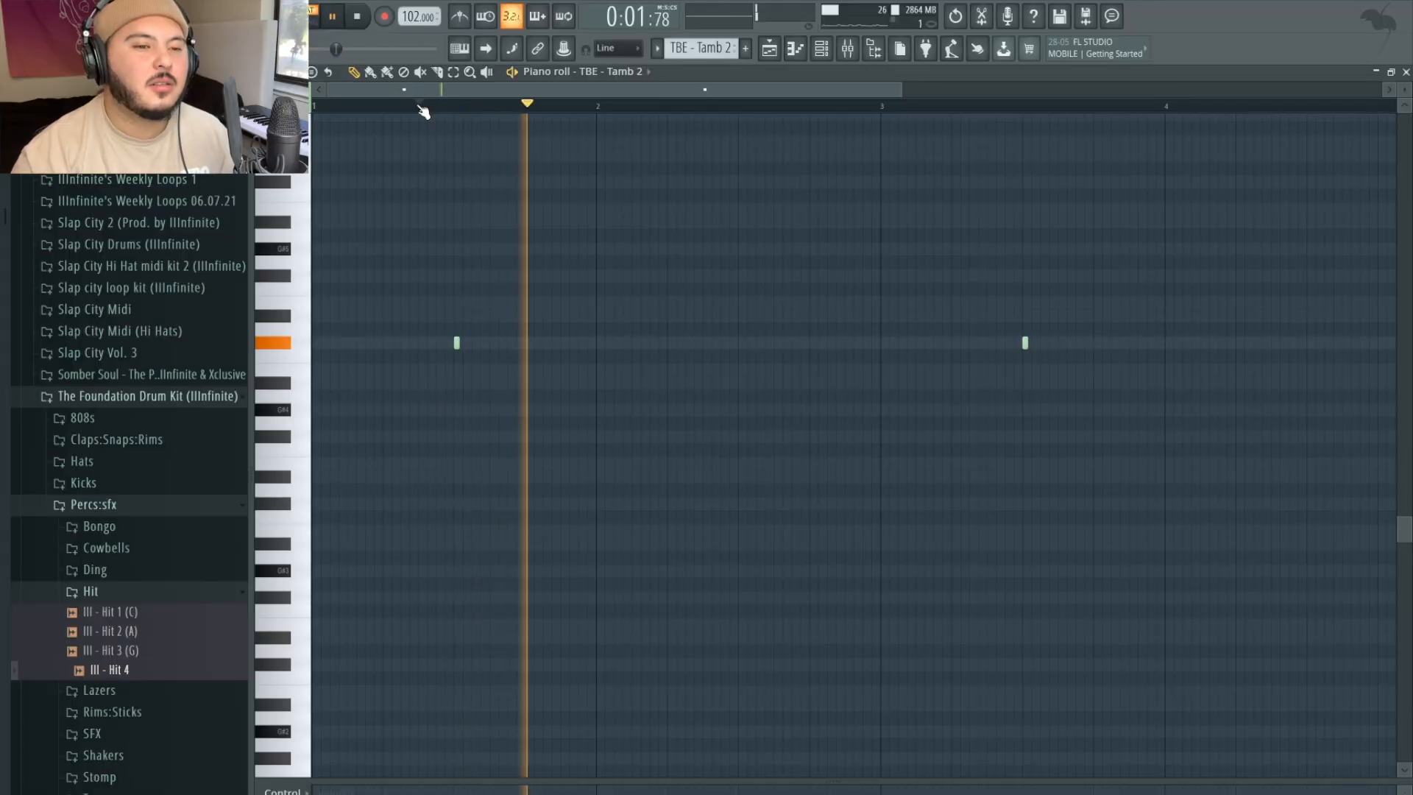
pyautogui.press('space')
pyautogui.click(782, 49)
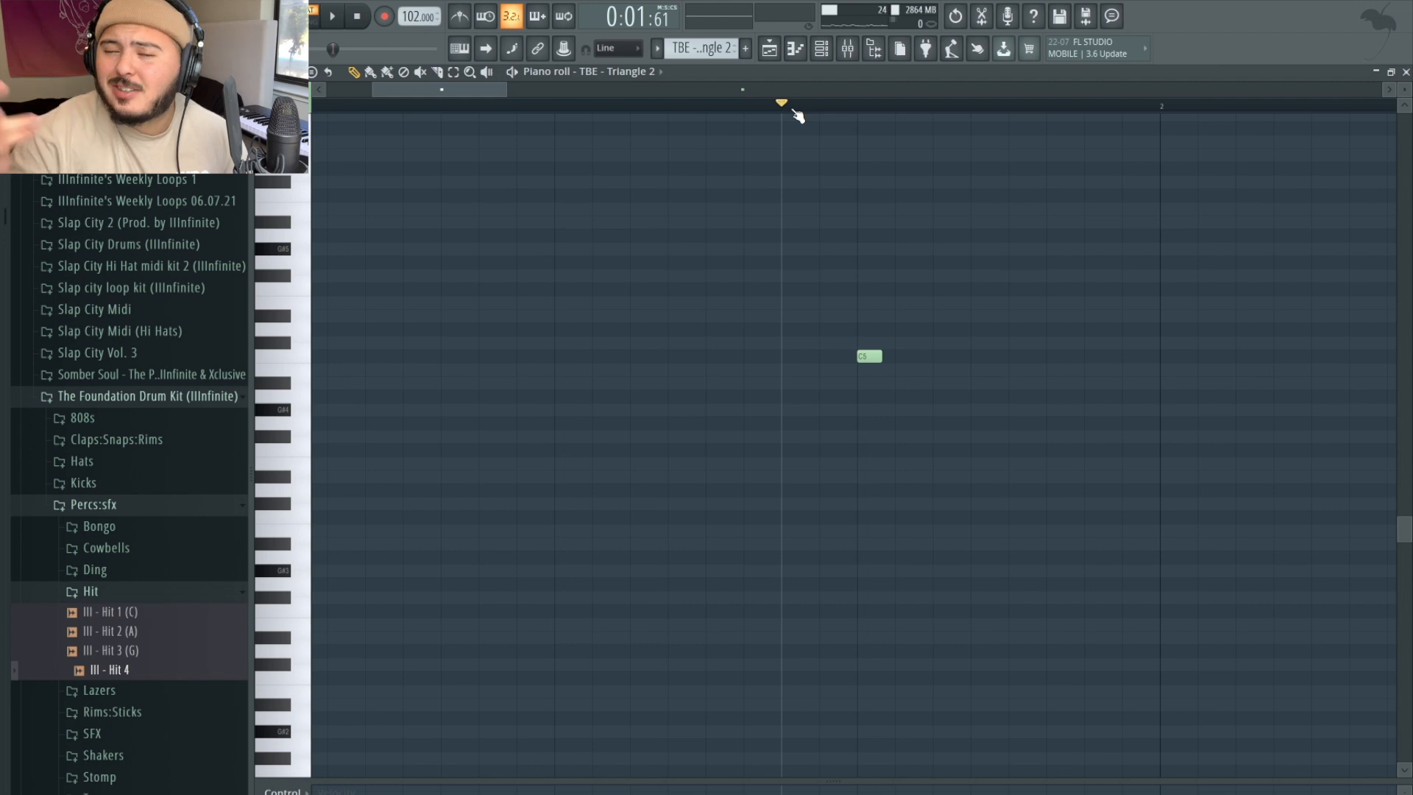
pyautogui.press('space')
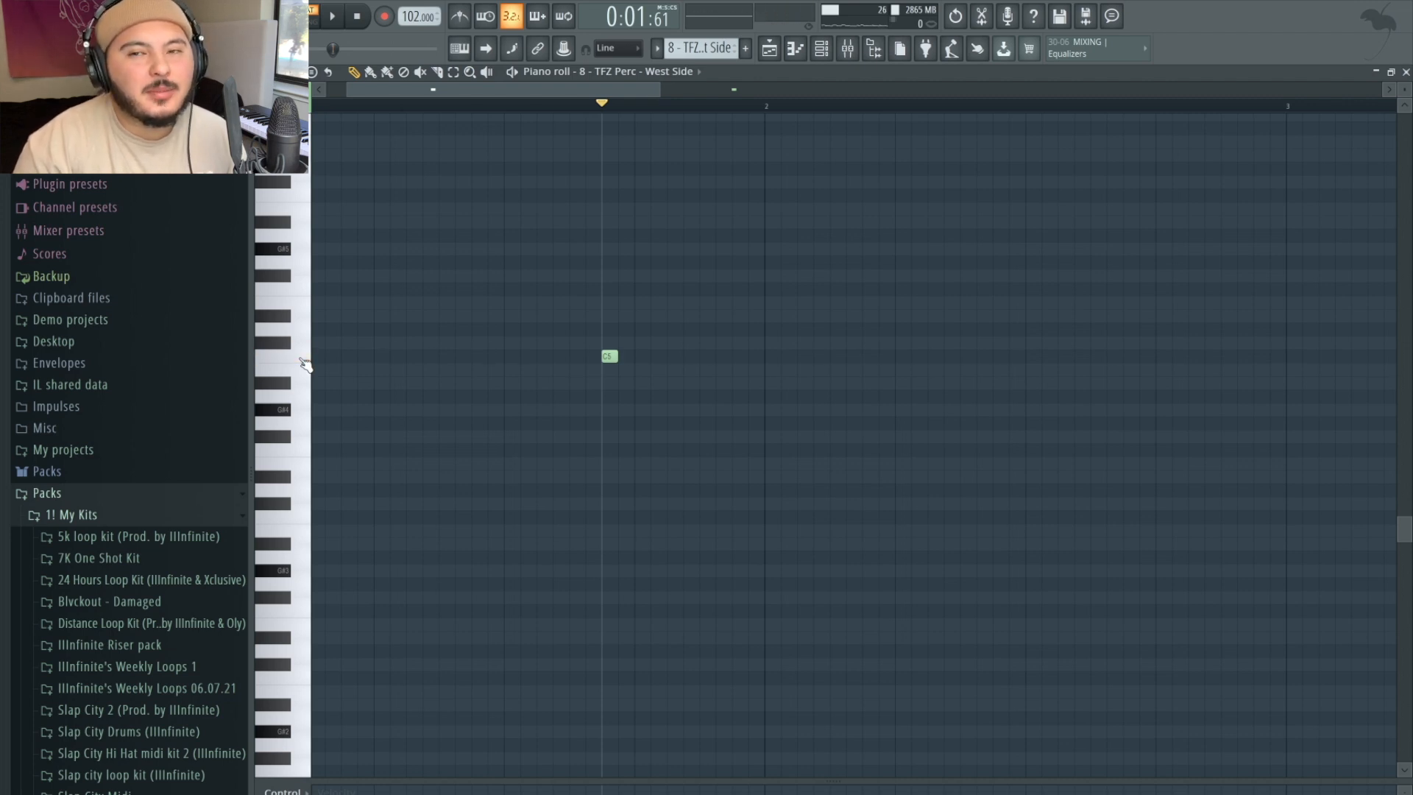
# - Examine the C5 note in bar 1 of the TFZ Perc - West Side pattern and play the pattern
pyautogui.scroll(3, 648, 350)
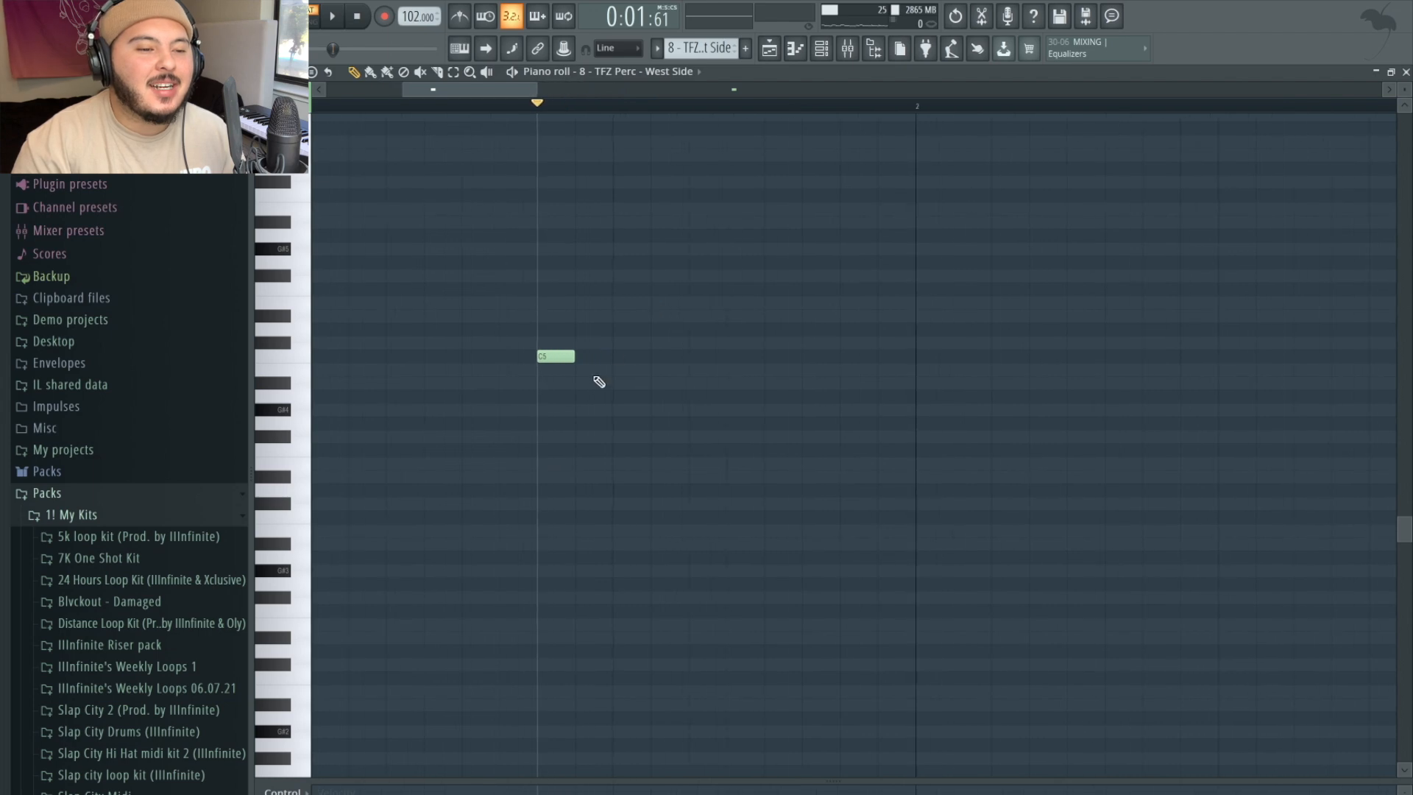
pyautogui.click(616, 357)
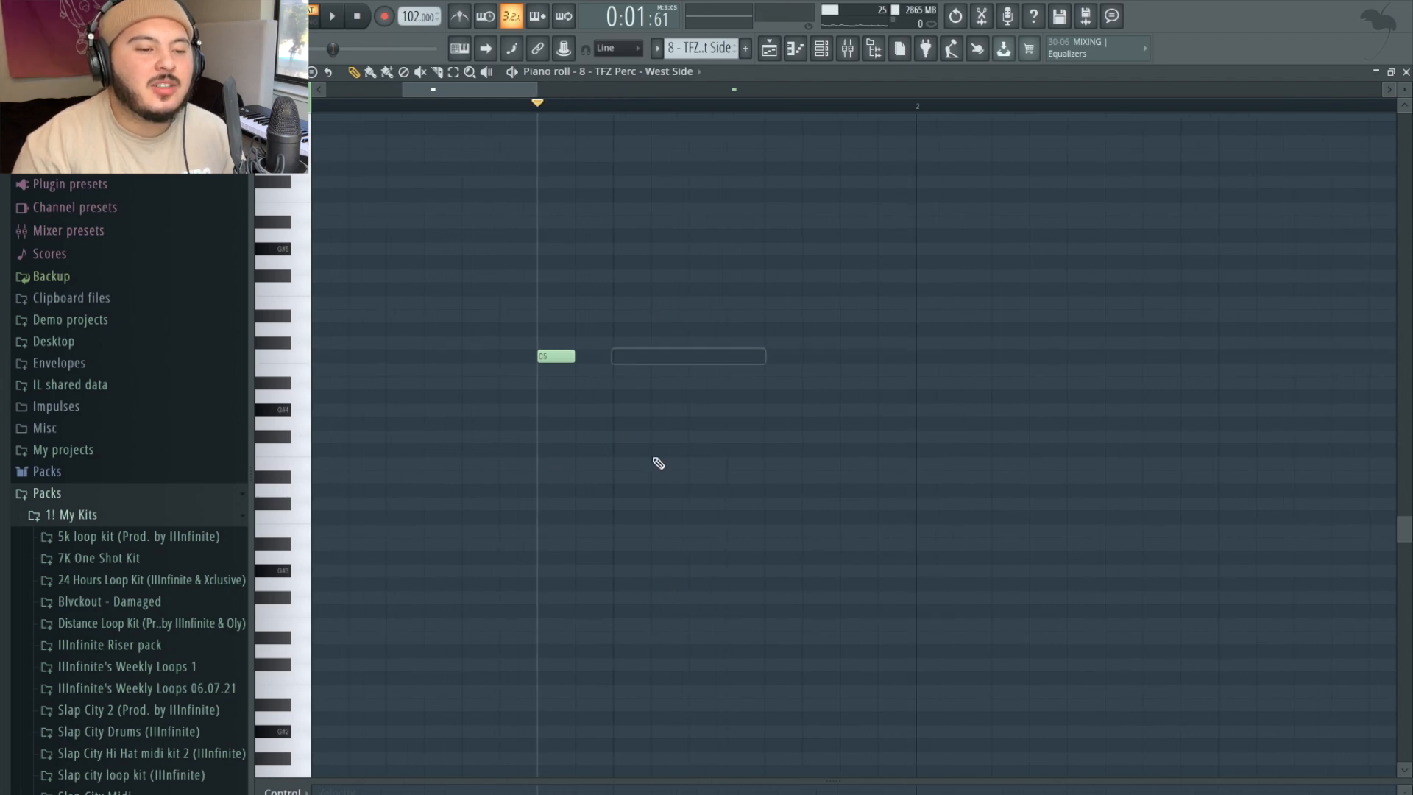
pyautogui.press('space')
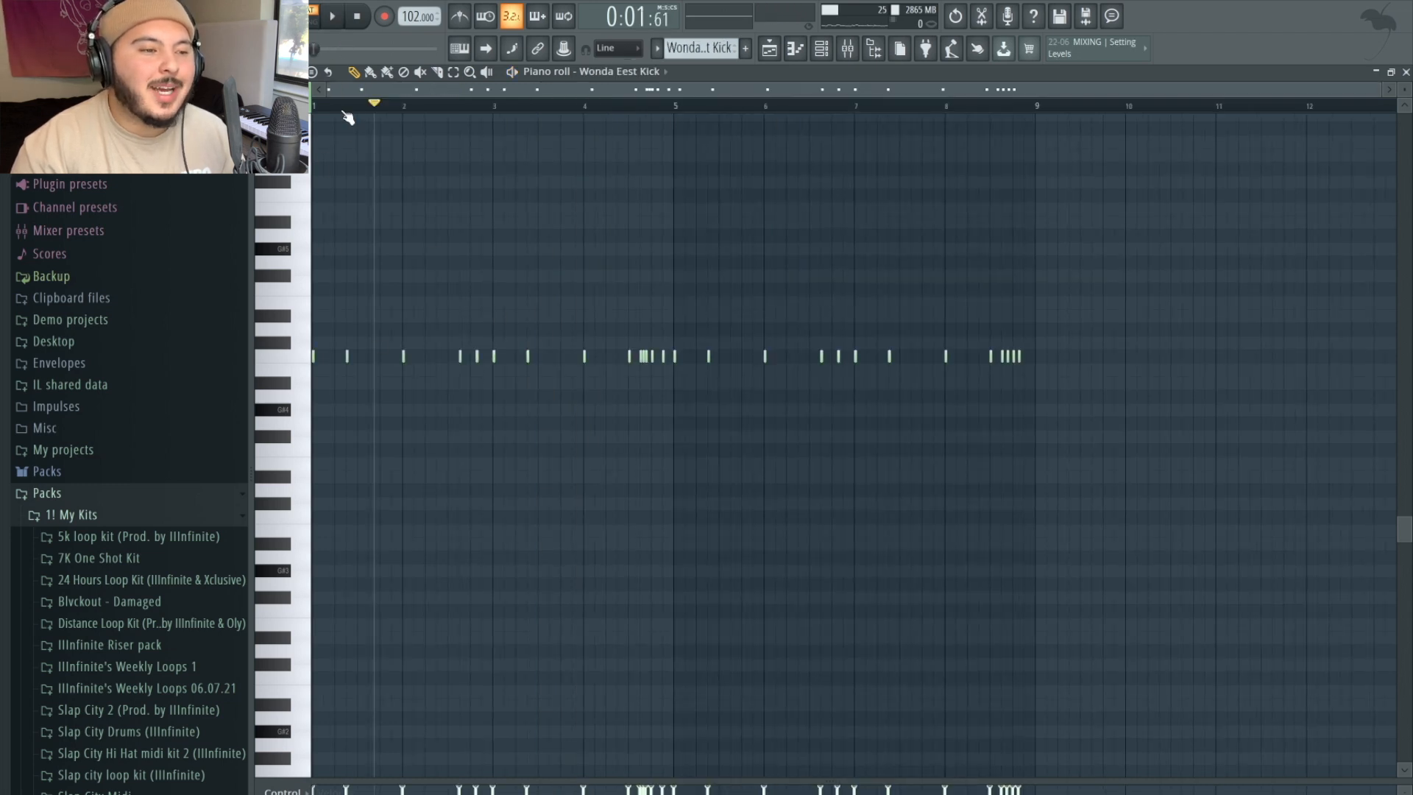
# - Play the Wonda Eest Kick pattern and examine how its kick notes are spaced across the bars
pyautogui.press('space')
pyautogui.scroll(5, 420, 275)
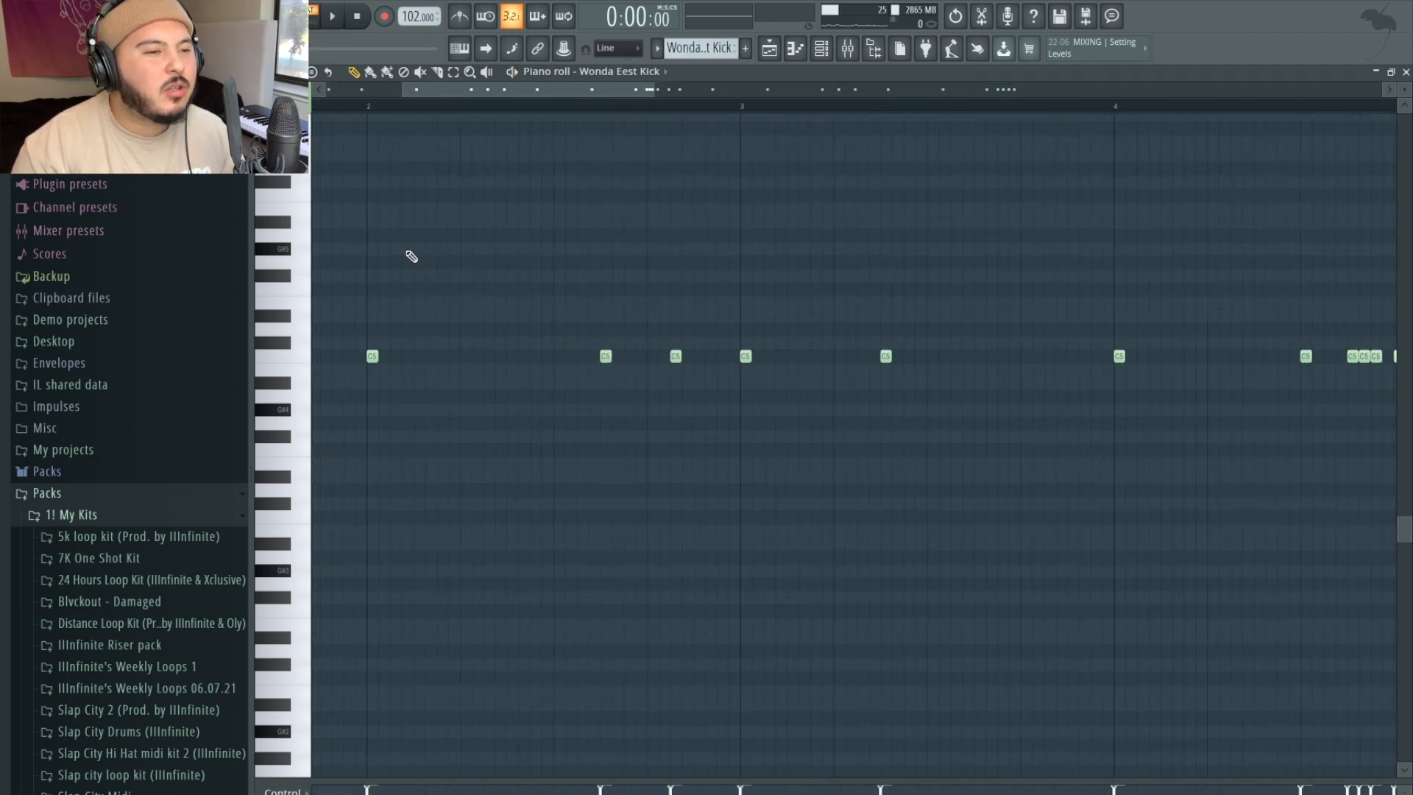
pyautogui.scroll(-1, 460, 425)
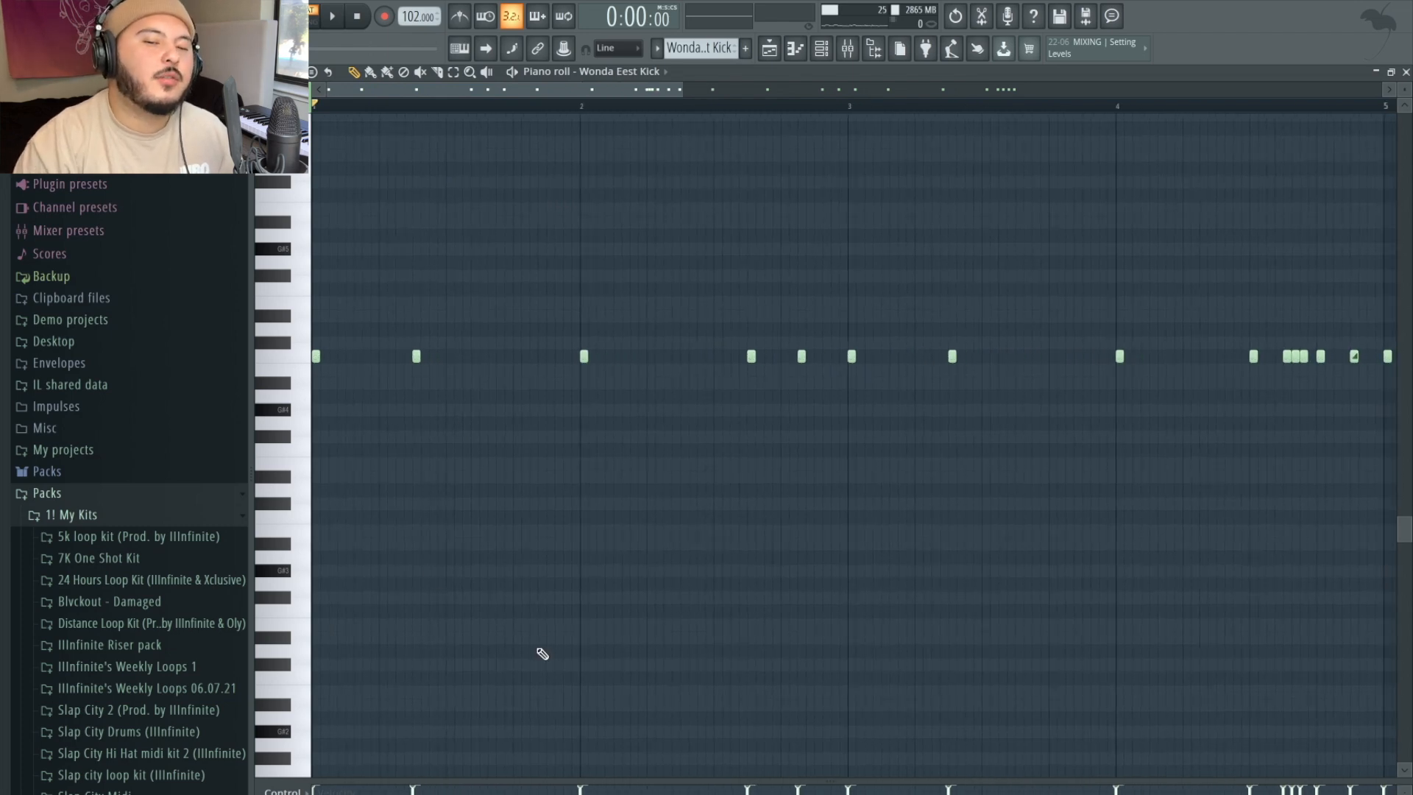
pyautogui.scroll(-1, 541, 653)
pyautogui.press('space')
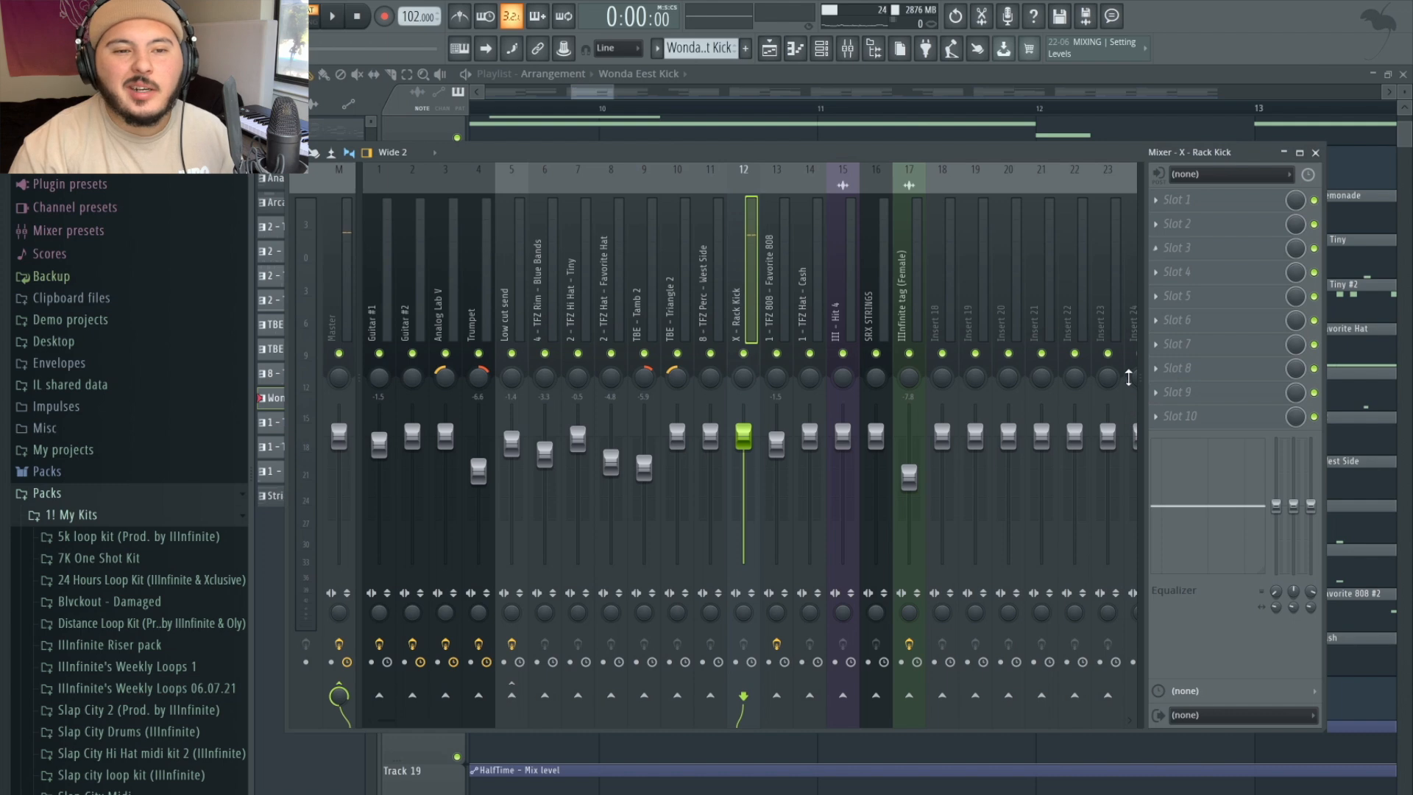
# - Open the TFZ 808 - Favorite 808 pattern from the playlist and play it back in the piano roll
pyautogui.click(588, 92)
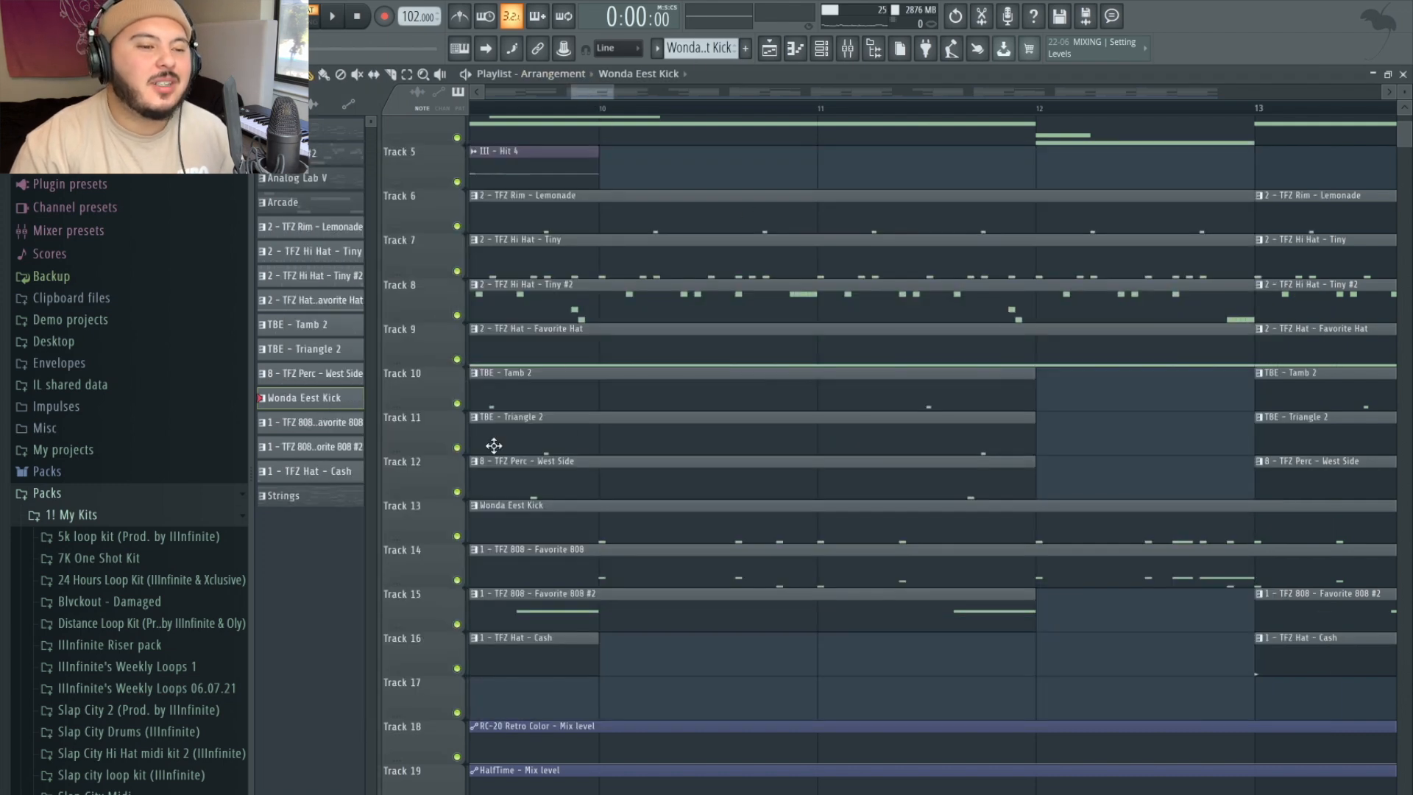
pyautogui.doubleClick(593, 581)
pyautogui.scroll(4, 541, 322)
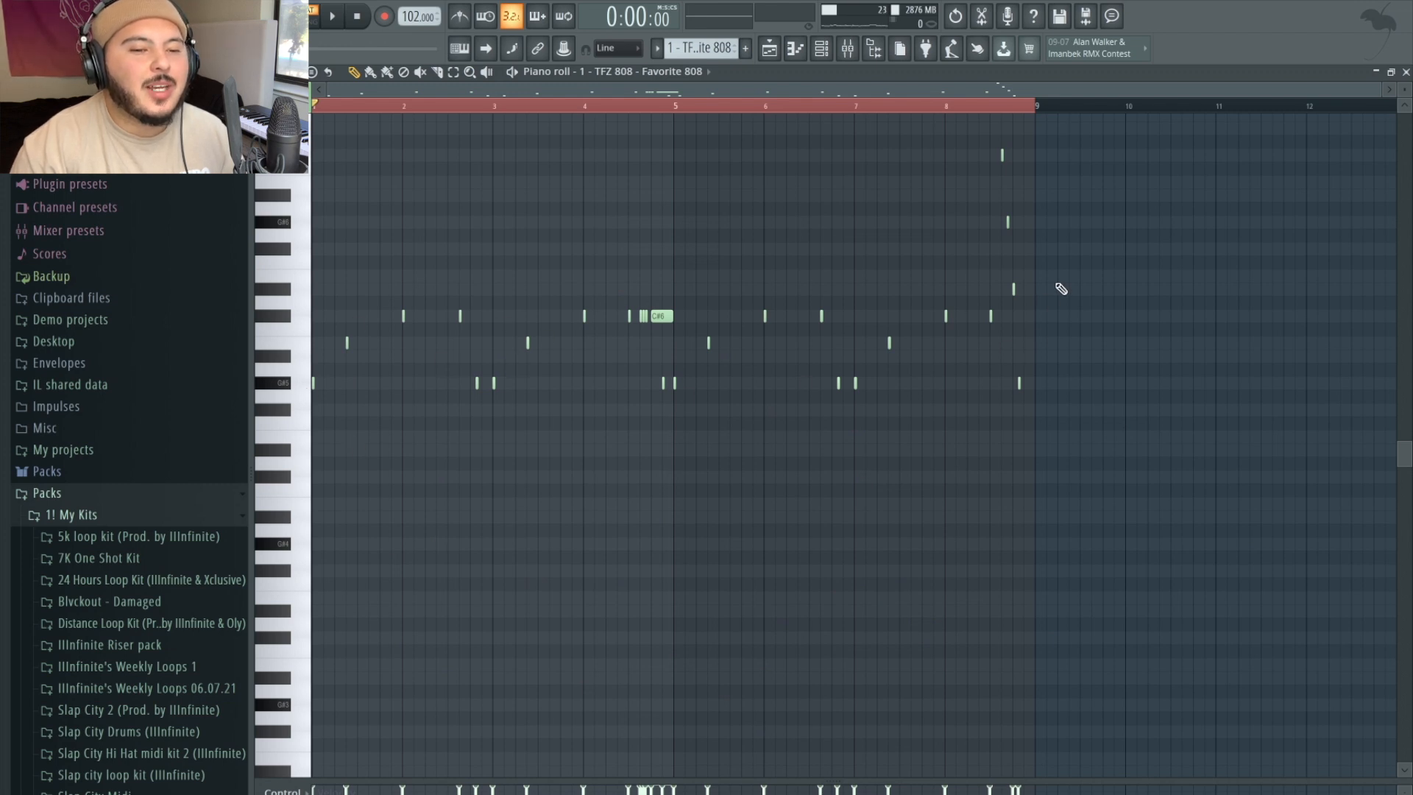
pyautogui.scroll(3, 1008, 424)
pyautogui.moveTo(991, 122); pyautogui.dragTo(1107, 430)
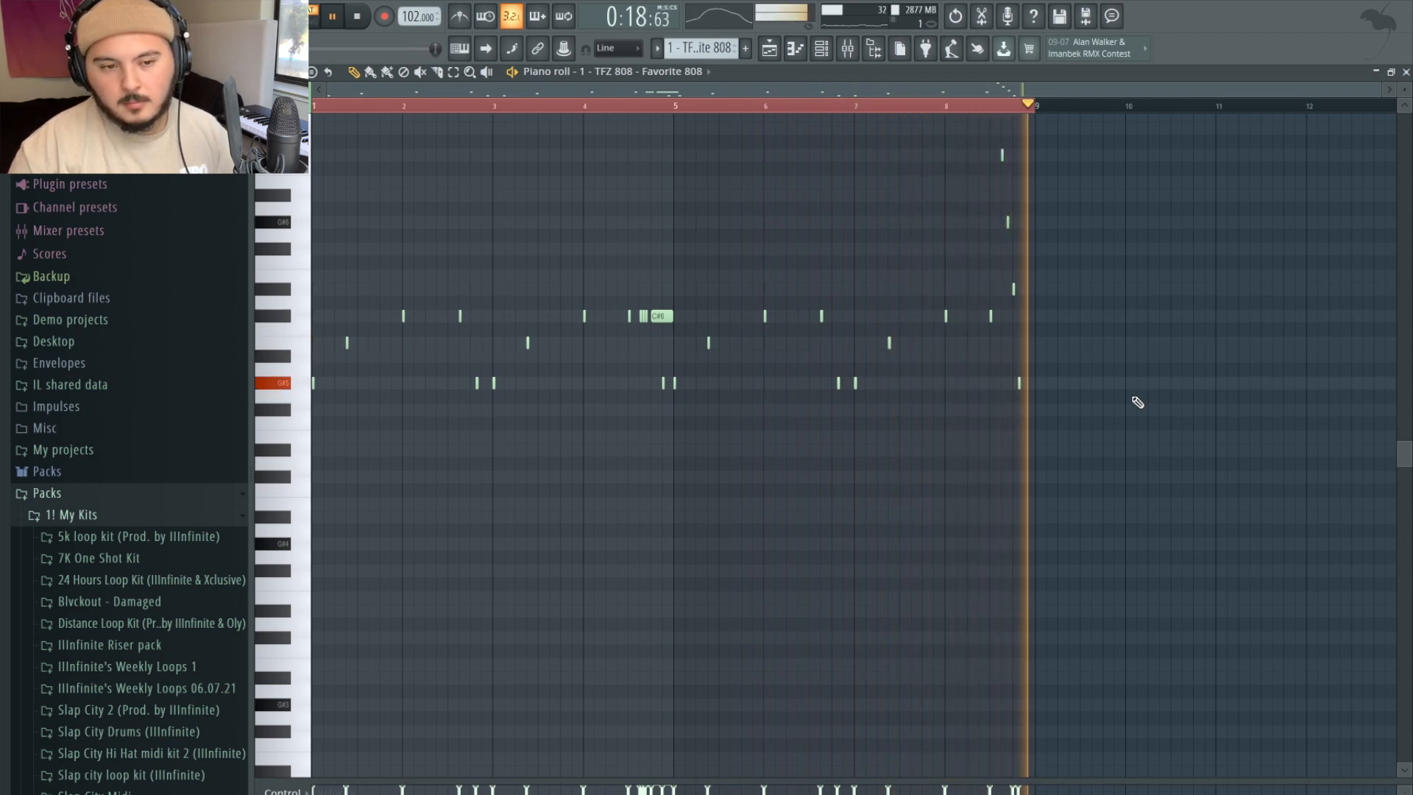
pyautogui.press('space')
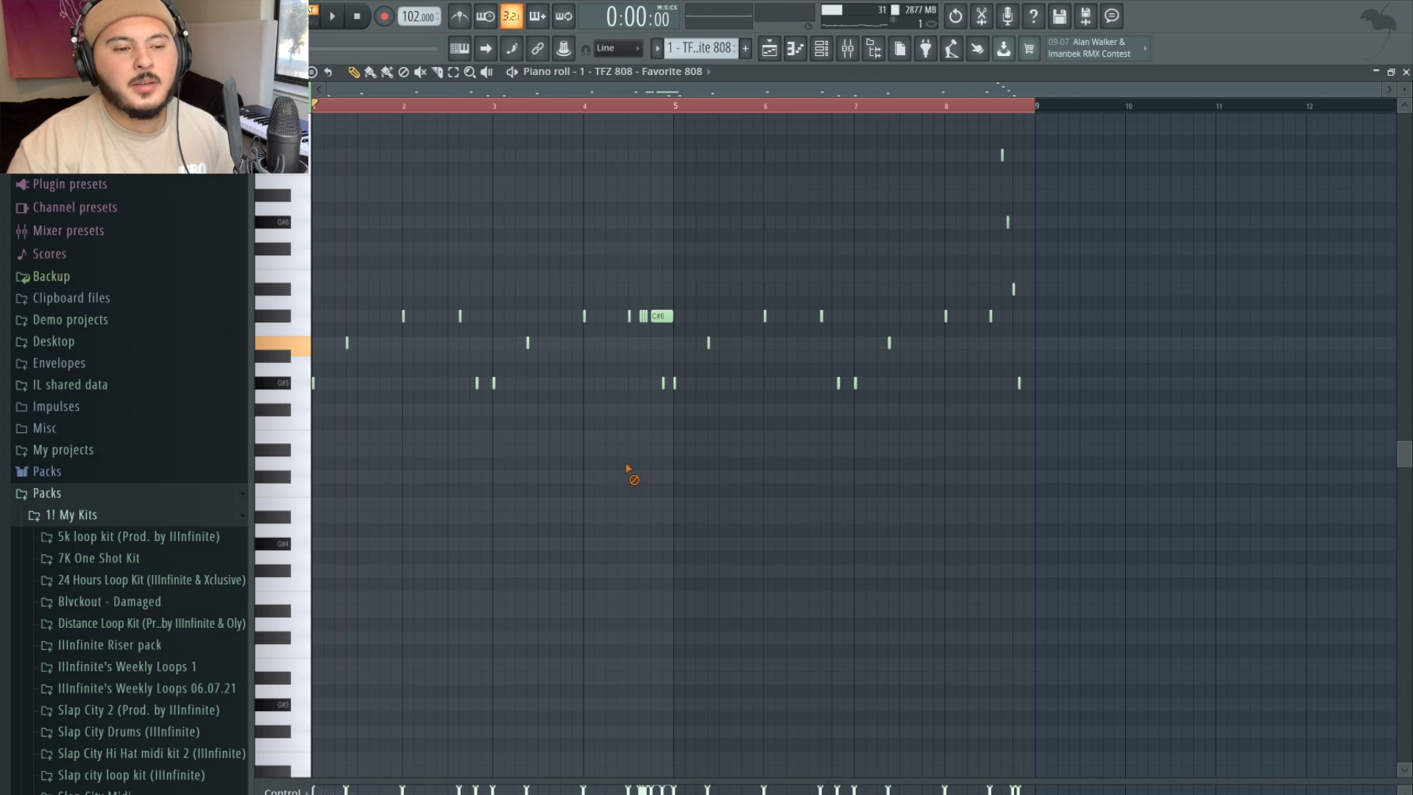
# - Examine the slide note before bar 5 and the descending run before bar 9 in the Favorite 808 pattern
pyautogui.keyDown('ctrl'); pyautogui.scroll(6, 648, 451); pyautogui.keyUp('ctrl')
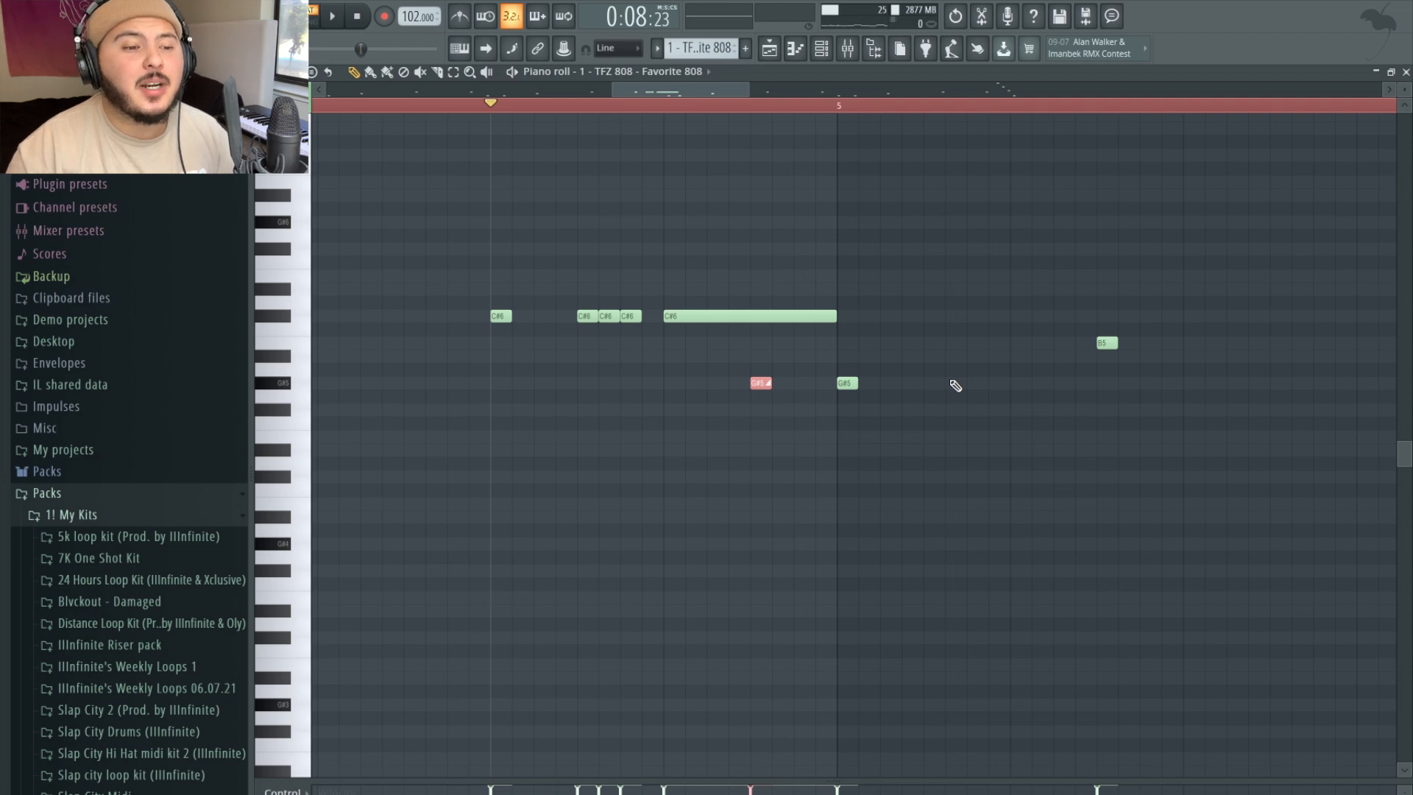
pyautogui.press('space')
pyautogui.press('space')
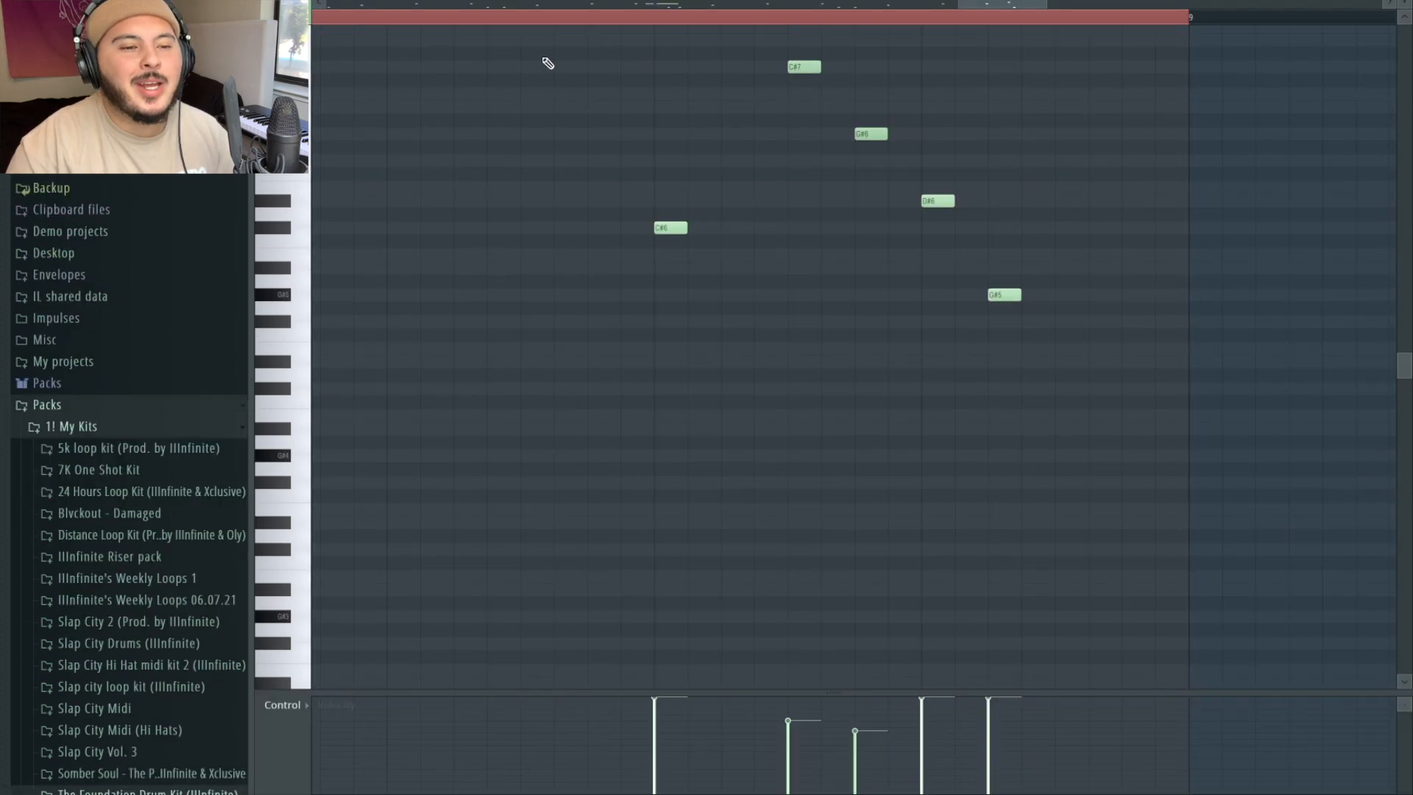
pyautogui.moveTo(590, 25); pyautogui.dragTo(1060, 519)
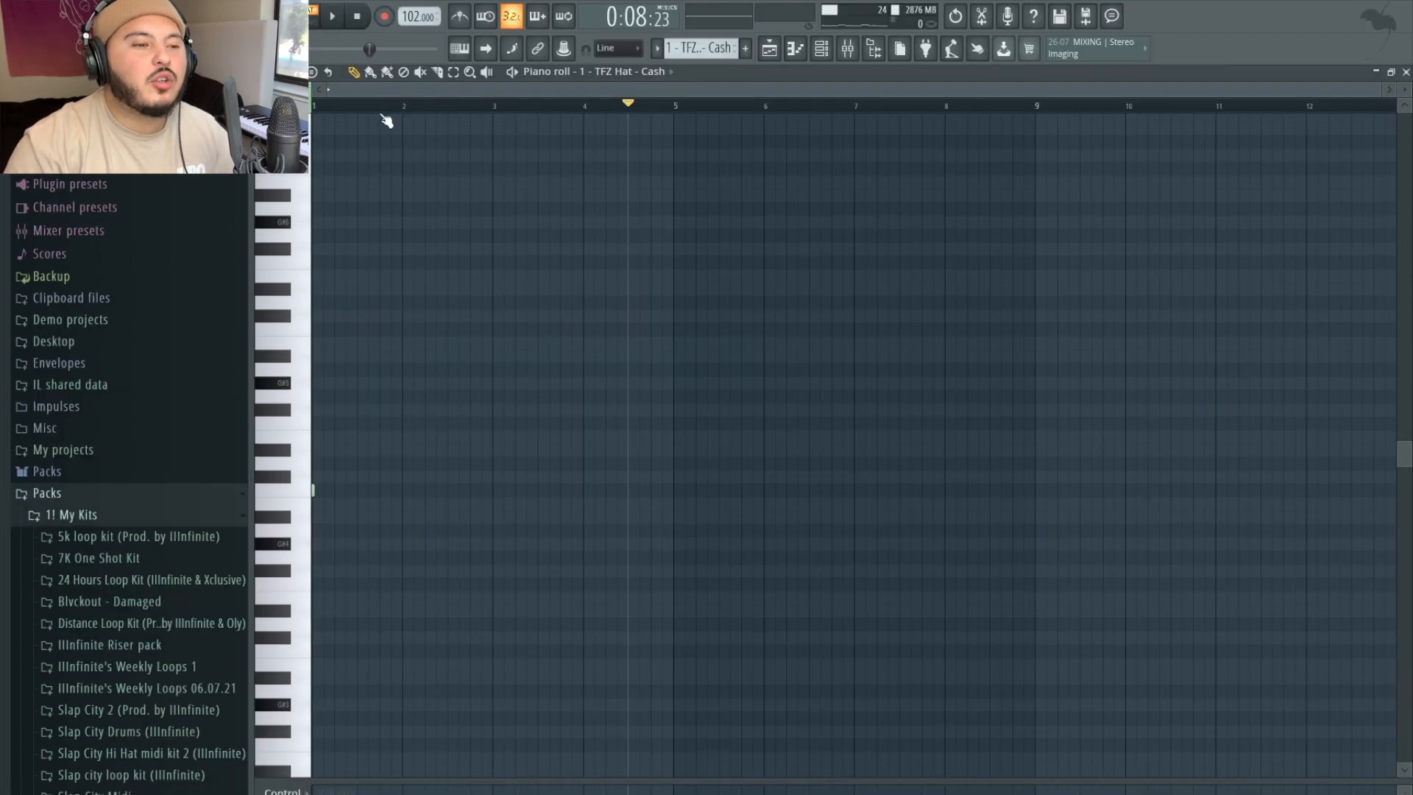
# - Play back the TFZ Hat - Cash pattern in the piano roll
pyautogui.press('space')
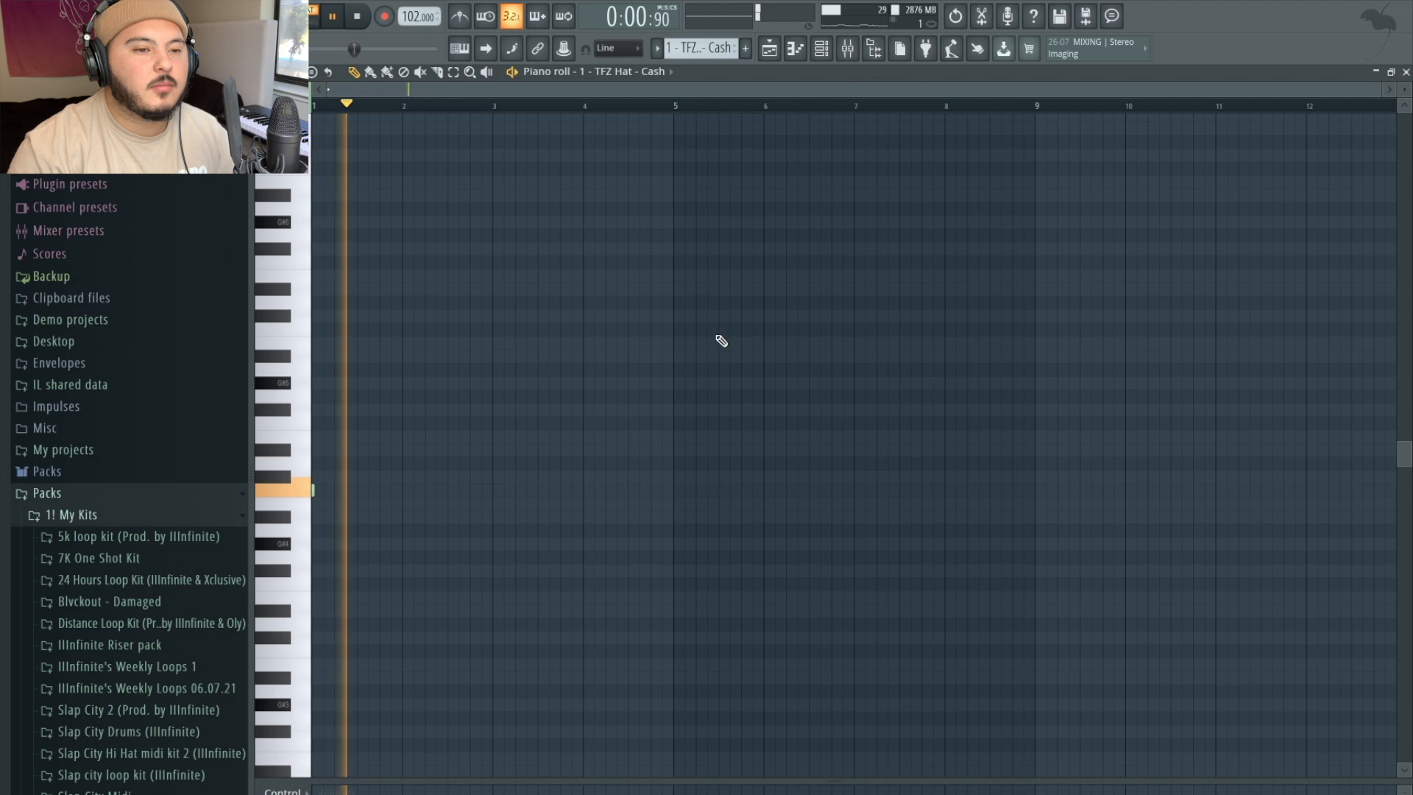
pyautogui.press('space')
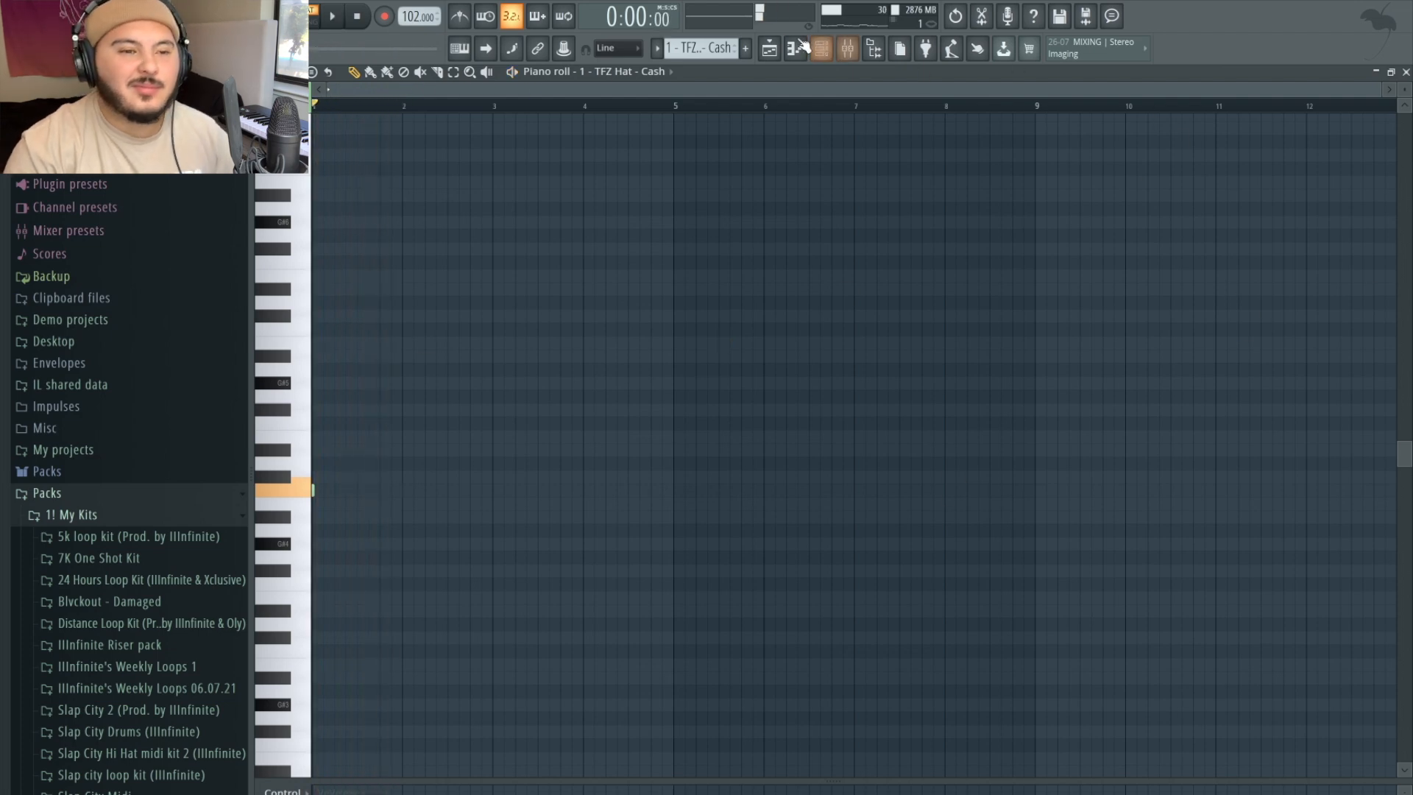